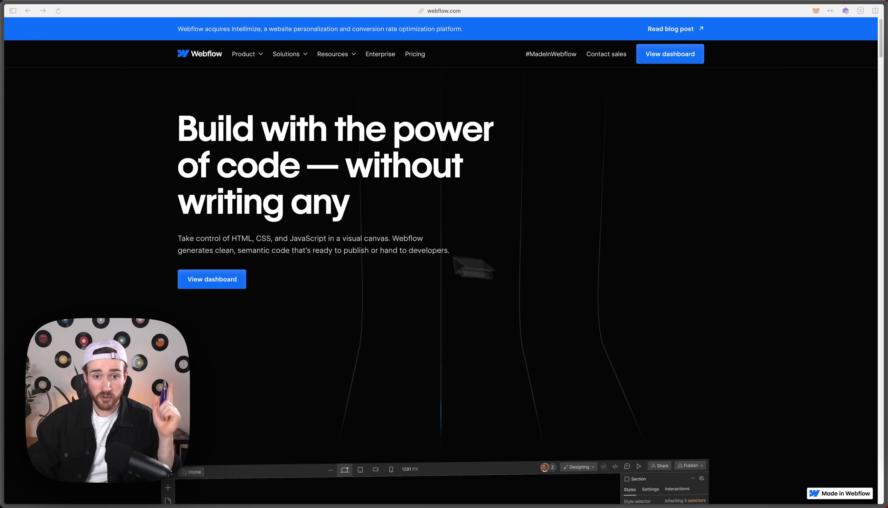
# - Browse the Webflow home page down to the customer logos and the section about creative power beyond templates
pyautogui.scroll(-10, 521, 225)
pyautogui.scroll(-3, 501, 247)
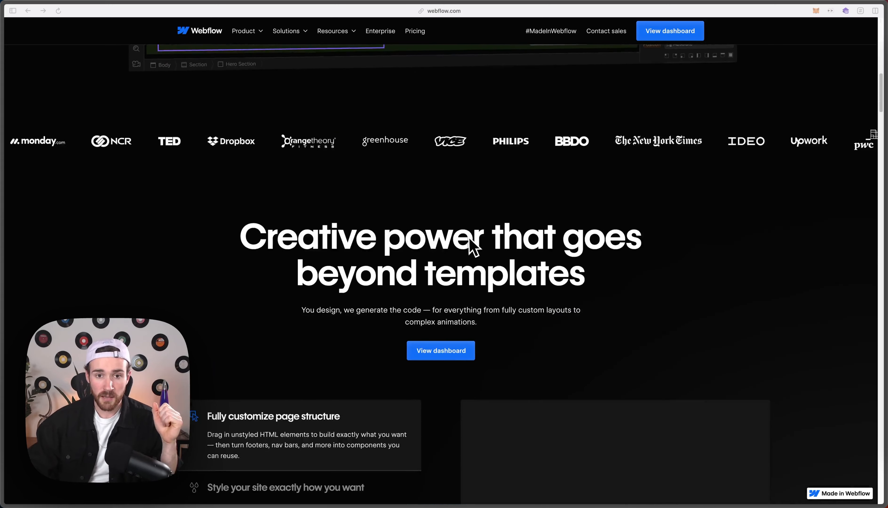
pyautogui.scroll(2, 465, 248)
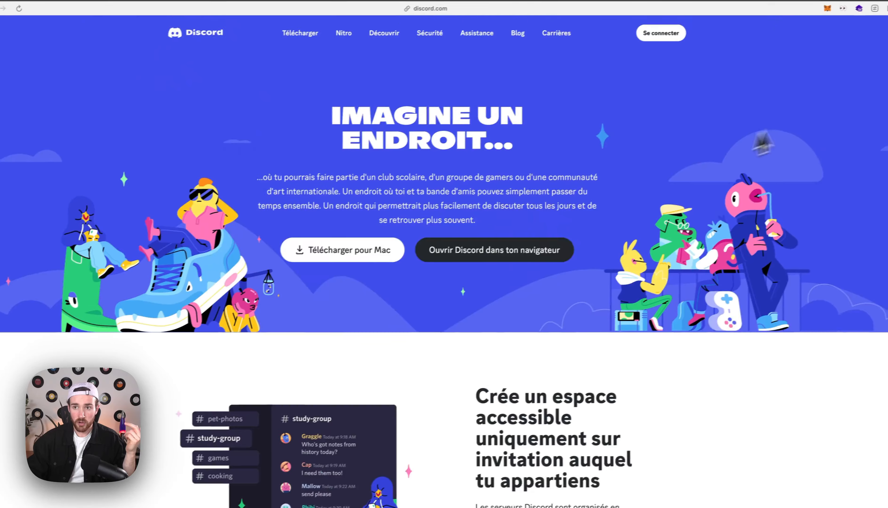
# - Check with Wappalyzer which technologies the Discord website uses, and close the report
pyautogui.click(846, 11)
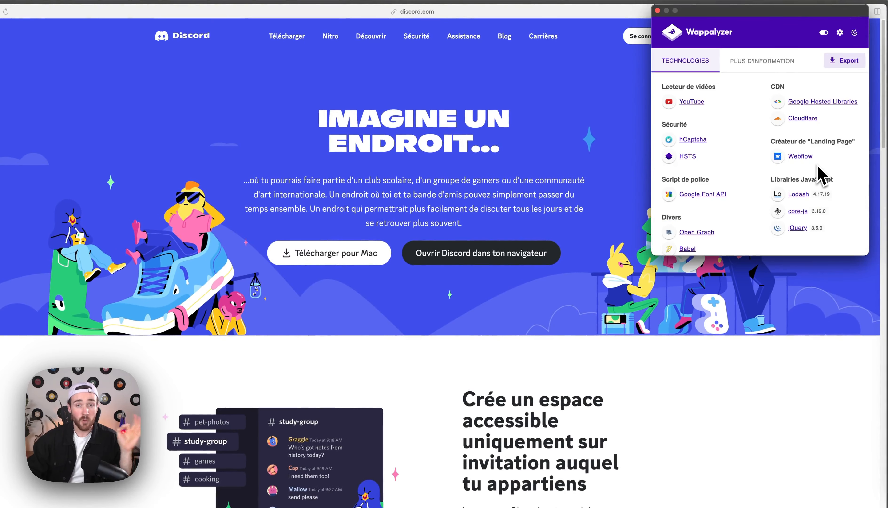
pyautogui.click(406, 163)
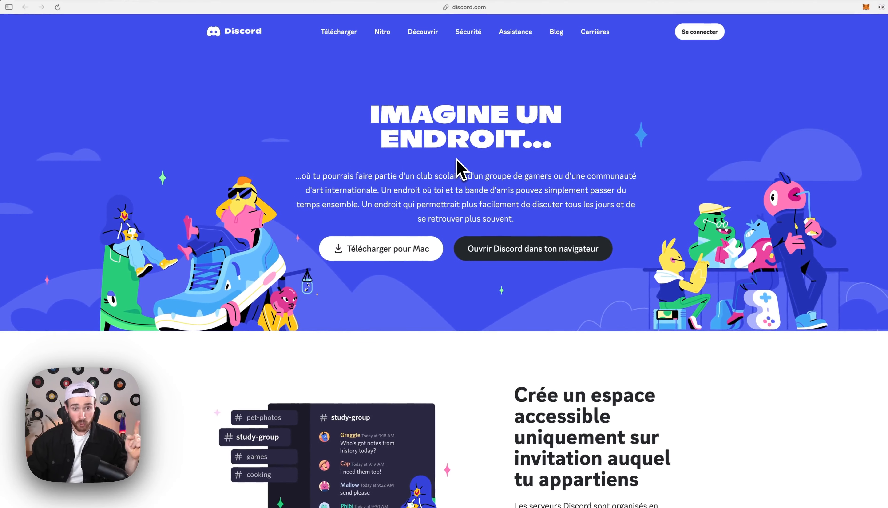
# - Inspect the hero play button in the finished GTA reference project, and switch to the Webflow workspace plans page
pyautogui.moveTo(3, 155)
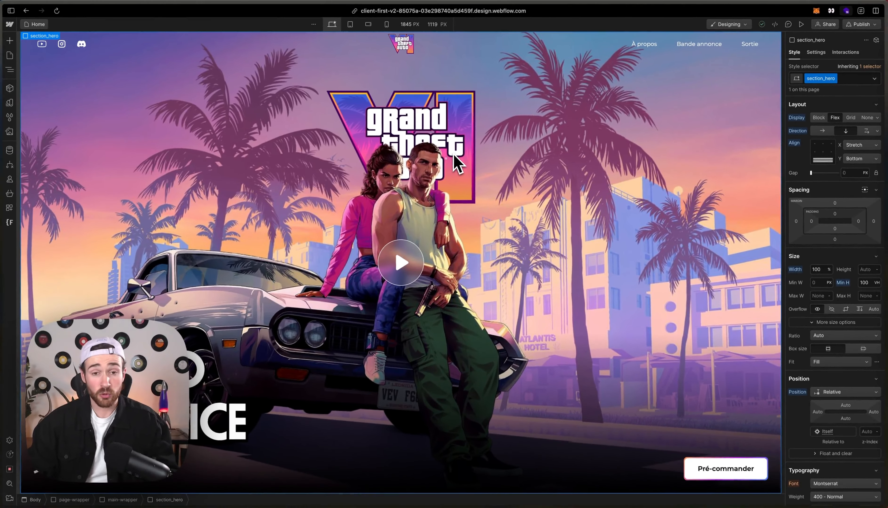
pyautogui.click(401, 262)
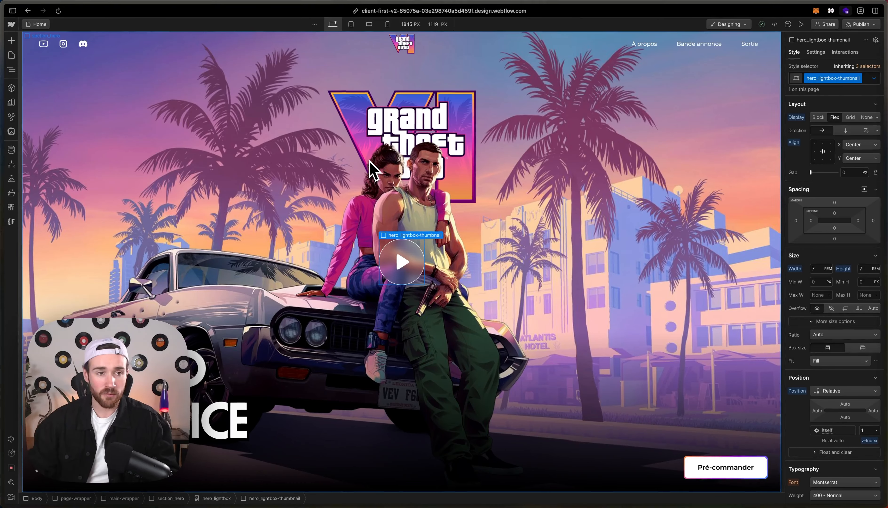
pyautogui.moveTo(7, 70)
pyautogui.click(41, 113)
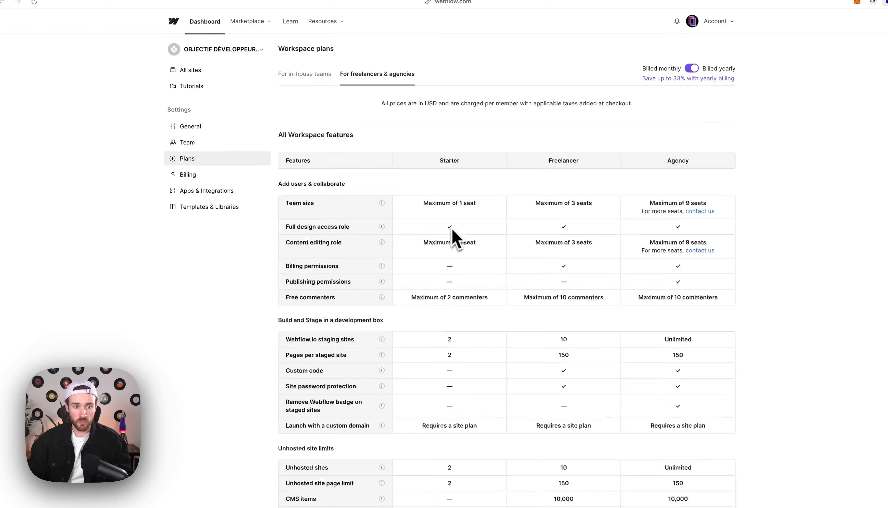
# - Examine the workspace plans and compare the Starter, Freelancer and Agency features, including staging sites and pages per site
pyautogui.scroll(-7, 452, 234)
pyautogui.scroll(-6, 437, 247)
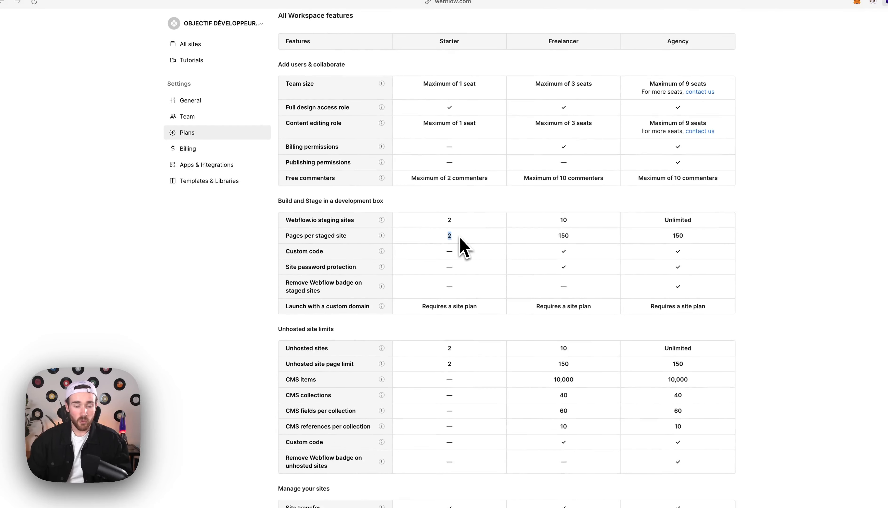
pyautogui.scroll(13, 465, 248)
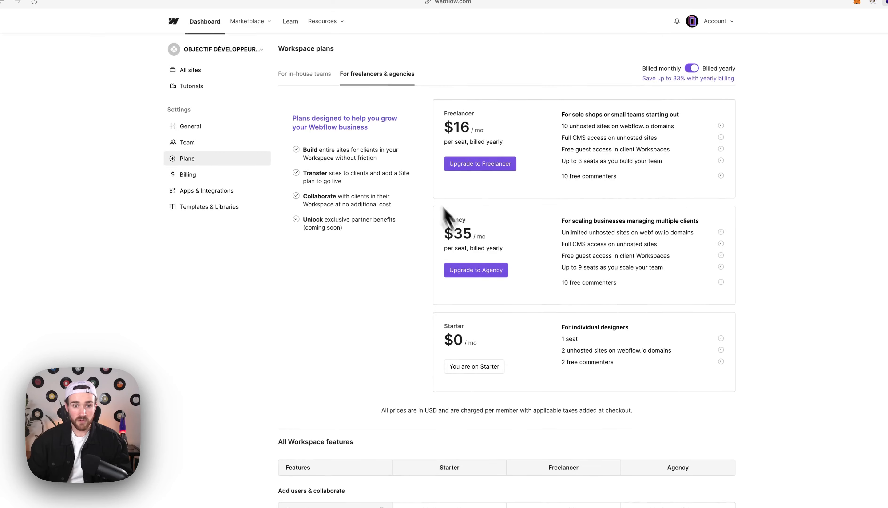
# - Start a new site from the workspace's list of all sites, using the Blank site option
pyautogui.click(243, 71)
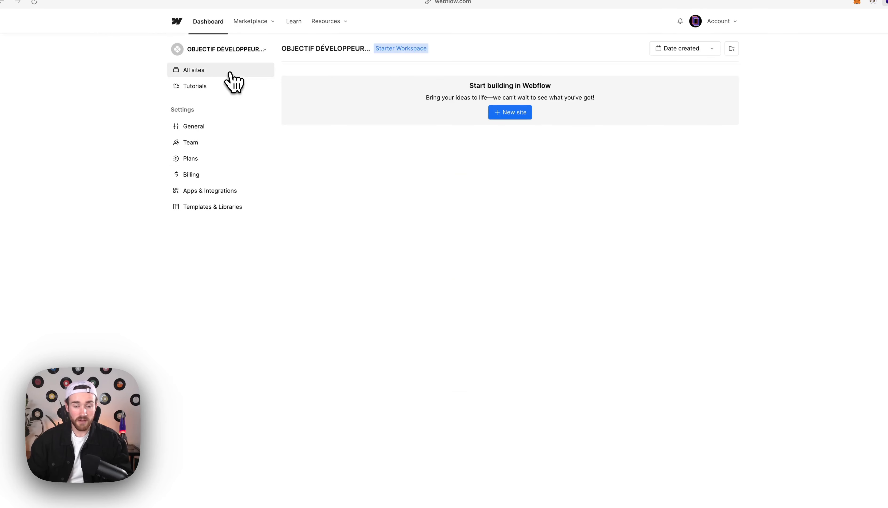
pyautogui.click(521, 115)
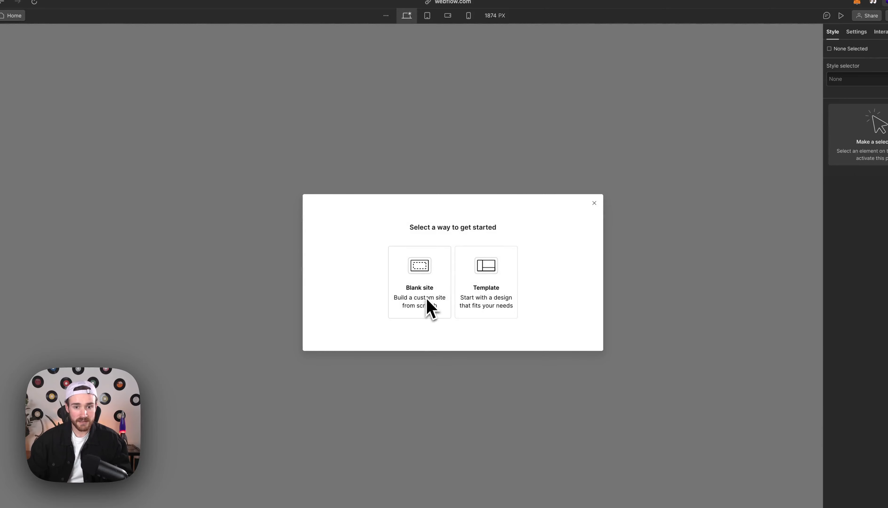
pyautogui.click(493, 302)
pyautogui.scroll(-1, 432, 326)
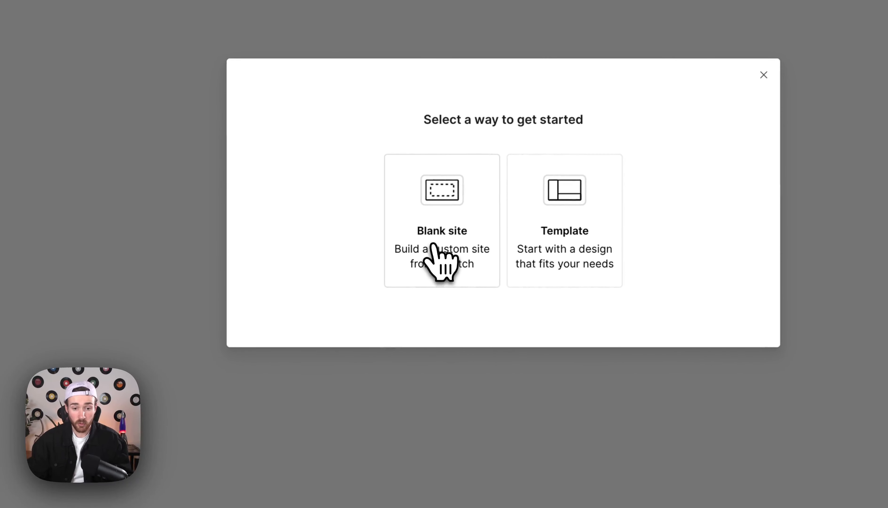
pyautogui.click(453, 222)
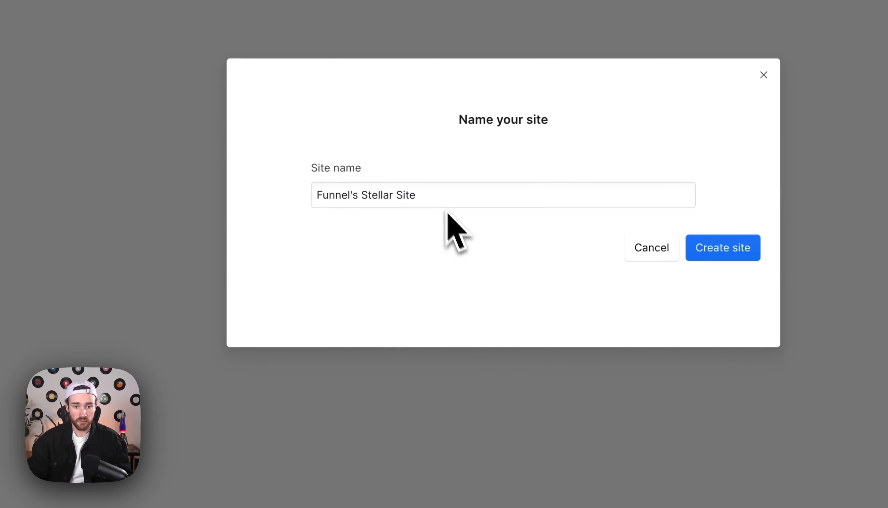
# - Name the new site "CORIACE - MIAMI VICE" and create it
pyautogui.moveTo(433, 195); pyautogui.dragTo(307, 206)
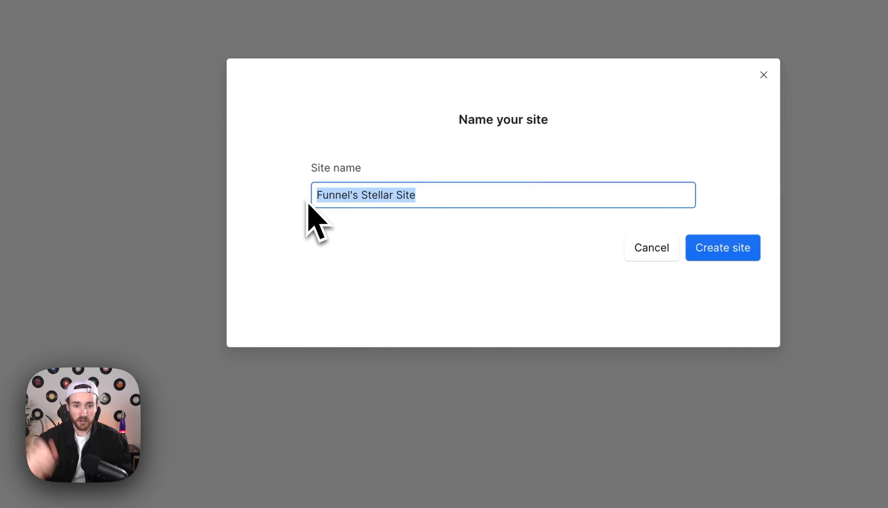
pyautogui.write('CORIA')
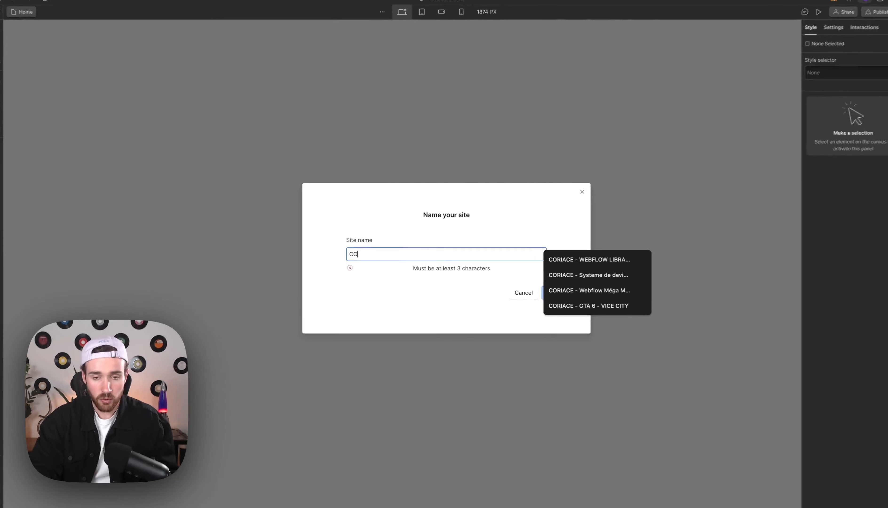
pyautogui.write('CE - MIAMI VICE')
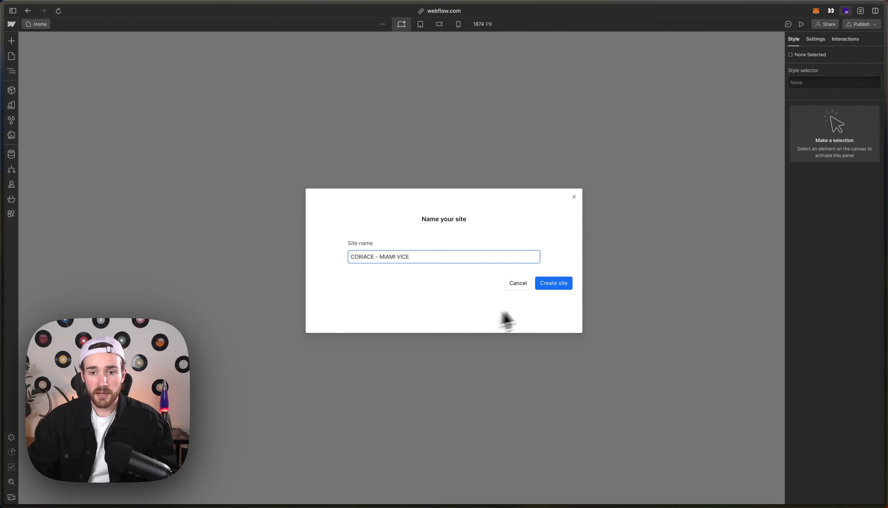
pyautogui.click(559, 282)
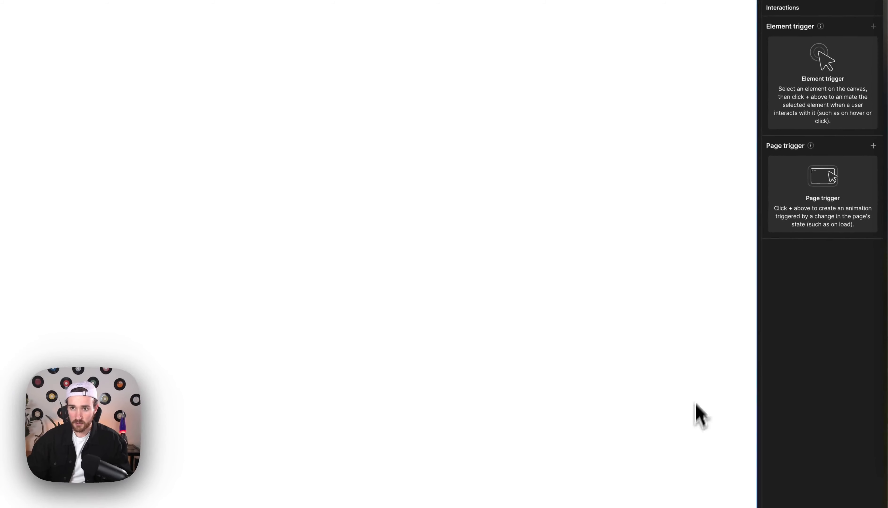
# - Look at the finished GTA reference design in its own browser tab and return to the new CORIACE site
pyautogui.moveTo(2, 183)
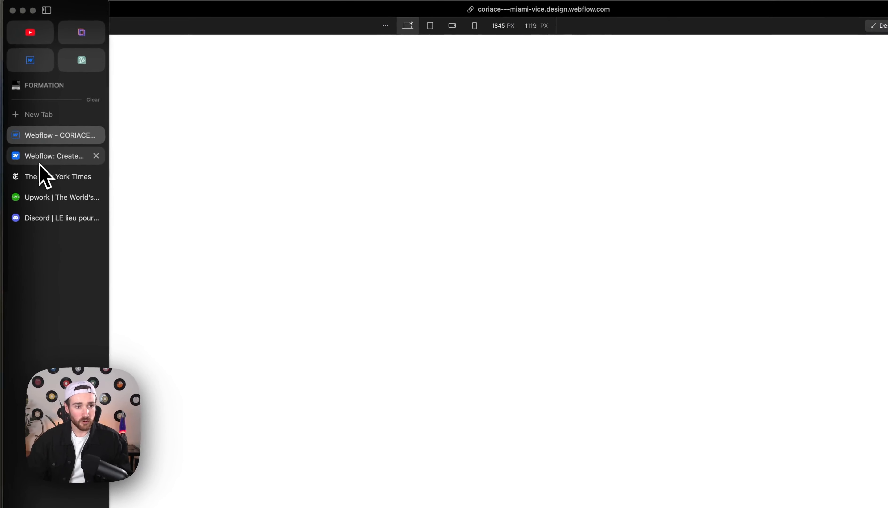
pyautogui.click(32, 70)
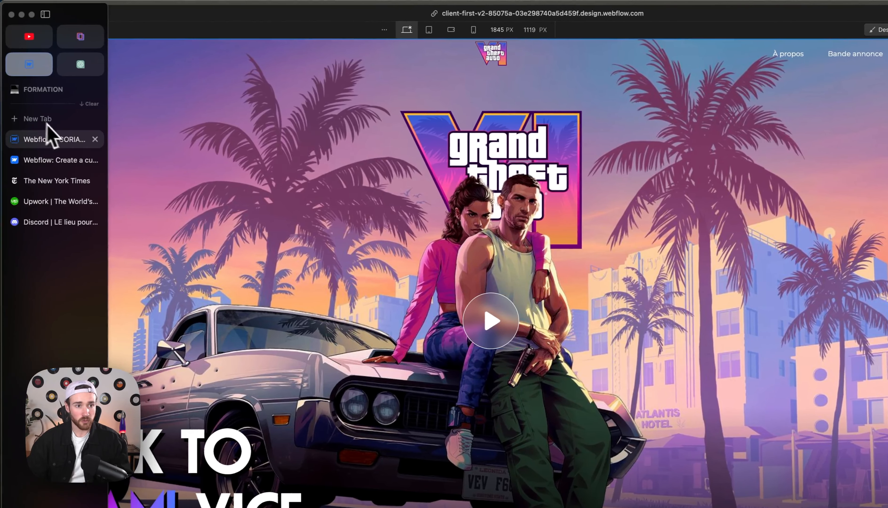
pyautogui.click(61, 141)
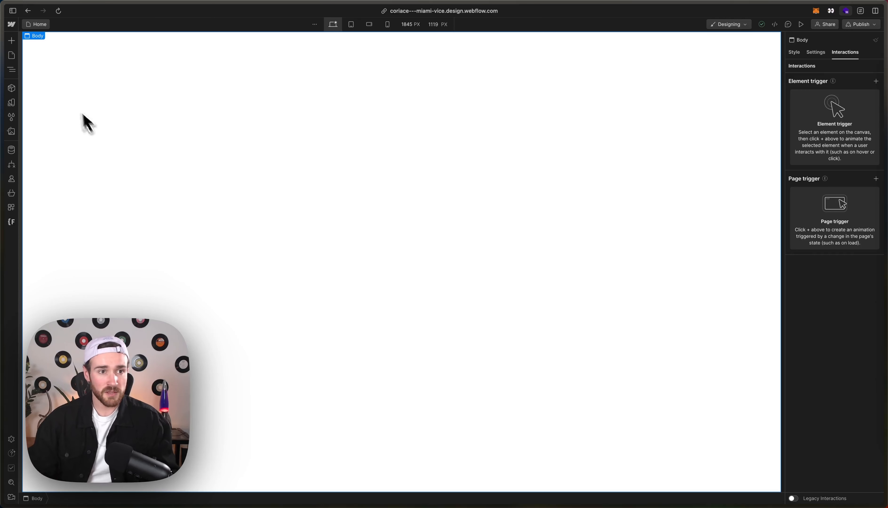
# - Show the page's element structure and add a div block inside the Body
pyautogui.click(12, 70)
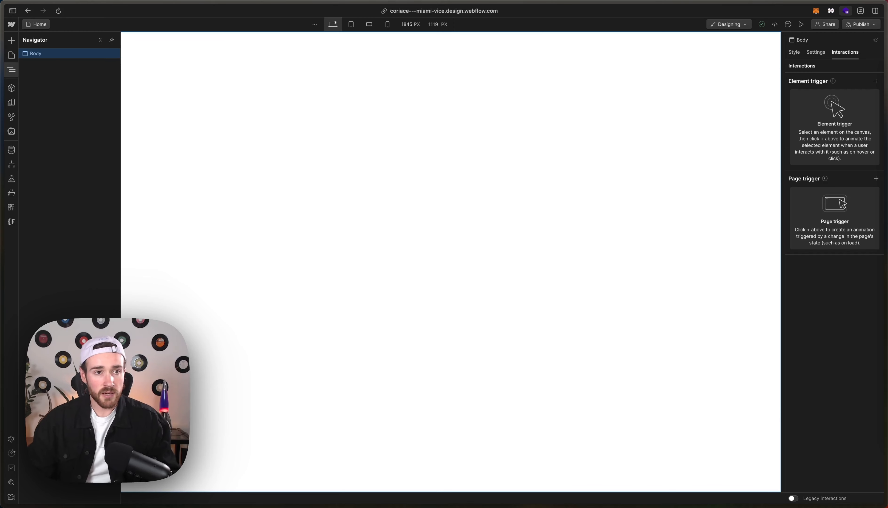
pyautogui.click(11, 41)
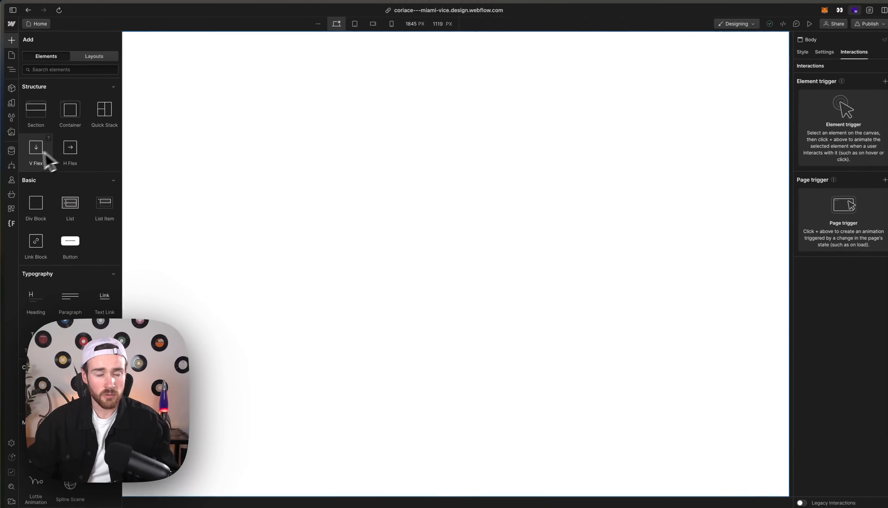
pyautogui.click(11, 69)
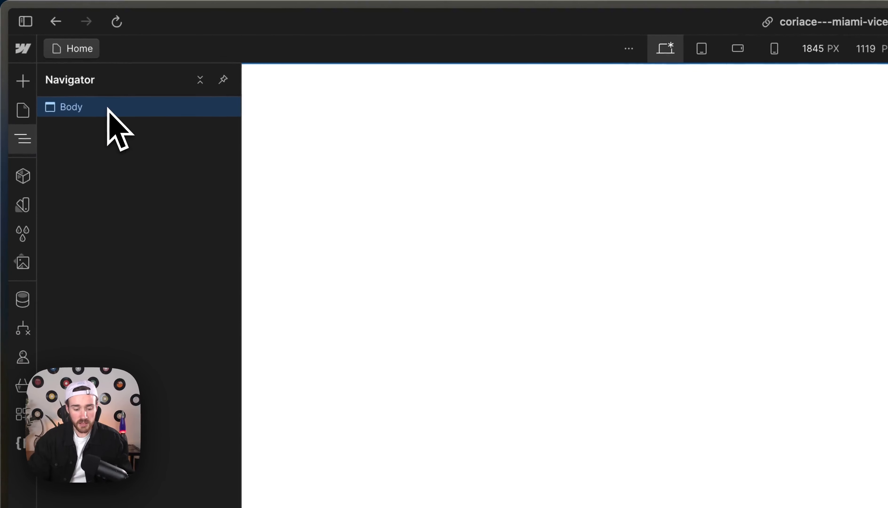
pyautogui.press('super+e')
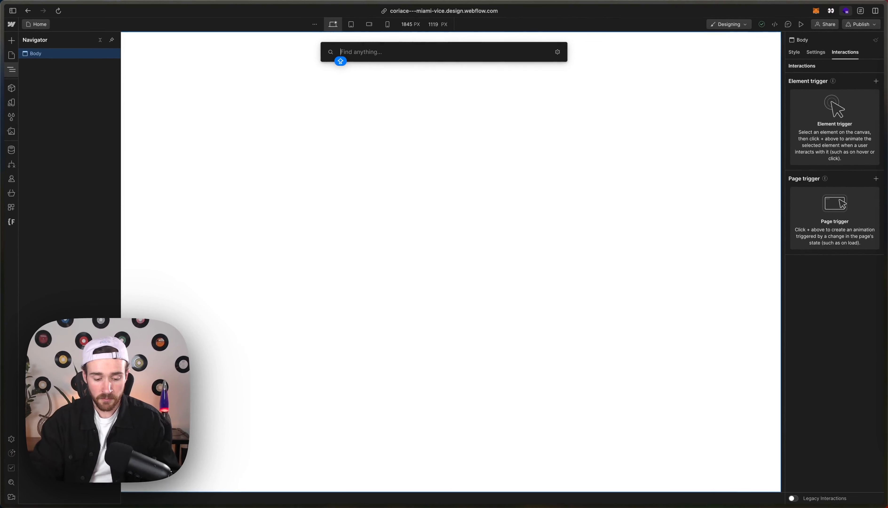
pyautogui.write('div')
pyautogui.press('Return')
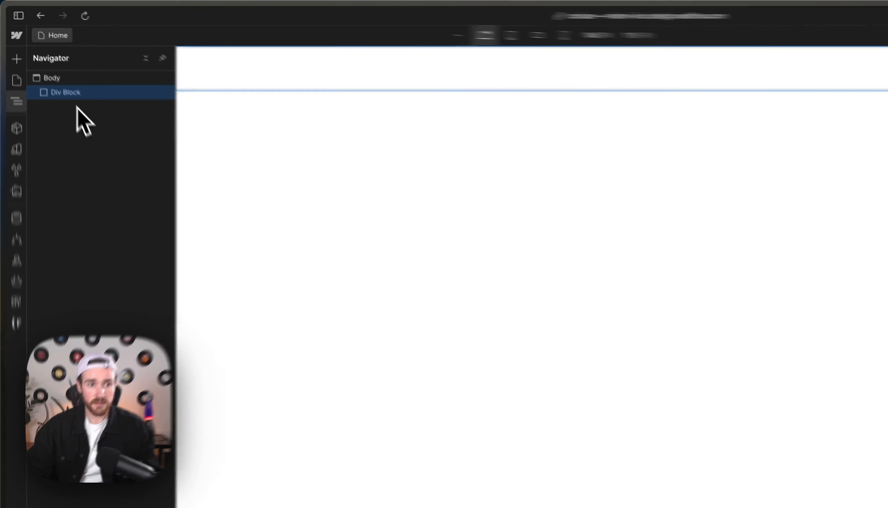
# - Give the new div block the class "page-wrapper"
pyautogui.click(802, 104)
pyautogui.click(755, 155)
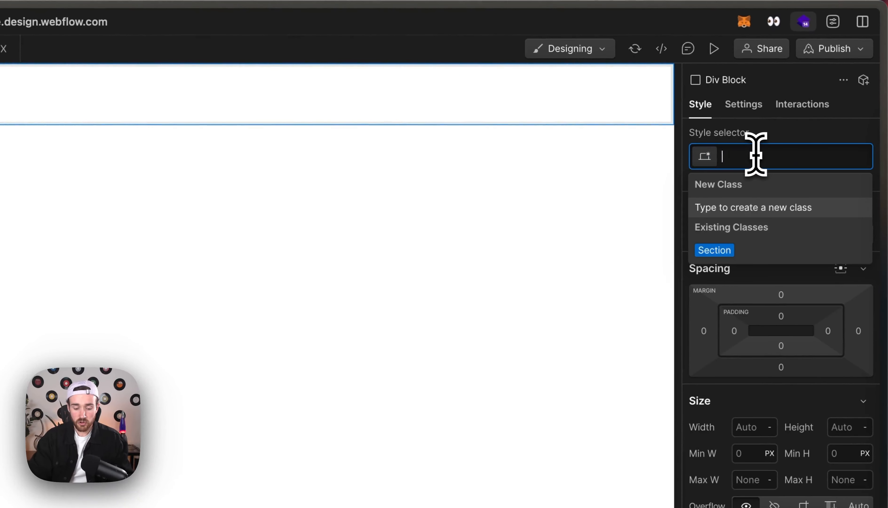
pyautogui.write('page-')
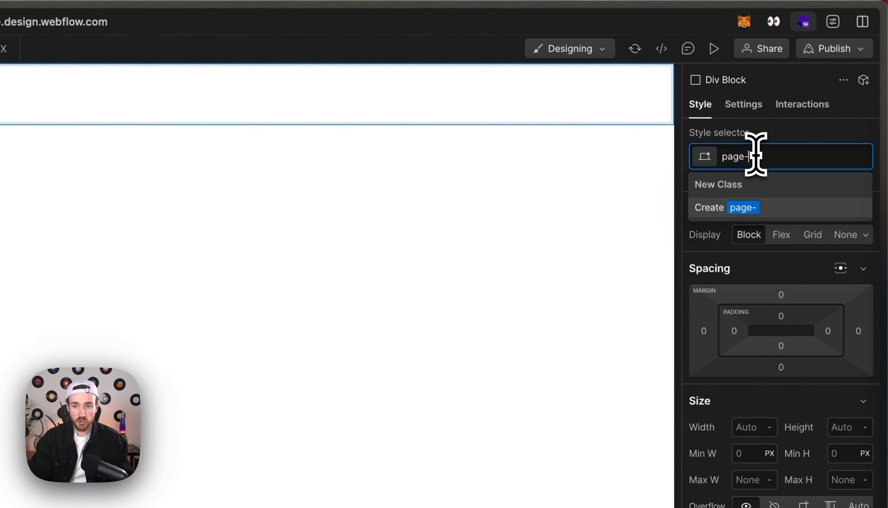
pyautogui.write('wrapper')
pyautogui.press('Return')
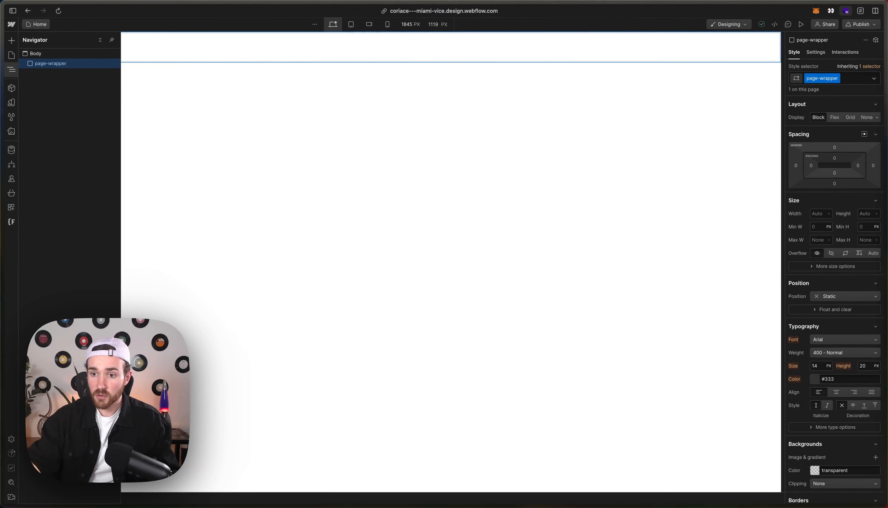
# - Add a div block inside page-wrapper and give it the class "main-wrapper"
pyautogui.press('super+e')
pyautogui.write('div')
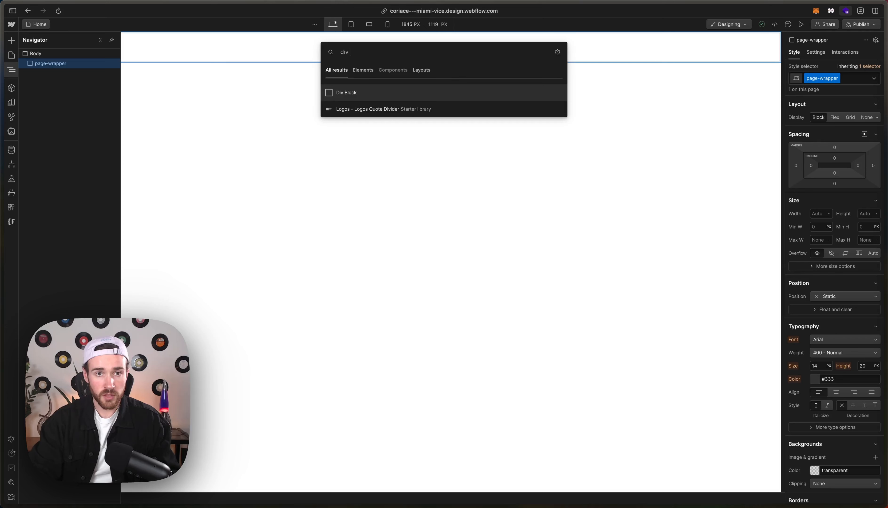
pyautogui.press('Return')
pyautogui.write('main-wrapper')
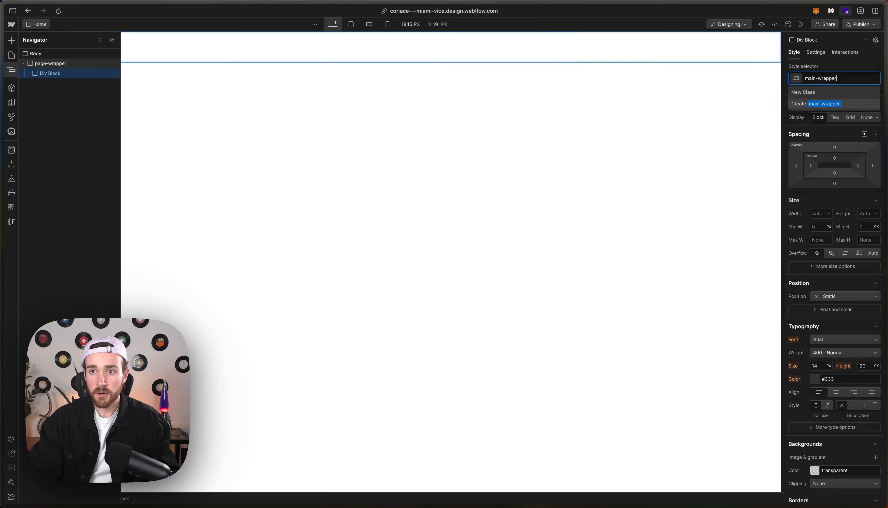
pyautogui.press('Return')
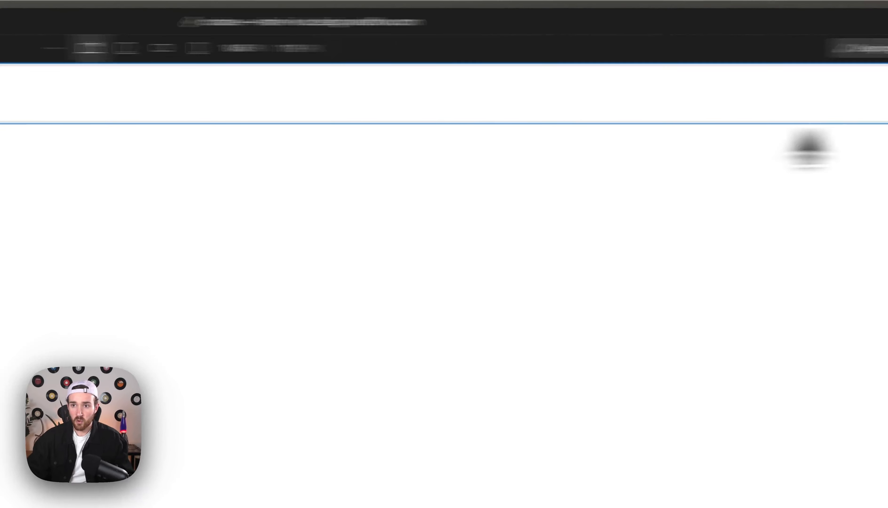
# - Change the HTML tag of main-wrapper to Main
pyautogui.click(816, 52)
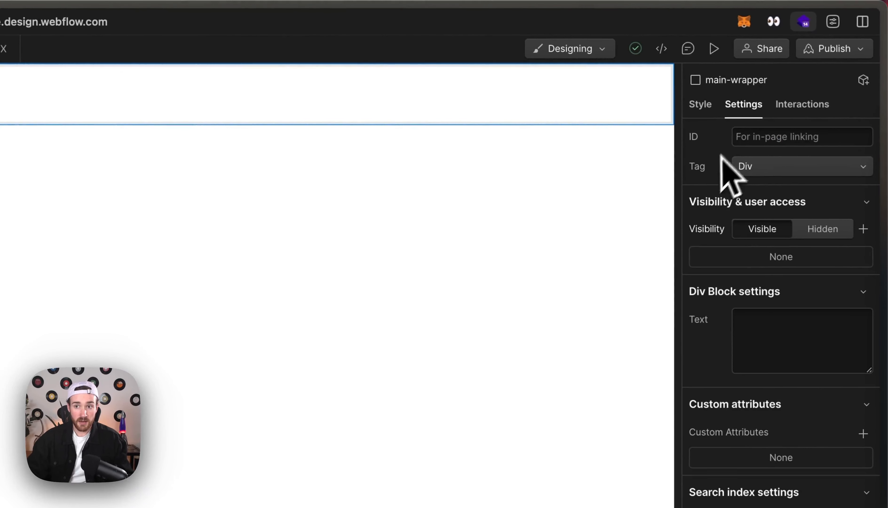
pyautogui.click(779, 172)
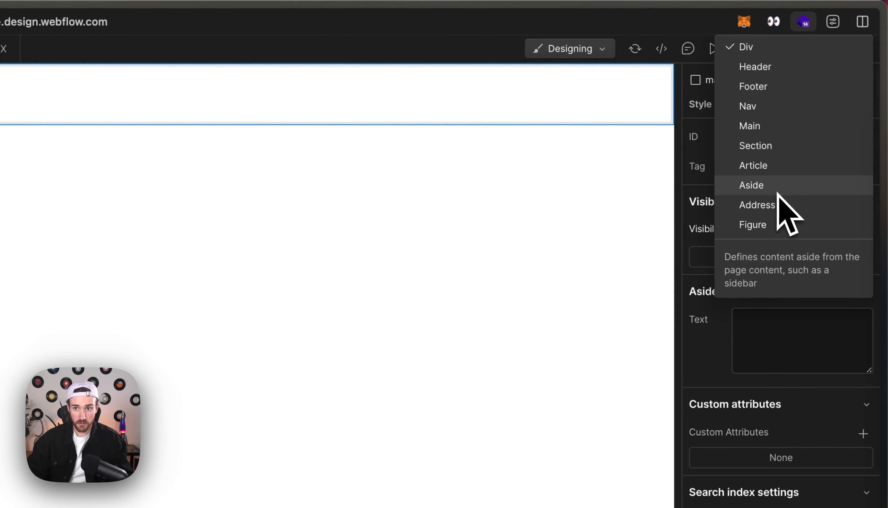
pyautogui.click(769, 131)
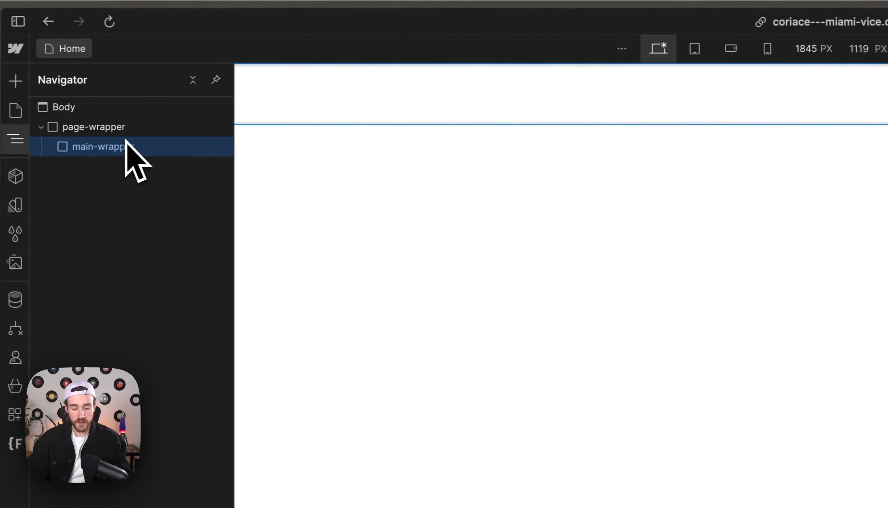
# - Add a div block inside main-wrapper
pyautogui.press('super+e')
pyautogui.write('div')
pyautogui.press('Return')
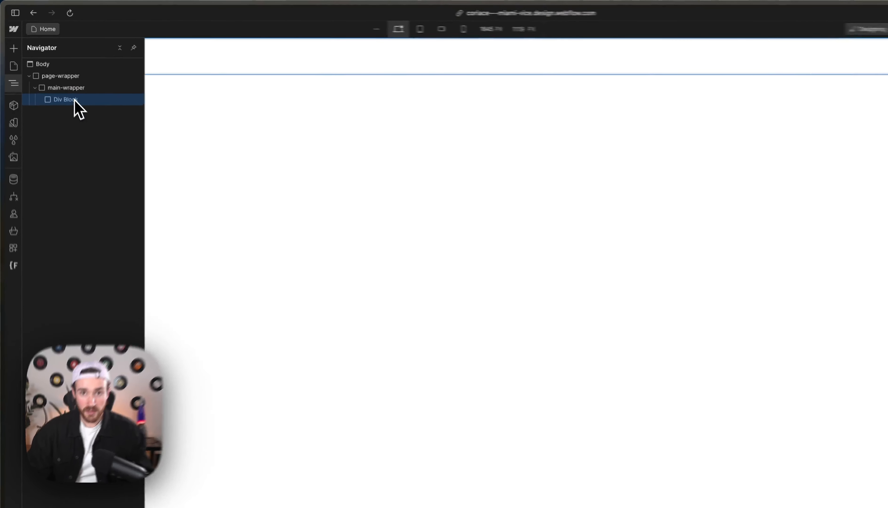
# - Give the div block inside main-wrapper the class "section_hero", checking the finished GTA VI reference site first
pyautogui.moveTo(16, 129)
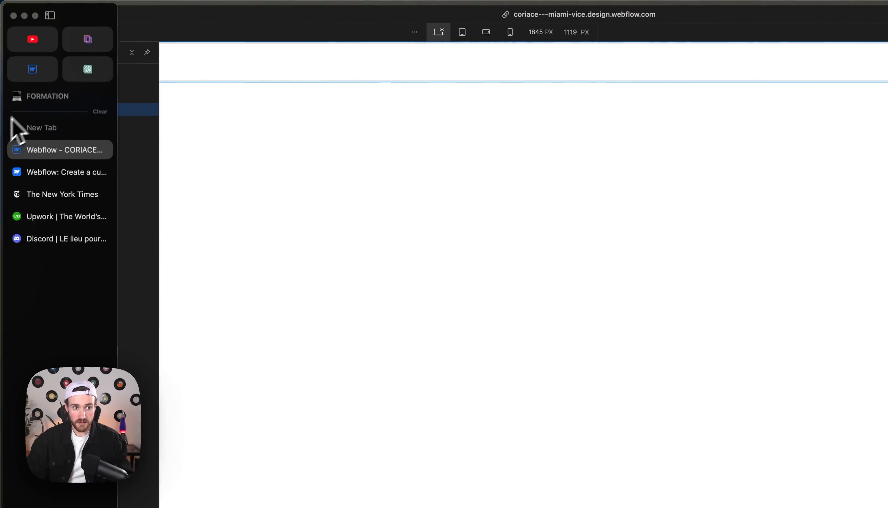
pyautogui.click(44, 76)
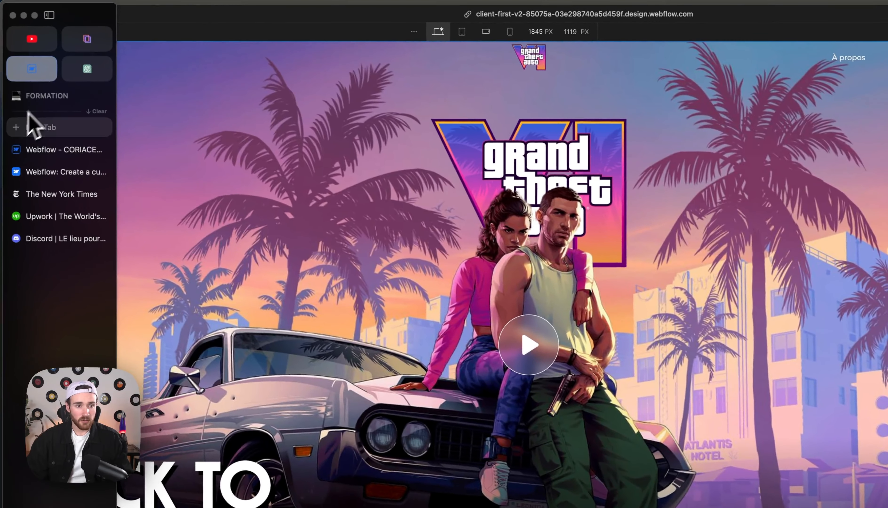
pyautogui.click(60, 151)
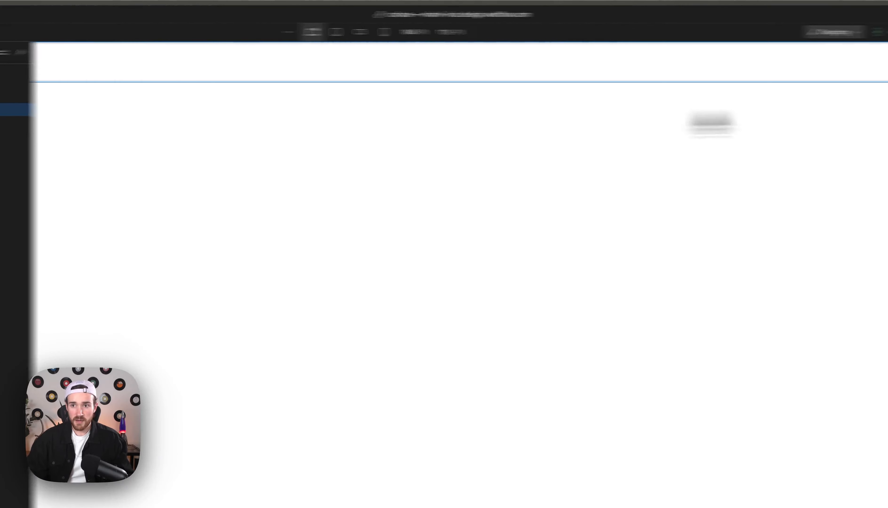
pyautogui.click(795, 102)
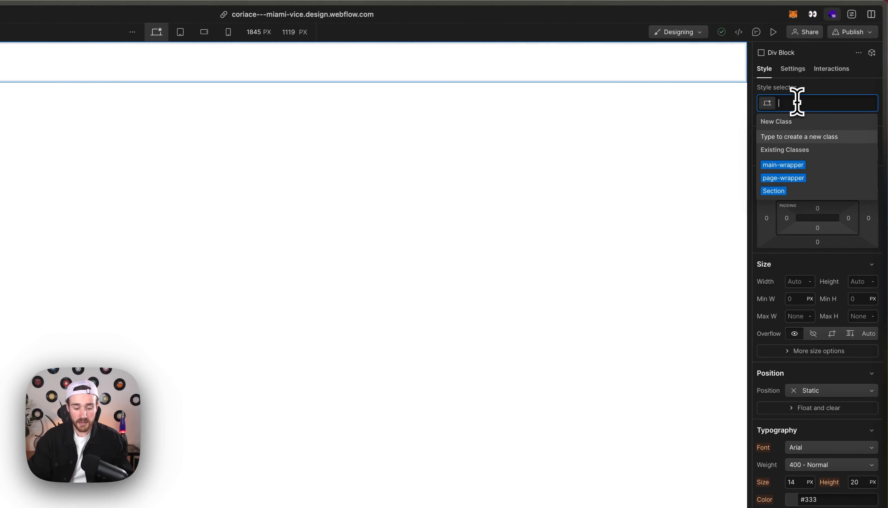
pyautogui.write('section_hero')
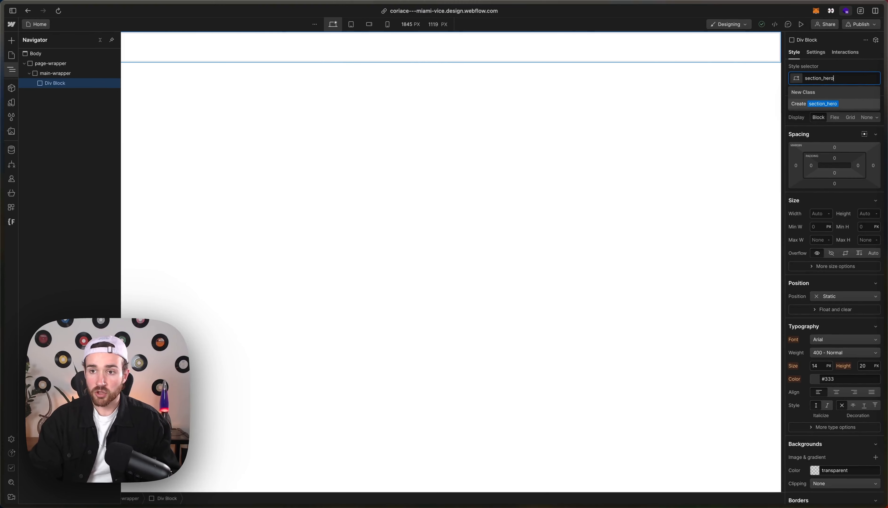
pyautogui.press('Return')
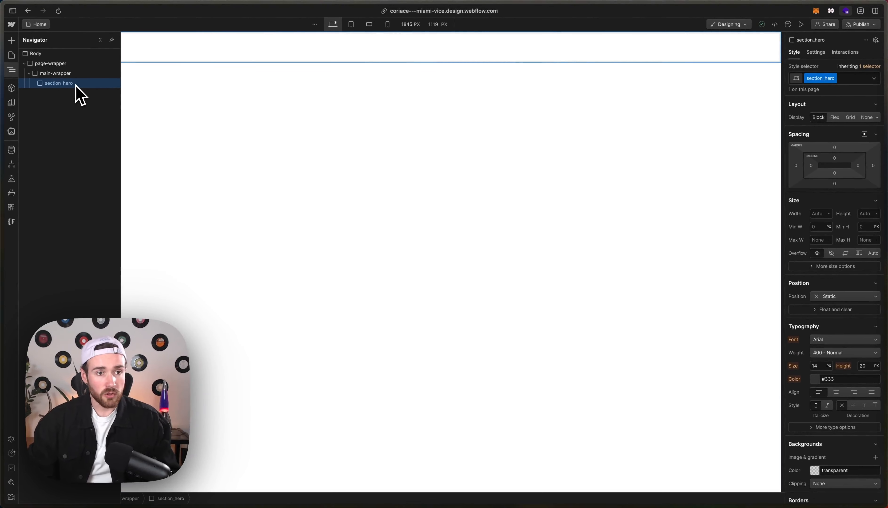
# - Add a prebuilt Navbar element to the top of the page
pyautogui.click(61, 63)
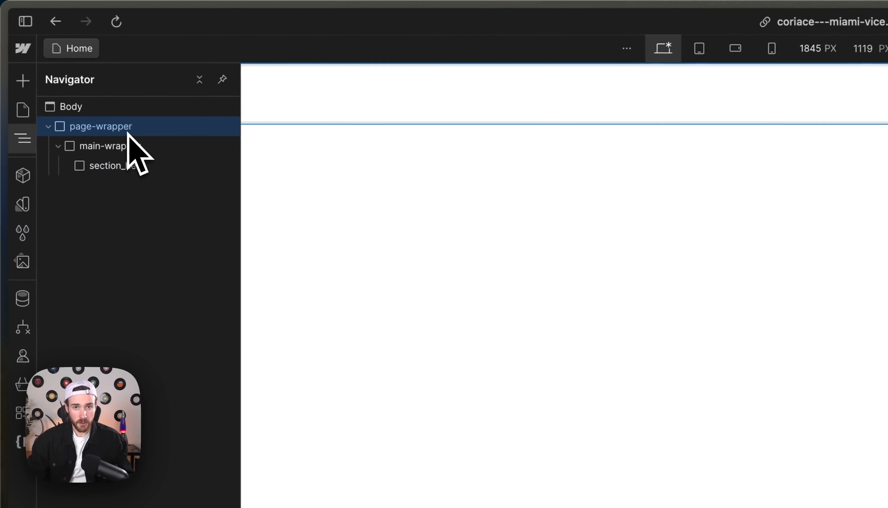
pyautogui.press('super+e')
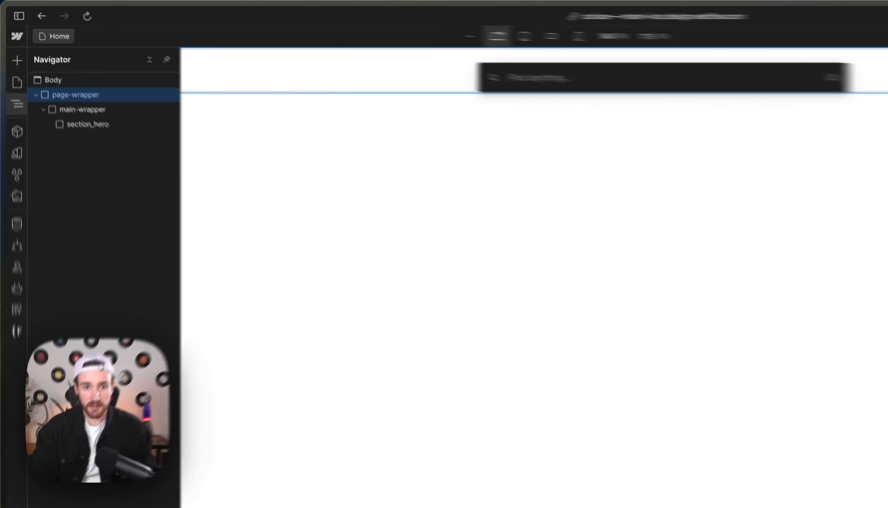
pyautogui.write('nav')
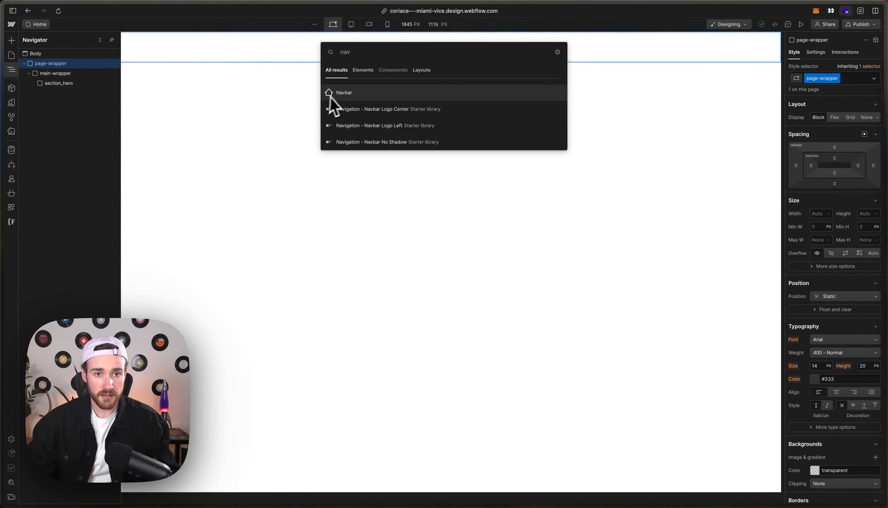
pyautogui.click(12, 40)
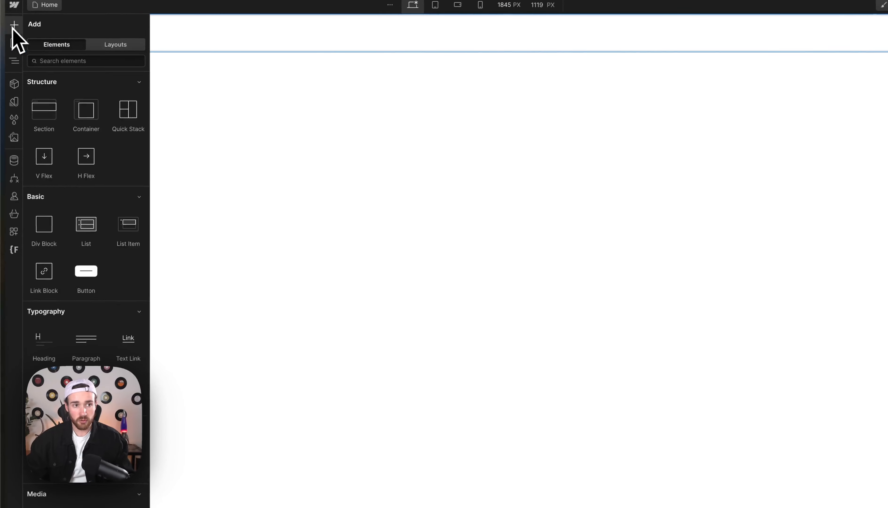
pyautogui.scroll(-15, 92, 265)
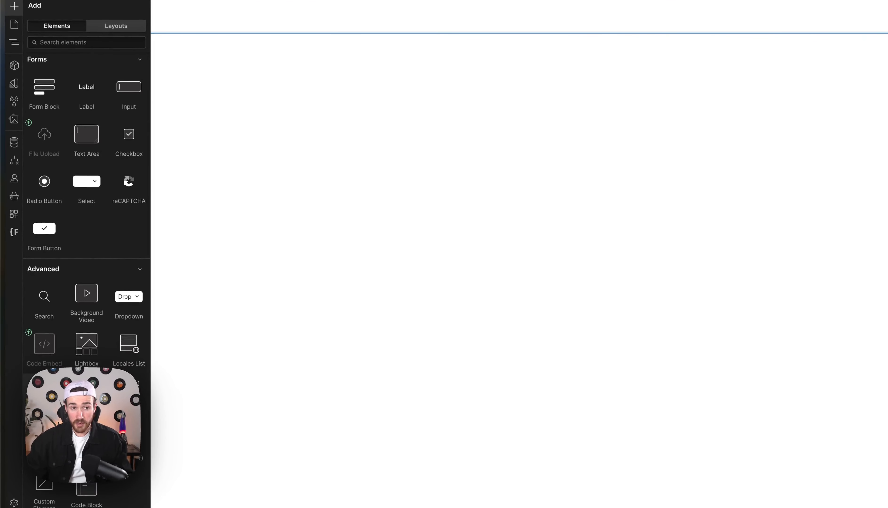
pyautogui.moveTo(44, 392); pyautogui.dragTo(321, 41)
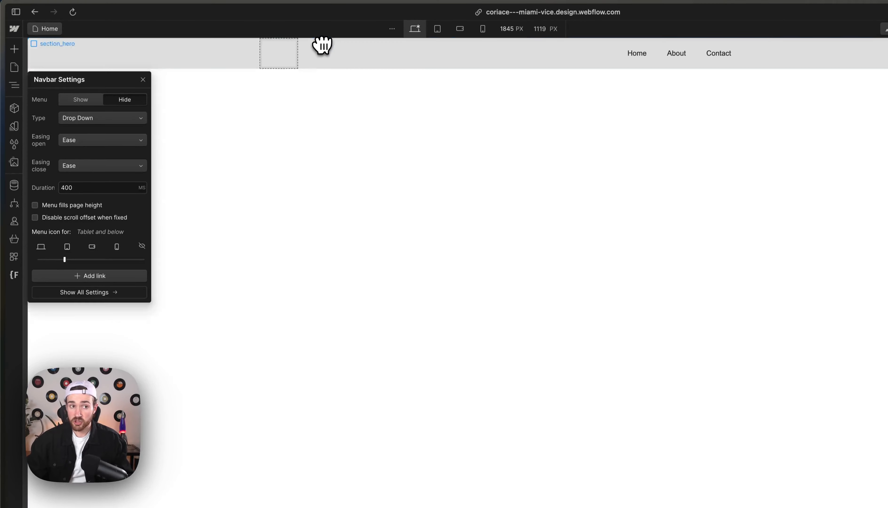
# - Move the Navbar out of section_hero into page-wrapper, above main-wrapper, and expand its Container to show its child elements
pyautogui.click(15, 90)
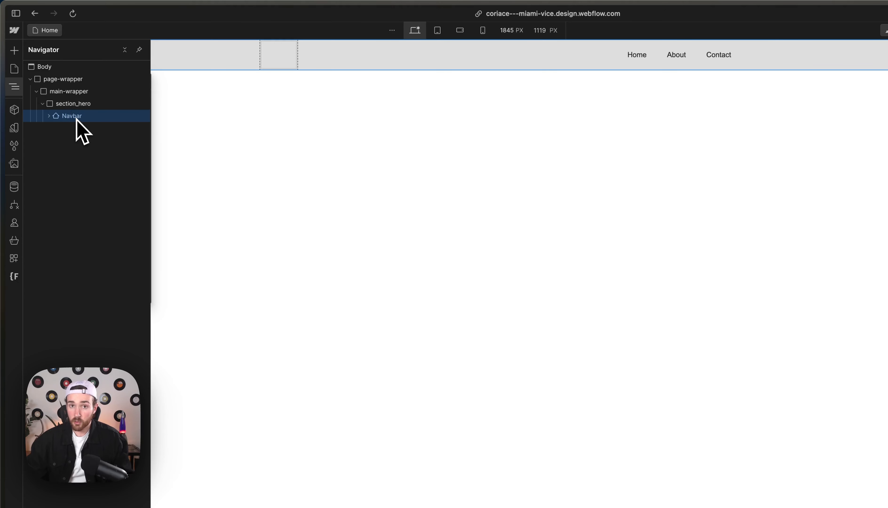
pyautogui.moveTo(76, 118); pyautogui.dragTo(75, 93)
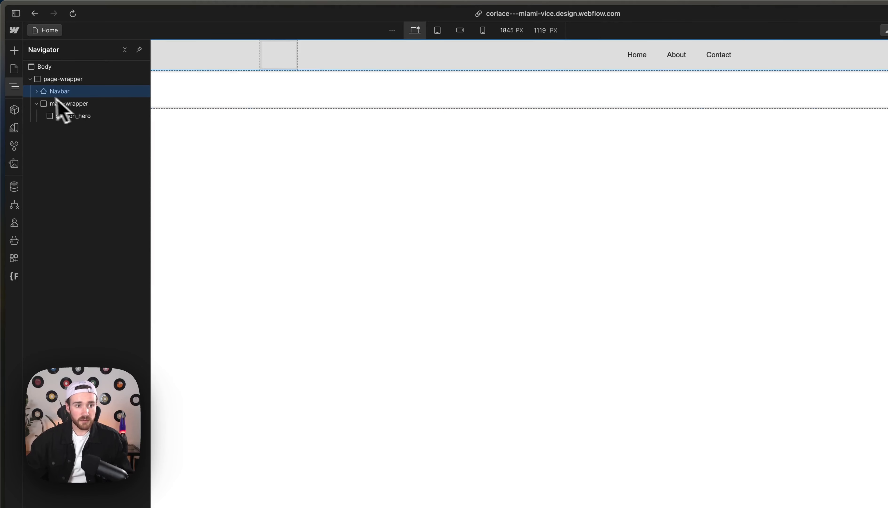
pyautogui.click(37, 91)
pyautogui.click(42, 103)
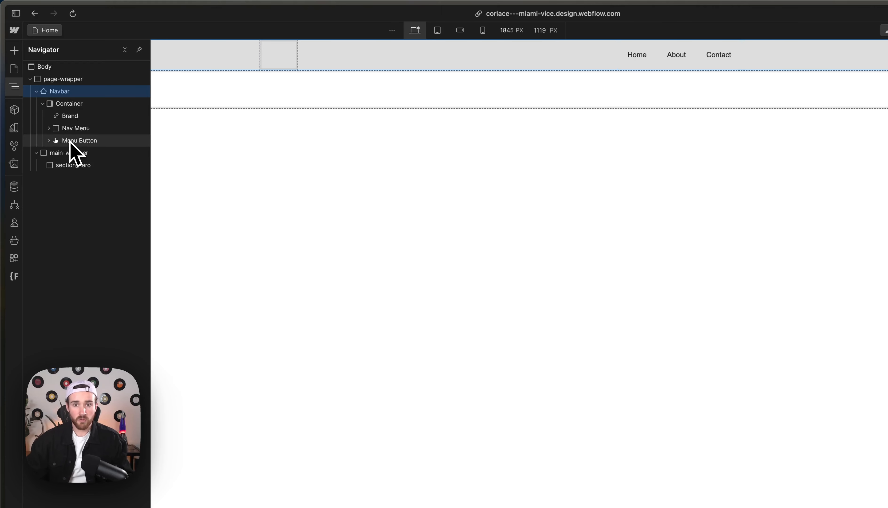
# - Check the navigation on the GTA VI reference site and give the Navbar the class "nav_component"
pyautogui.moveTo(10, 199)
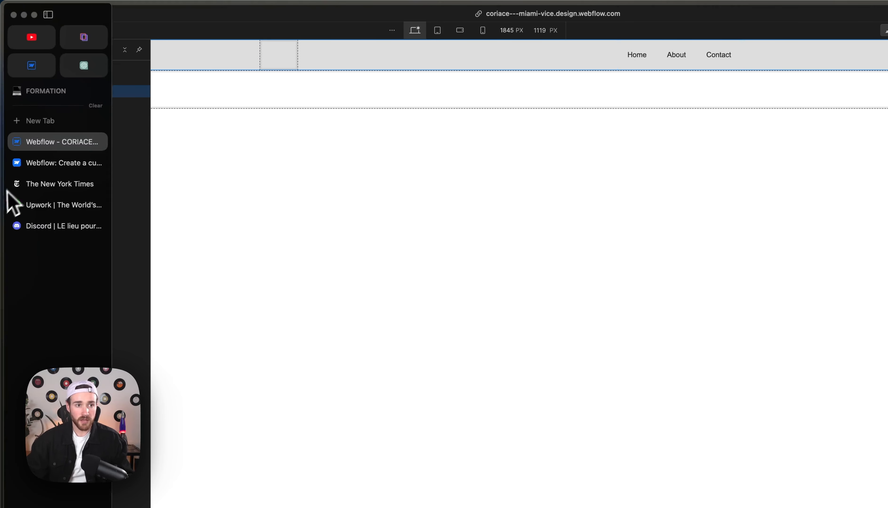
pyautogui.click(41, 72)
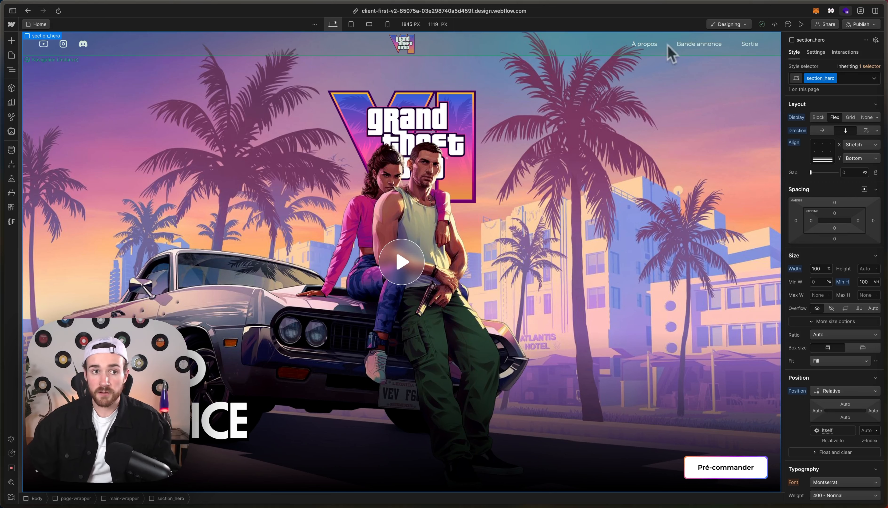
pyautogui.moveTo(5, 130)
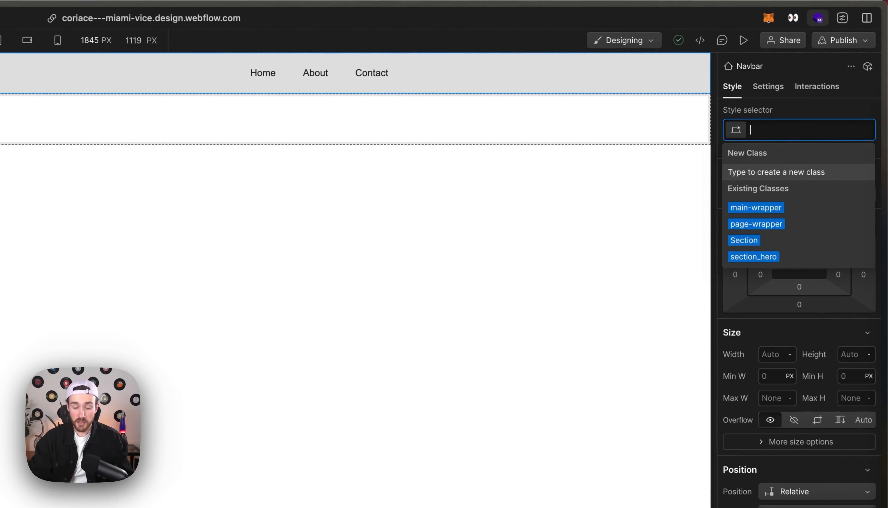
pyautogui.write('nav_component')
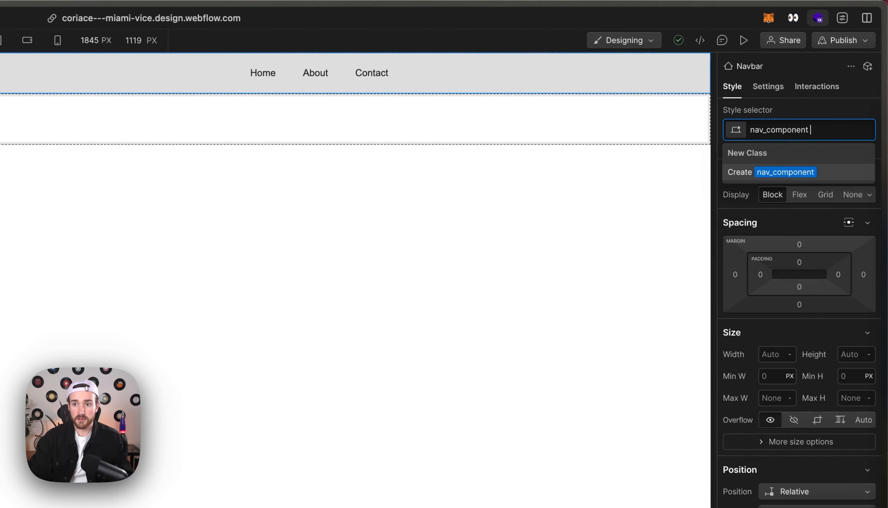
pyautogui.press('Return')
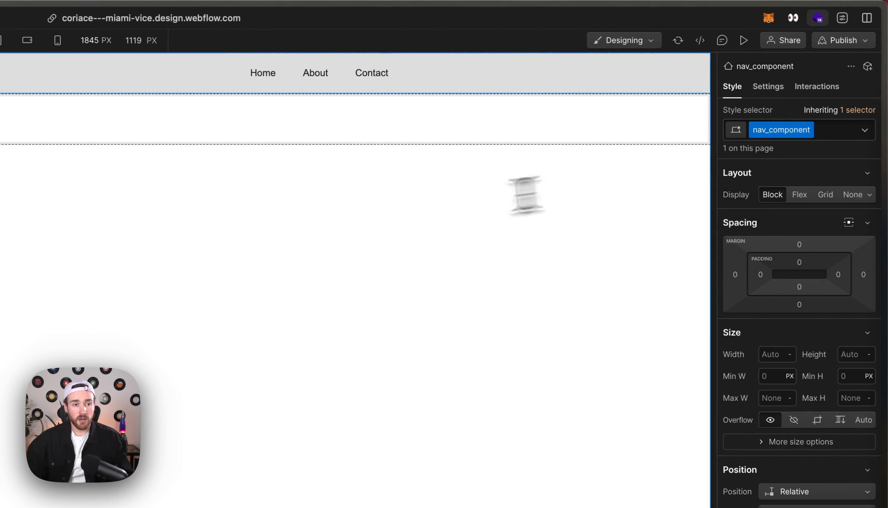
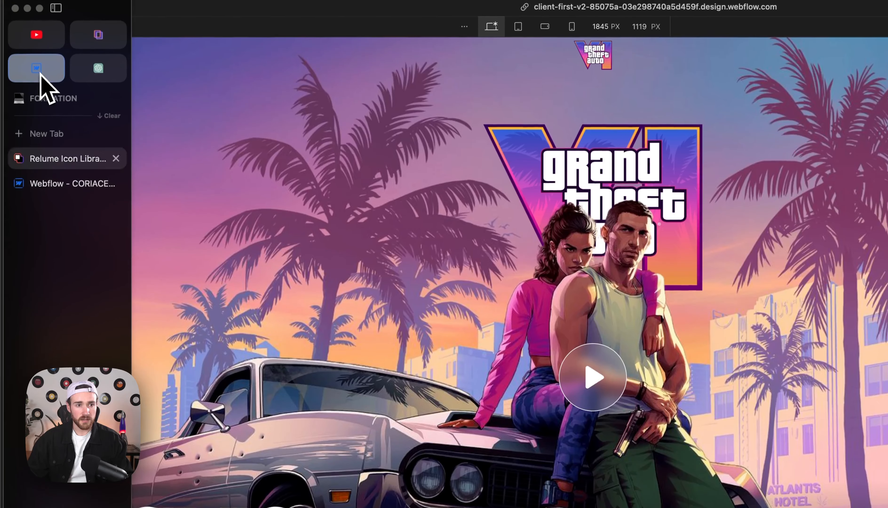
# - Return to the CORIACE site and delete the duplicate Discord icon above the TikTok icon in the navbar
pyautogui.click(57, 183)
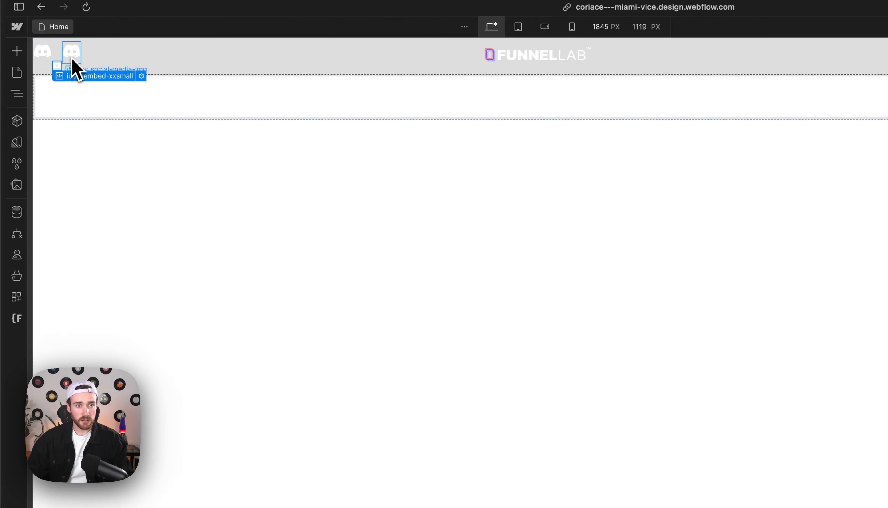
pyautogui.click(72, 58)
pyautogui.click(68, 71)
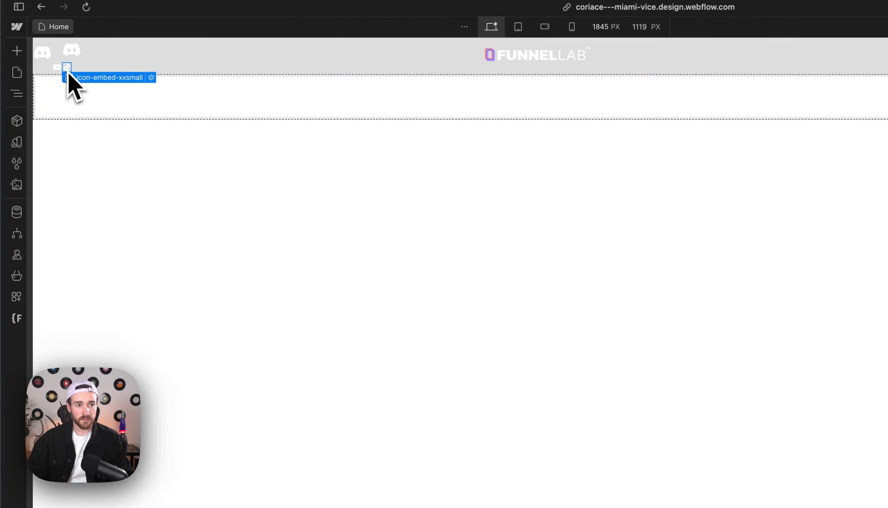
pyautogui.click(74, 57)
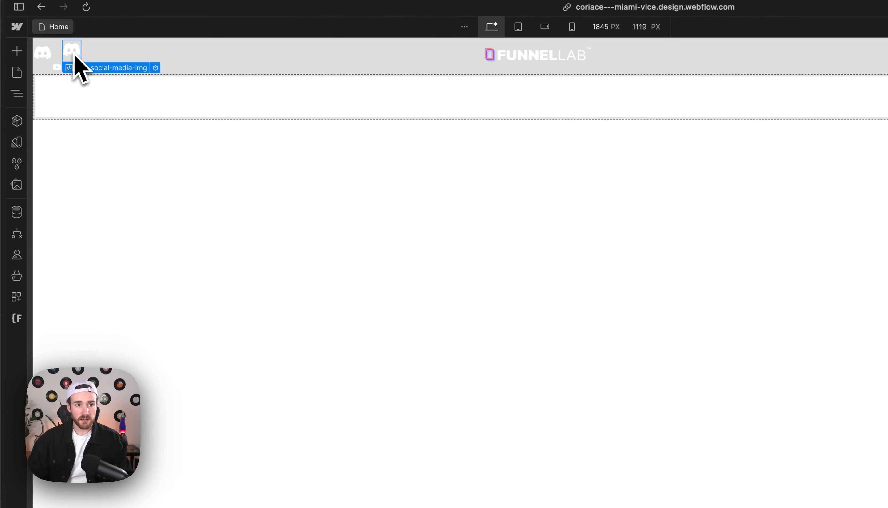
pyautogui.press('Delete')
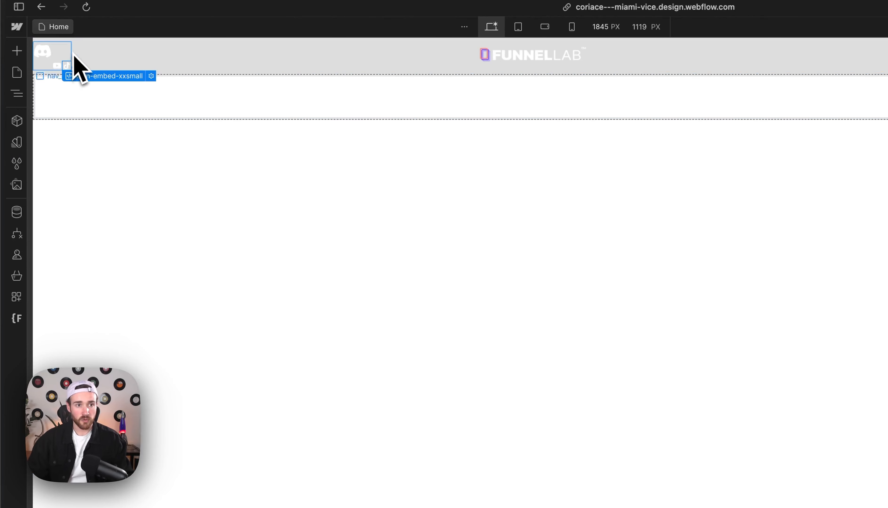
# - Replace the TikTok icon's "icon-embed-xxsmall" class with the existing "nav_social-media-img" class
pyautogui.click(47, 58)
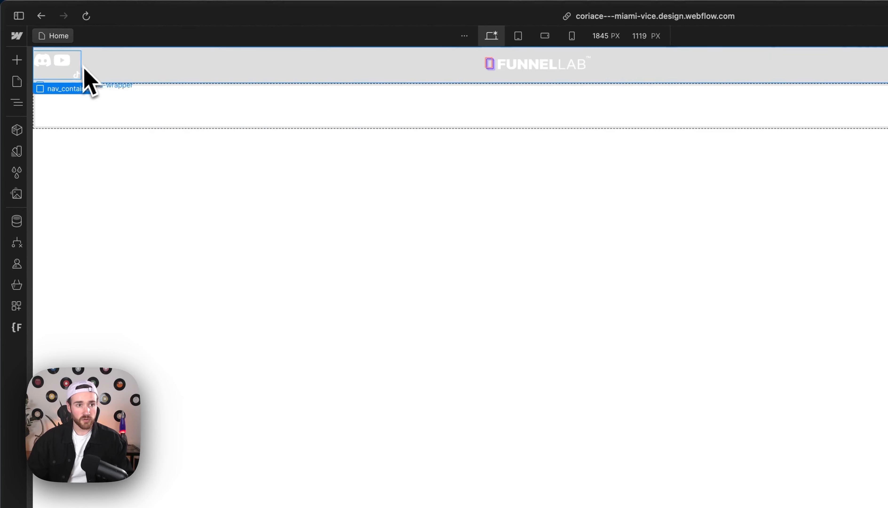
pyautogui.click(78, 75)
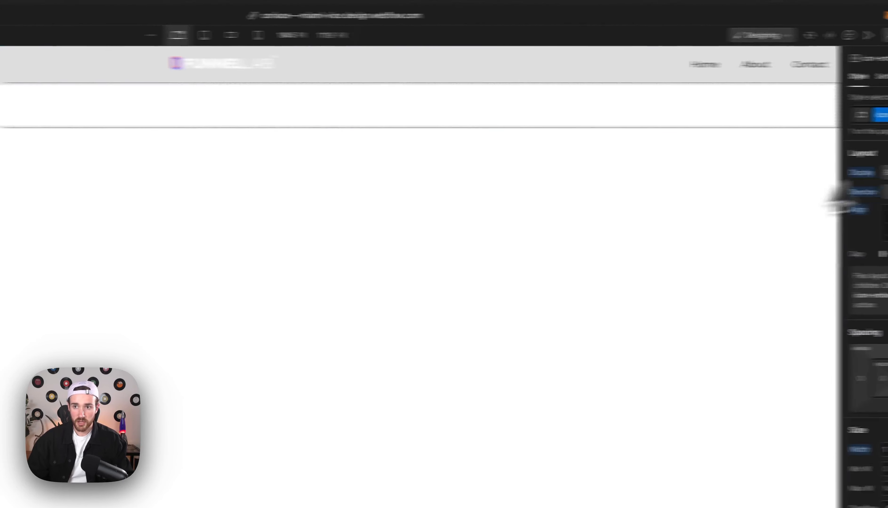
pyautogui.click(860, 136)
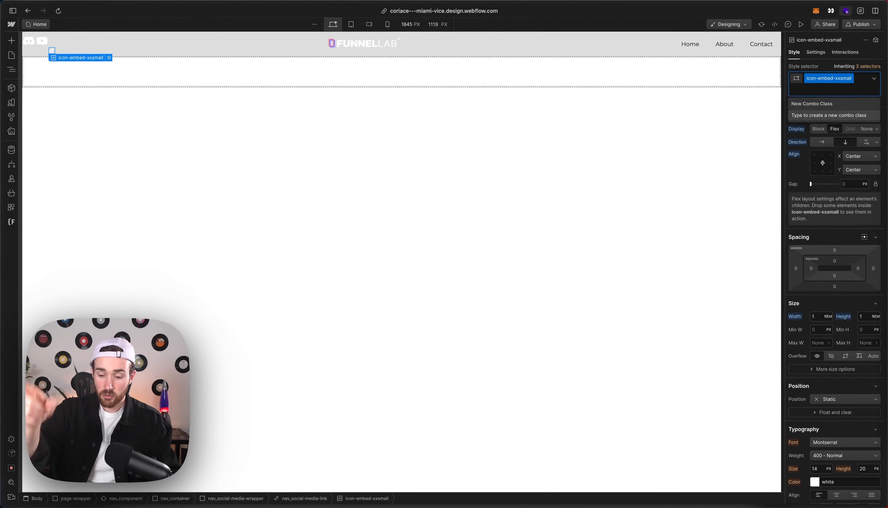
pyautogui.press('BackSpace')
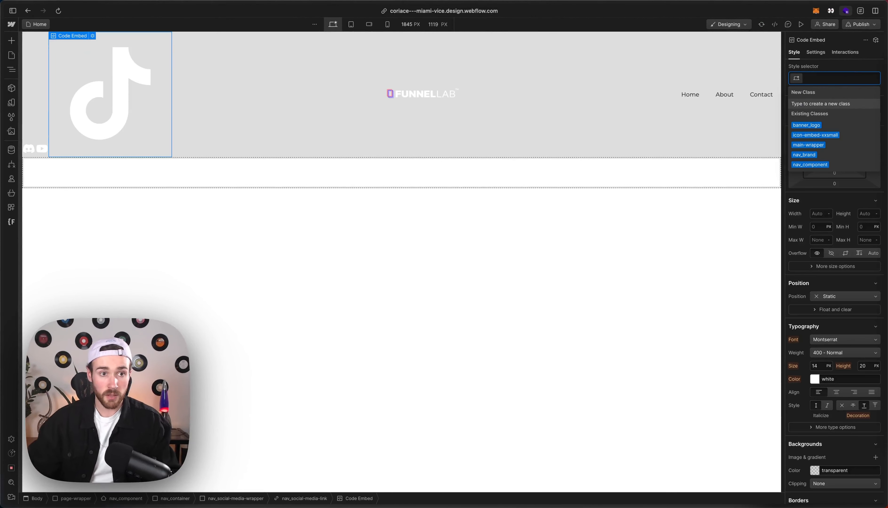
pyautogui.write('nav_social-media-img')
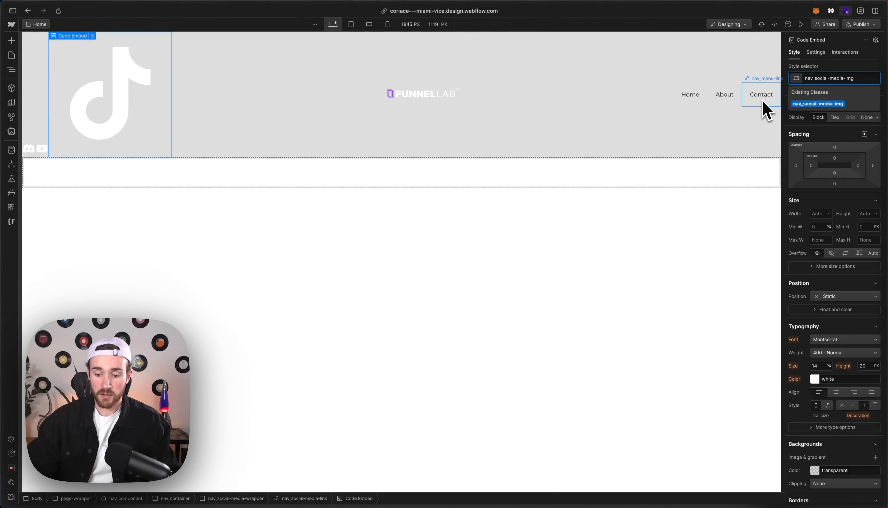
pyautogui.press('Return')
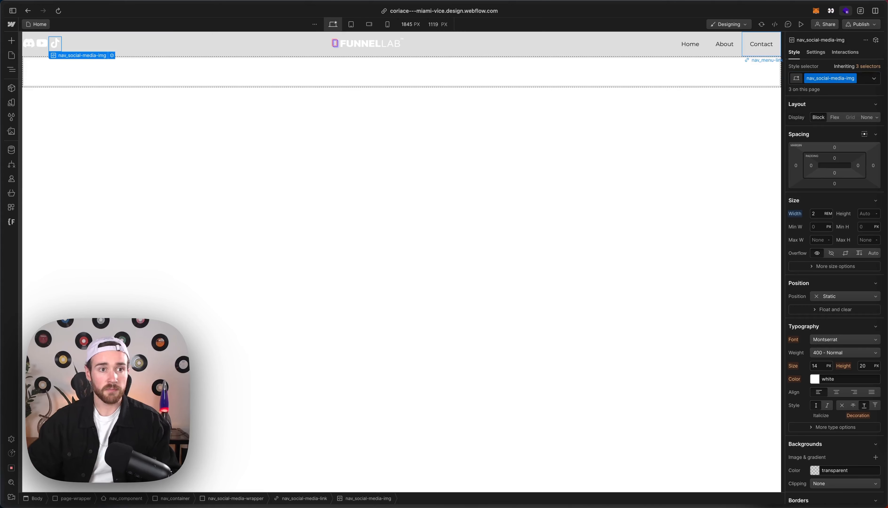
# - Set the width of the nav_social-media-img icons to 1.75 rem
pyautogui.moveTo(53, 81)
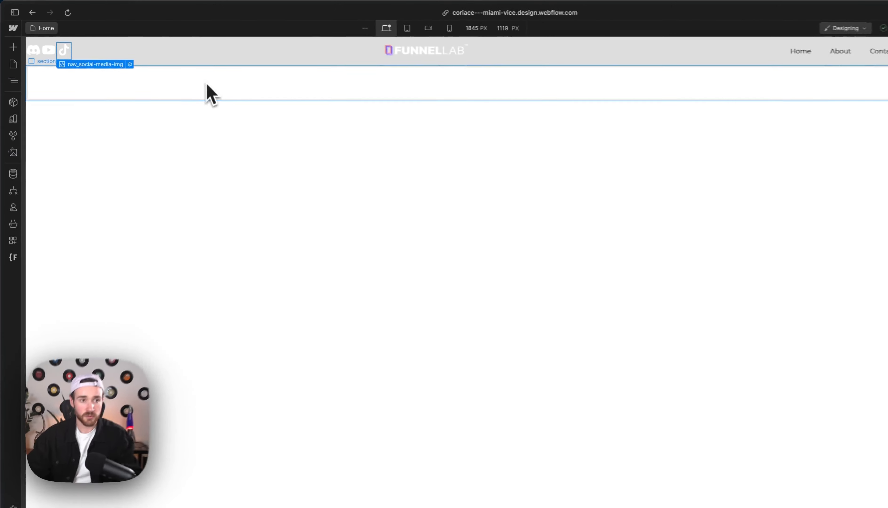
pyautogui.click(50, 53)
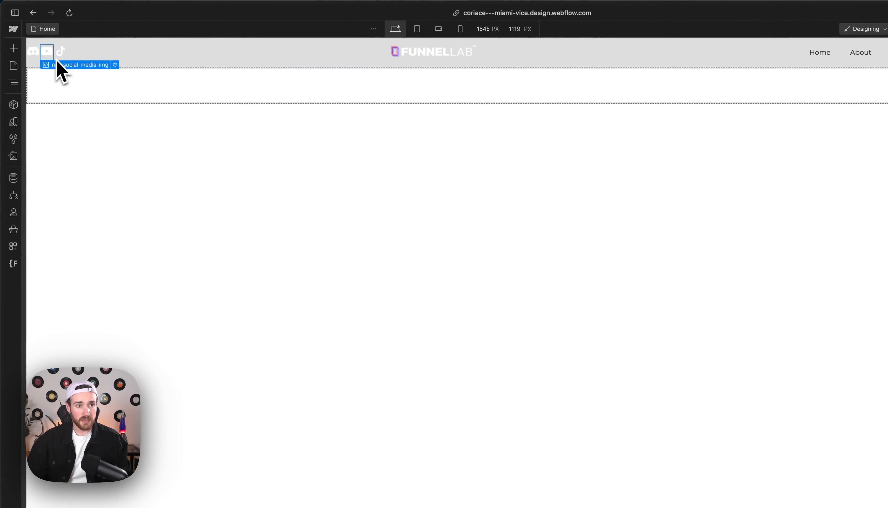
# - Give nav_social-media-wrapper a horizontal flex layout with a 1 rem gap, aligned left and centered vertically
pyautogui.moveTo(61, 67)
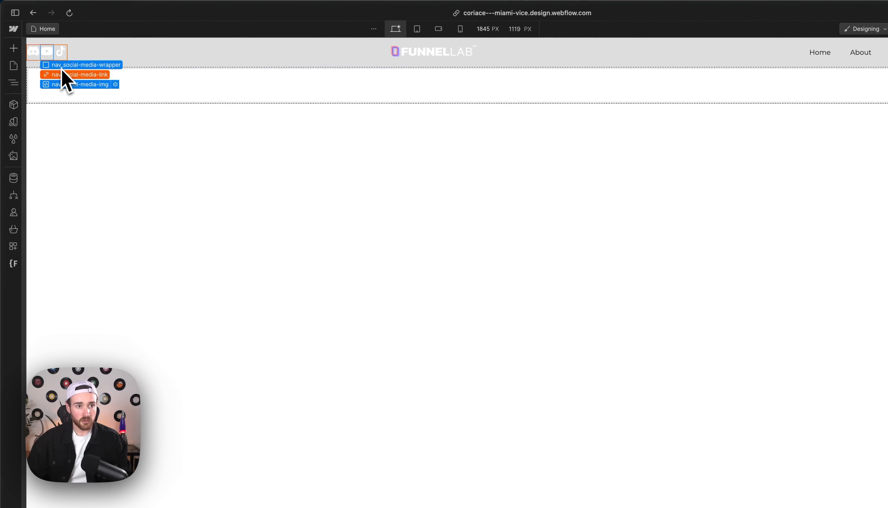
pyautogui.click(11, 83)
pyautogui.click(93, 111)
pyautogui.click(824, 196)
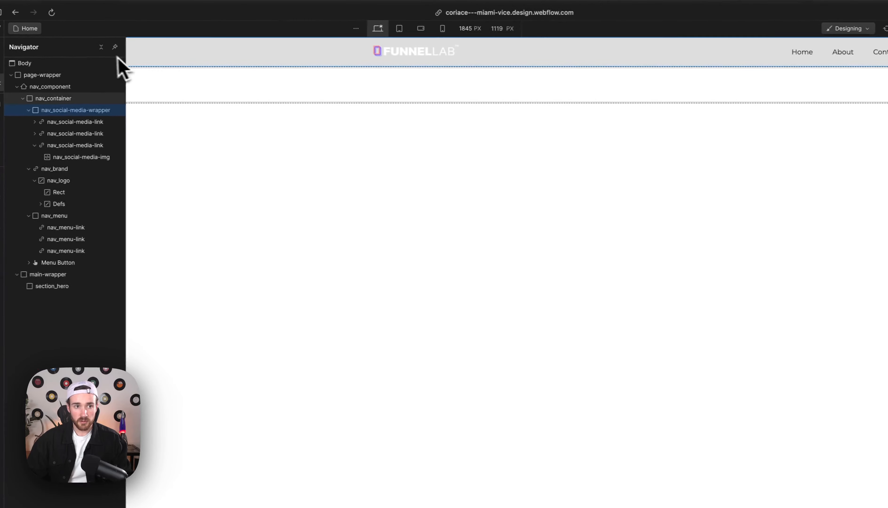
pyautogui.click(174, 62)
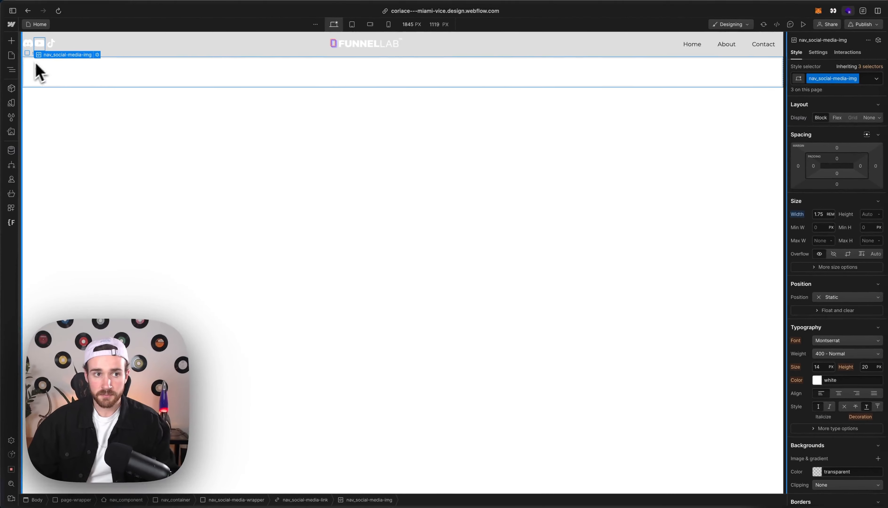
pyautogui.click(5, 83)
pyautogui.click(81, 110)
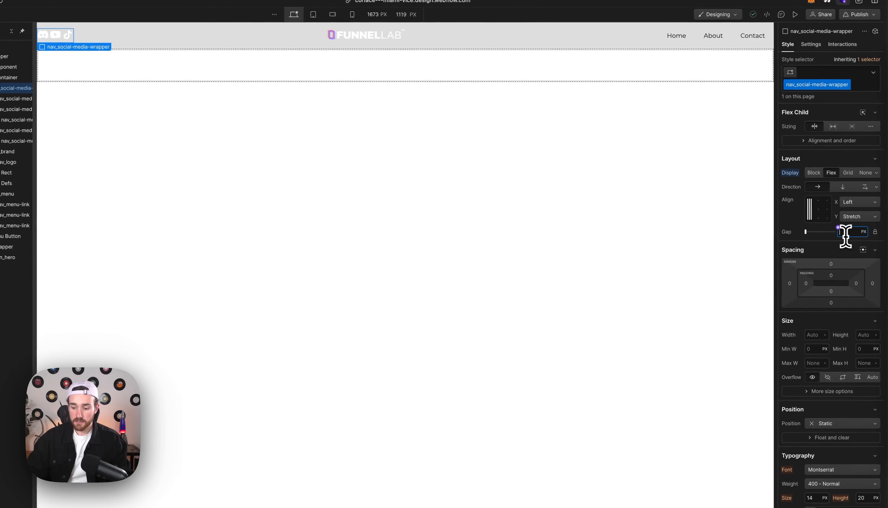
pyautogui.click(848, 232)
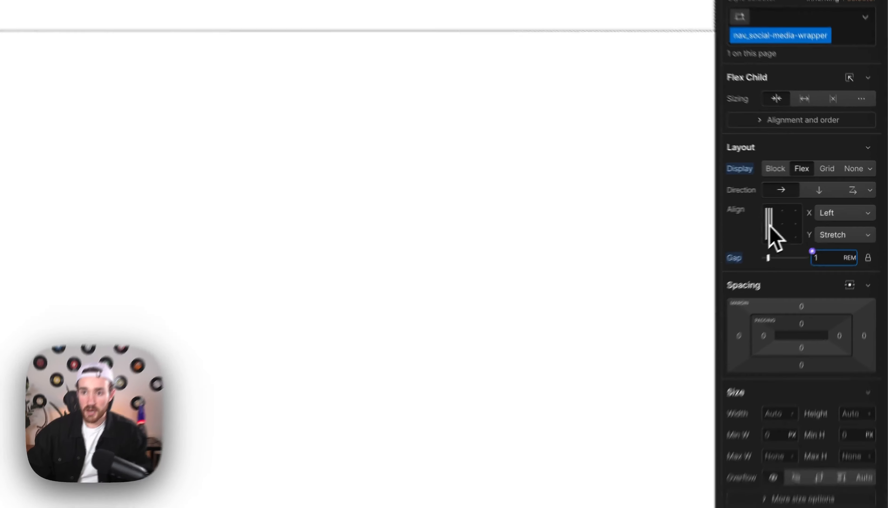
pyautogui.click(815, 206)
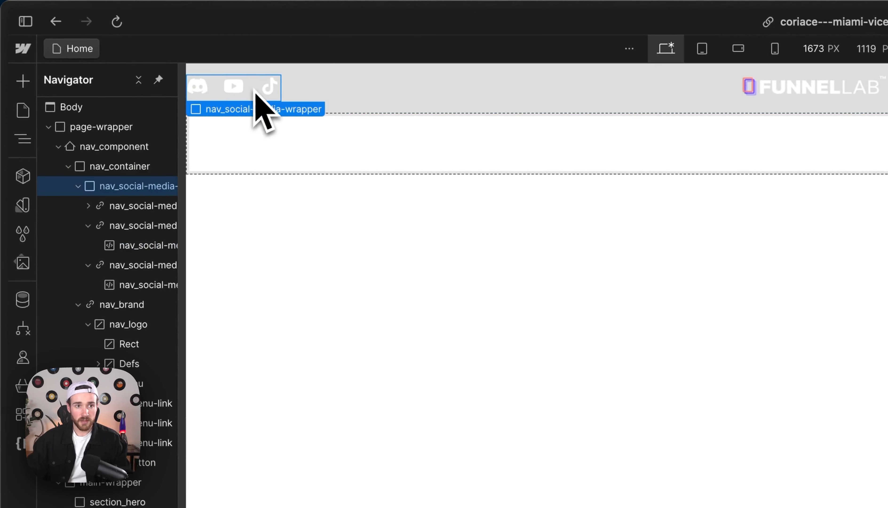
# - Examine the link settings of the YouTube icon's nav_social-media-link, including the URL and new-tab options, and close them
pyautogui.click(236, 85)
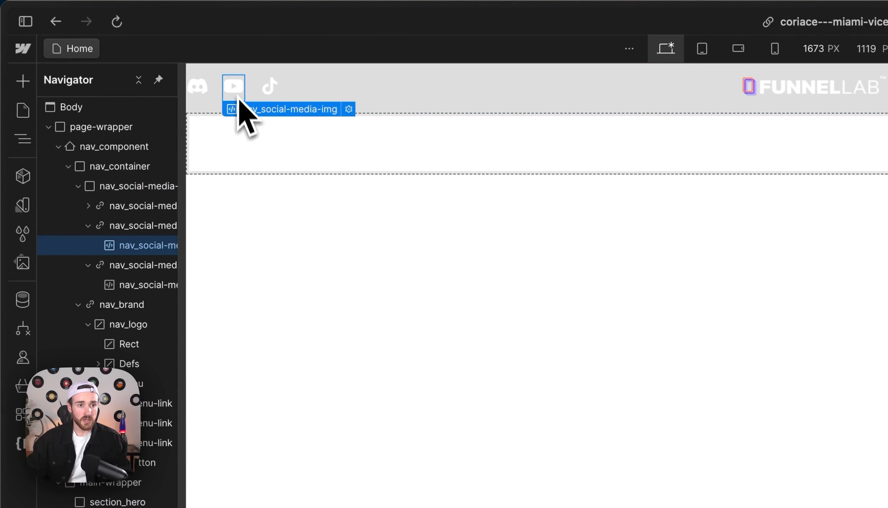
pyautogui.click(245, 108)
pyautogui.click(253, 126)
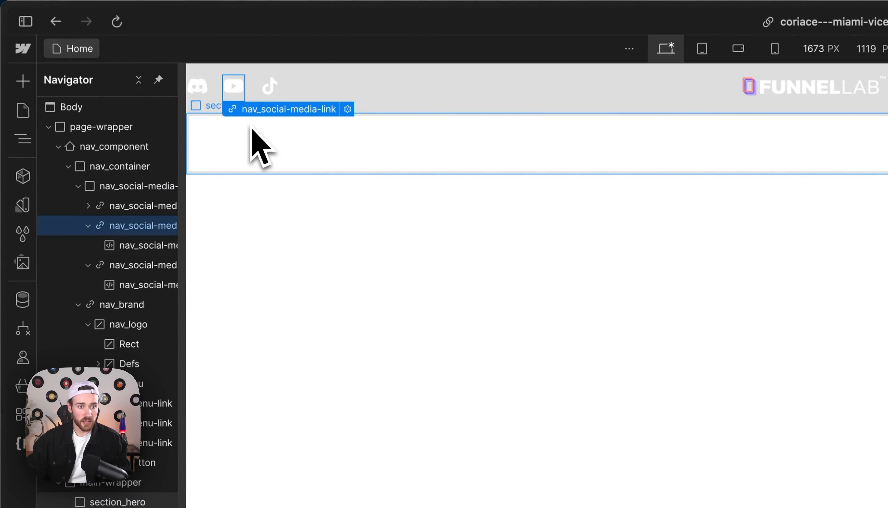
pyautogui.click(347, 109)
pyautogui.click(303, 175)
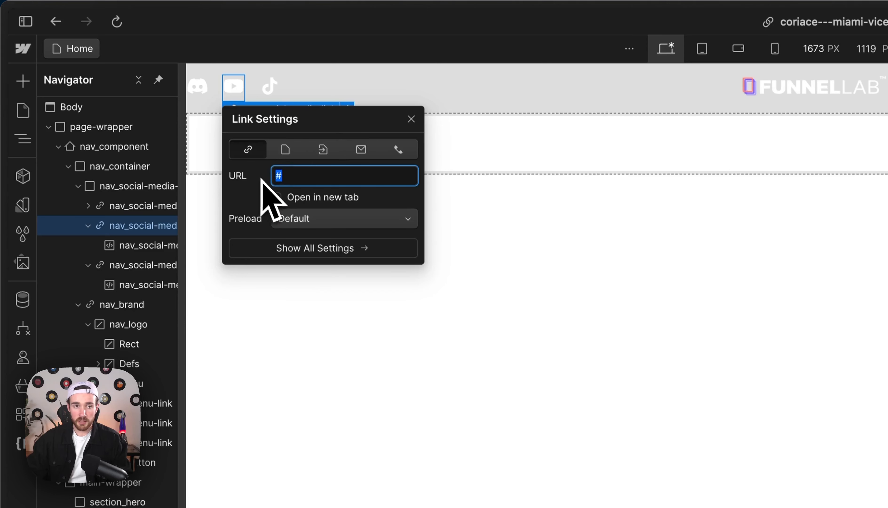
pyautogui.click(277, 197)
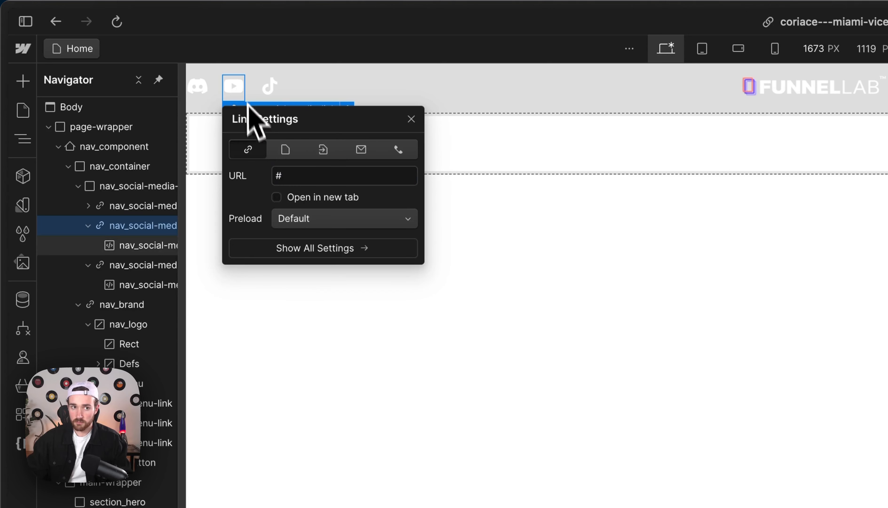
pyautogui.click(405, 101)
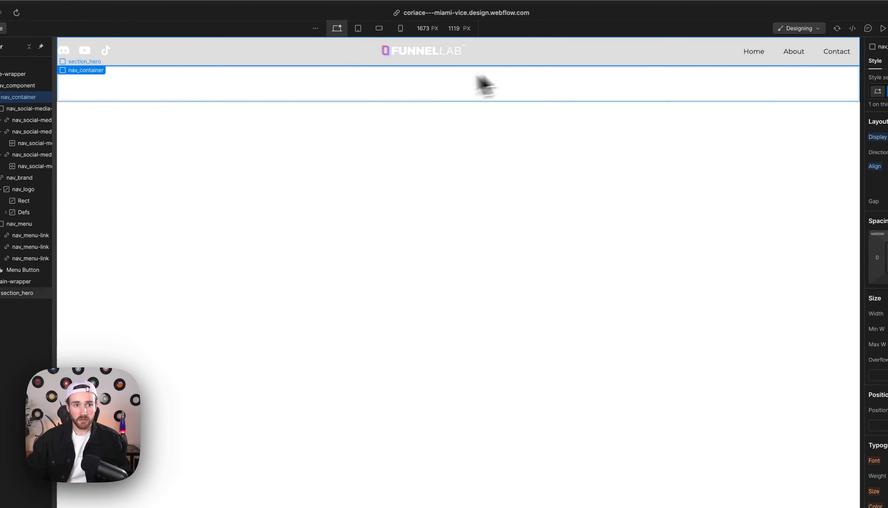
pyautogui.moveTo(19, 141)
pyautogui.click(25, 61)
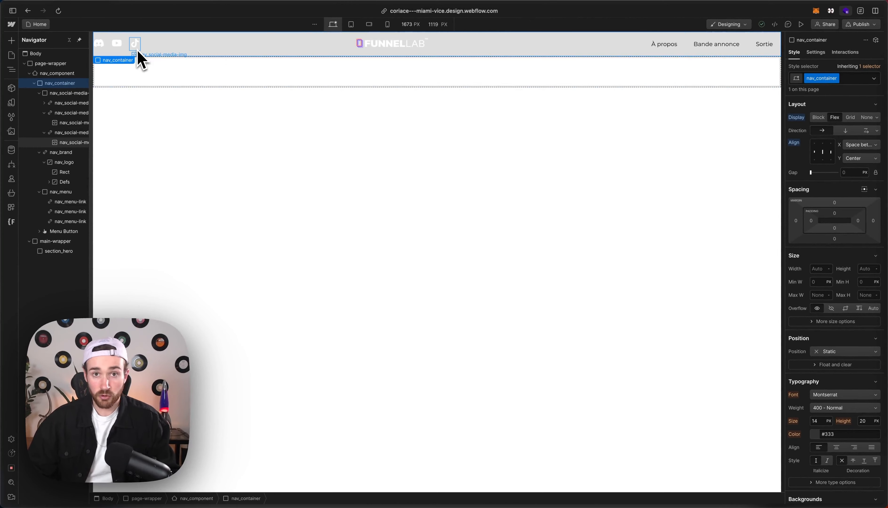
# - Set the flex child sizing of nav_menu so it grows to fill the available width
pyautogui.click(659, 54)
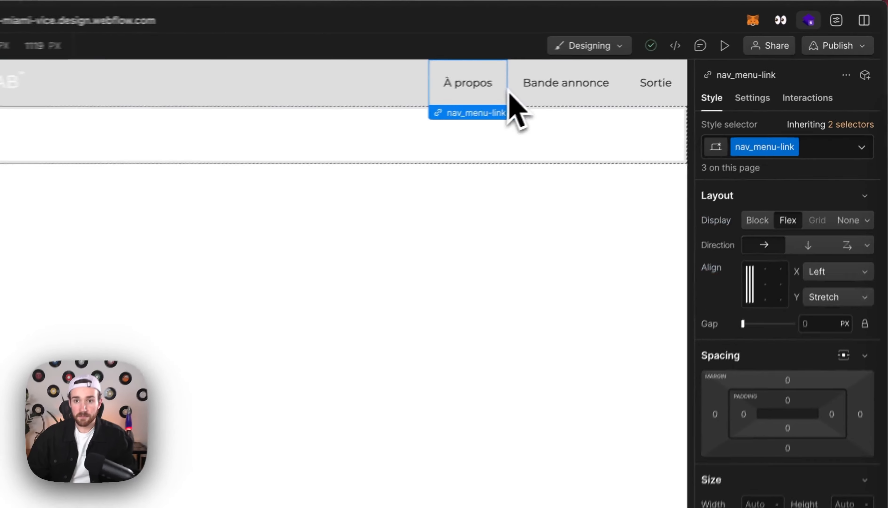
pyautogui.click(652, 68)
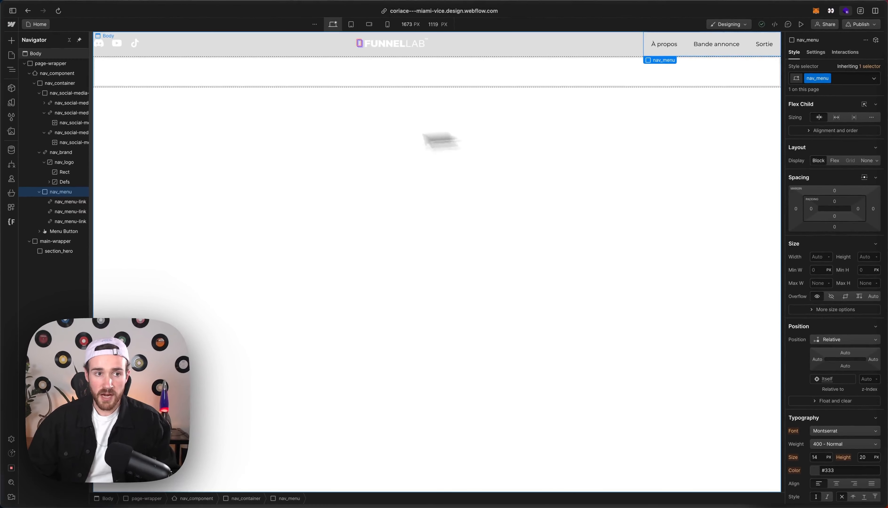
pyautogui.click(64, 83)
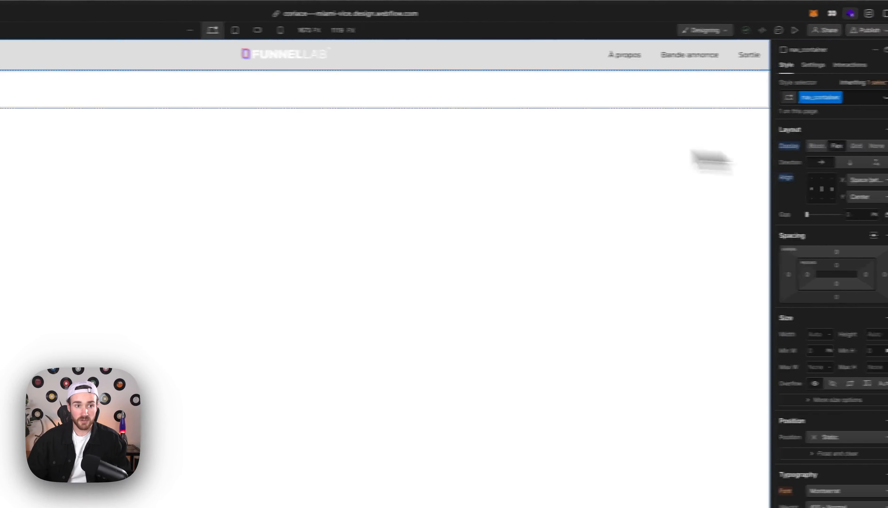
pyautogui.click(69, 225)
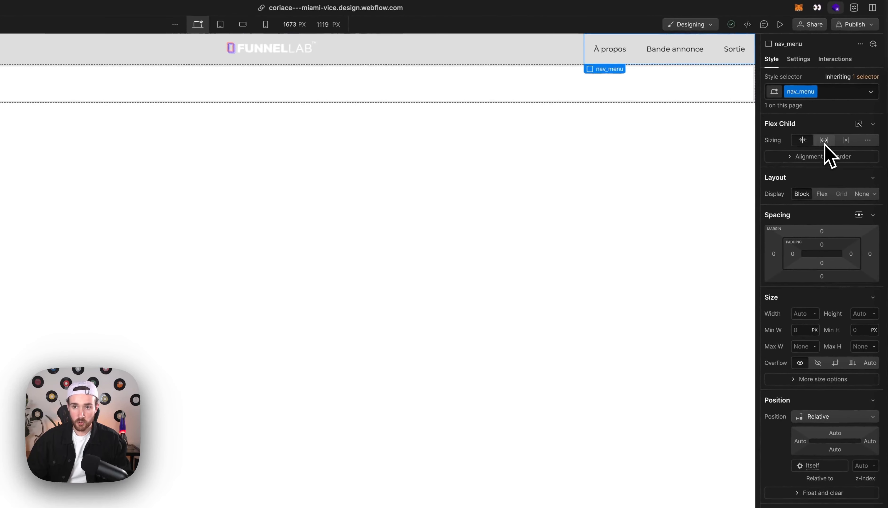
pyautogui.click(824, 143)
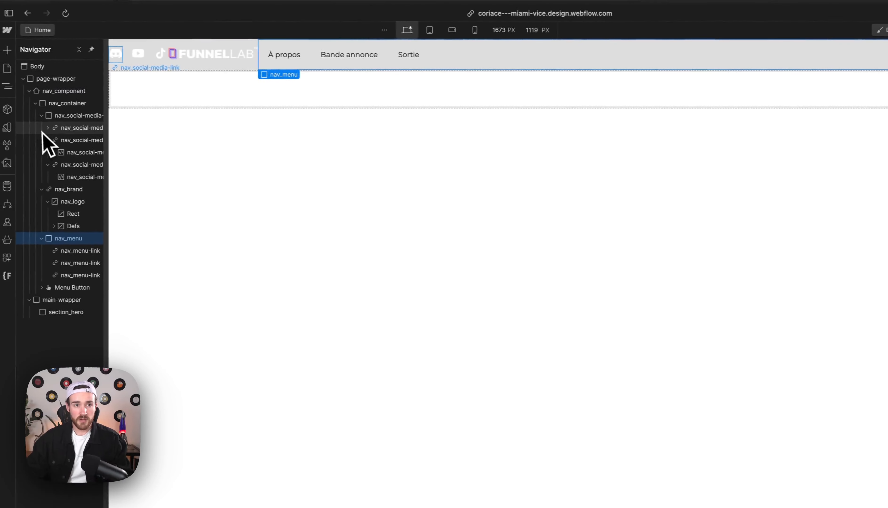
# - Collapse the social media and brand elements in the element tree and set nav_social-media-wrapper to grow as a flex child
pyautogui.click(49, 127)
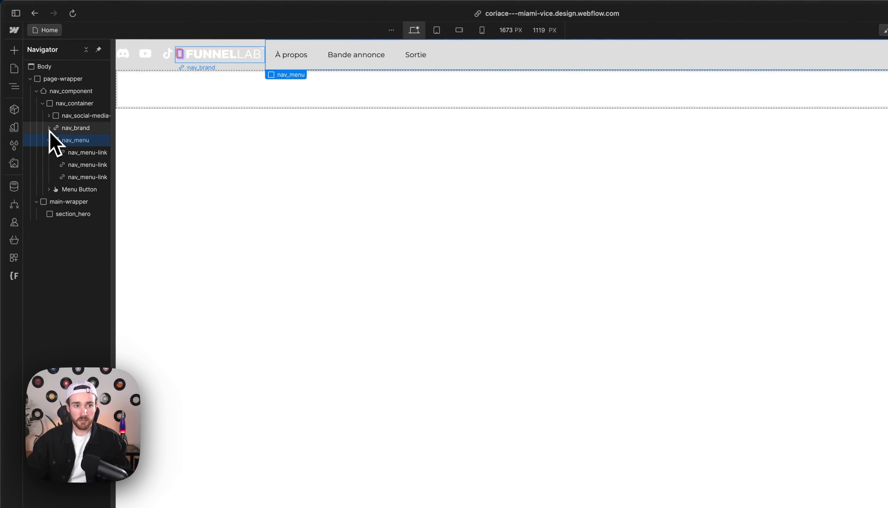
pyautogui.click(84, 116)
pyautogui.click(99, 52)
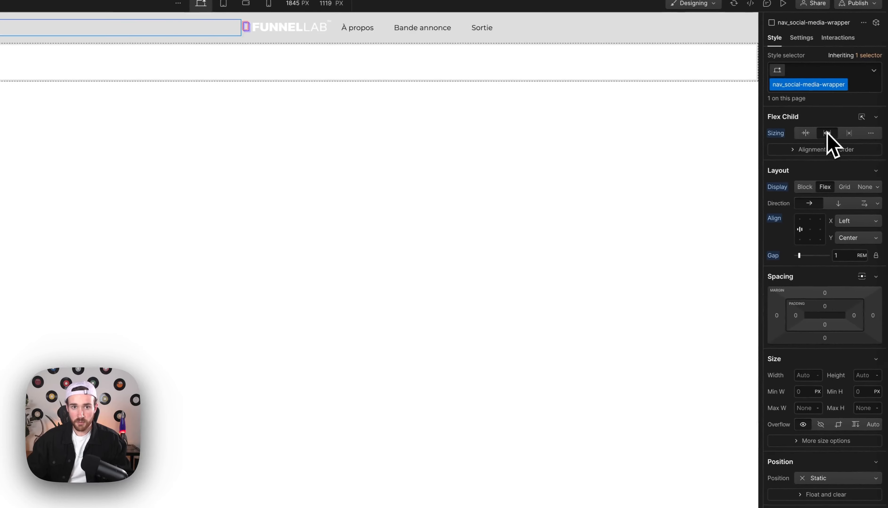
# - Change nav_menu to a horizontal flex layout with its links aligned right and centered vertically
pyautogui.click(415, 58)
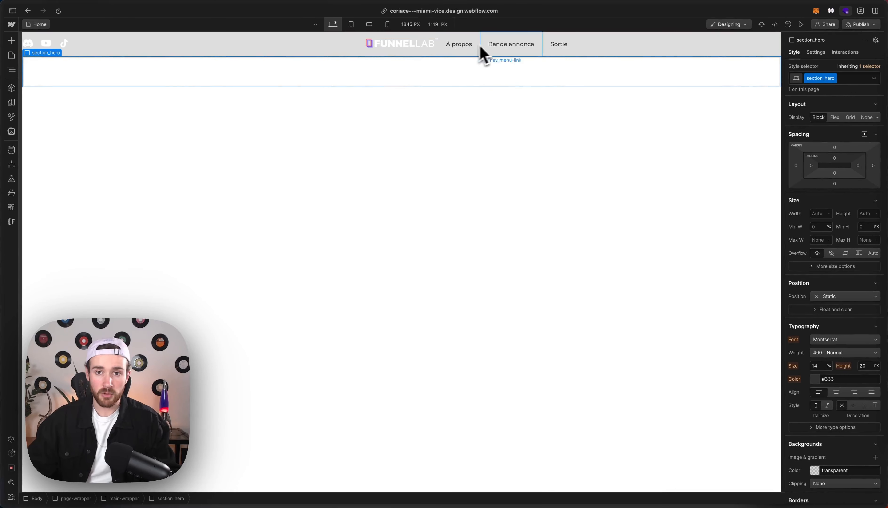
pyautogui.click(610, 53)
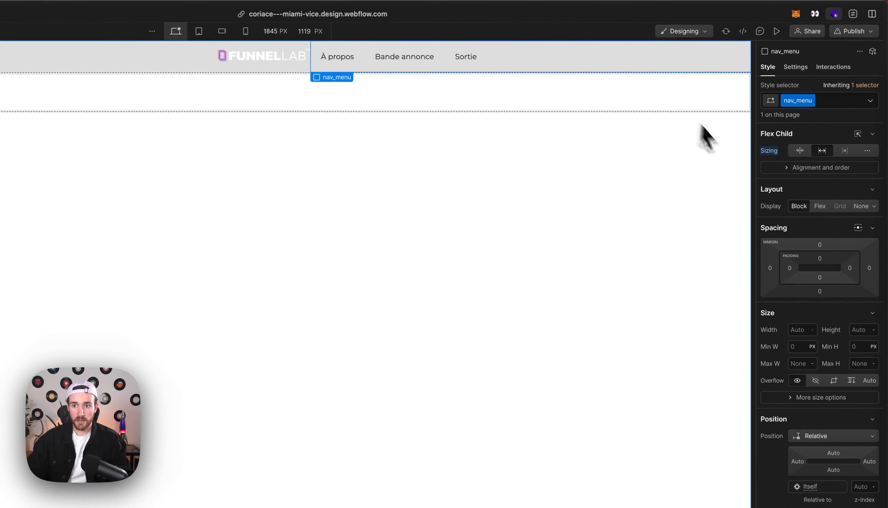
pyautogui.click(820, 206)
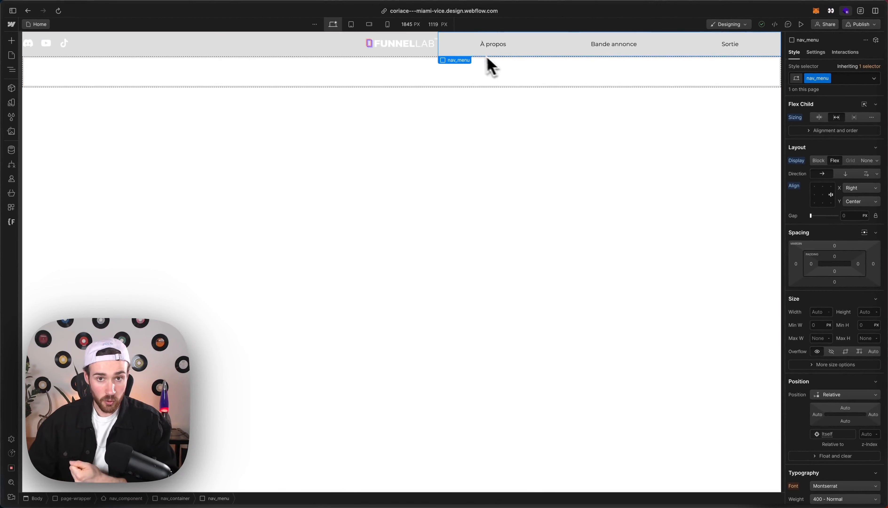
# - Wrap the first nav_menu-link in a div block and move the other two menu links into that block
pyautogui.click(12, 69)
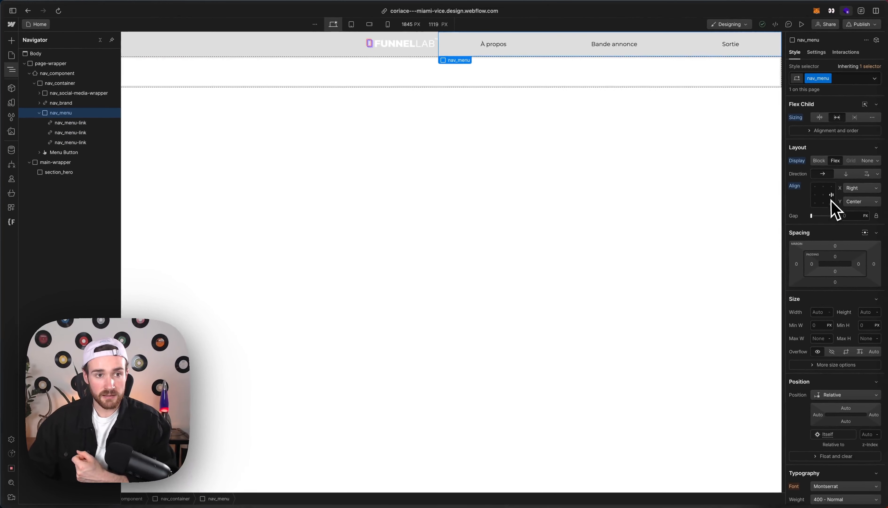
pyautogui.click(81, 122)
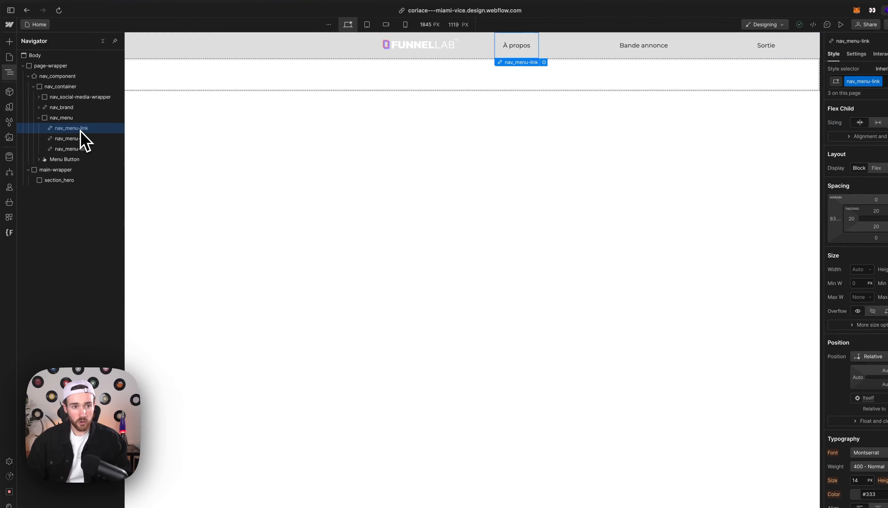
pyautogui.rightClick(74, 129)
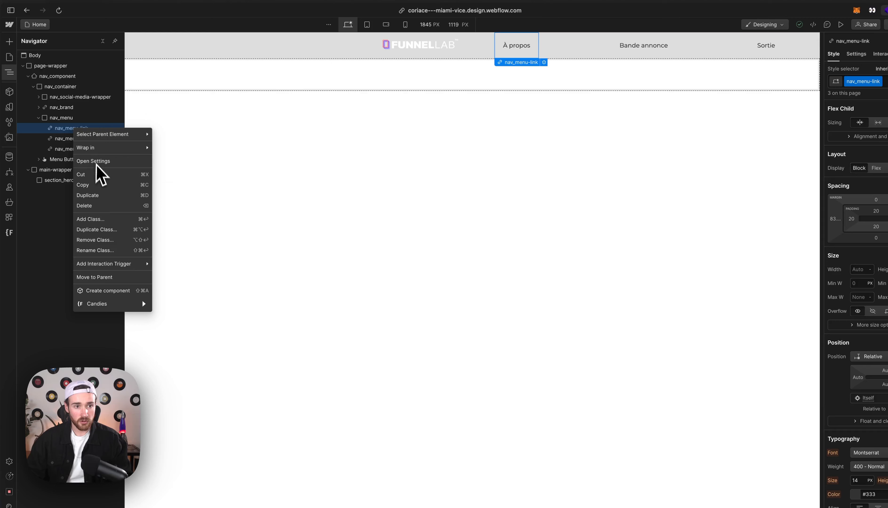
pyautogui.moveTo(101, 148)
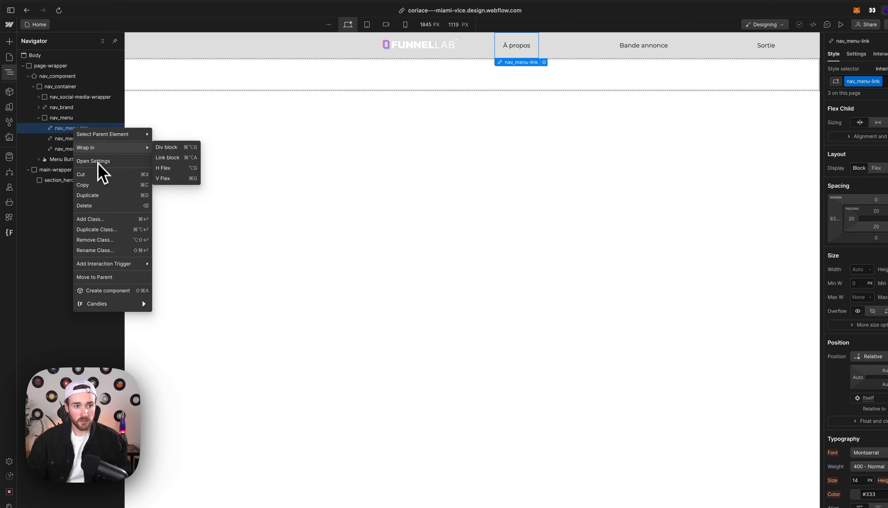
pyautogui.click(168, 148)
pyautogui.moveTo(58, 152); pyautogui.dragTo(110, 165)
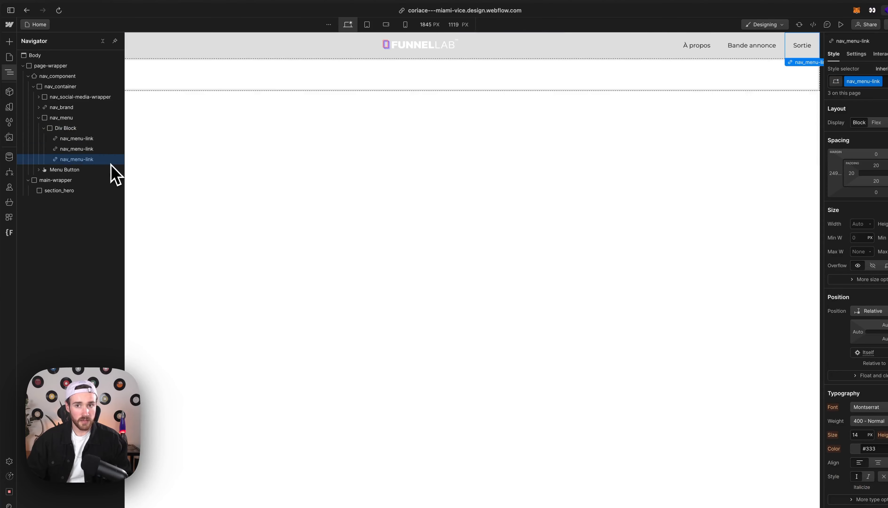
# - Give the div block around the menu links the new class "nav_menu-container"
pyautogui.click(75, 129)
pyautogui.click(855, 82)
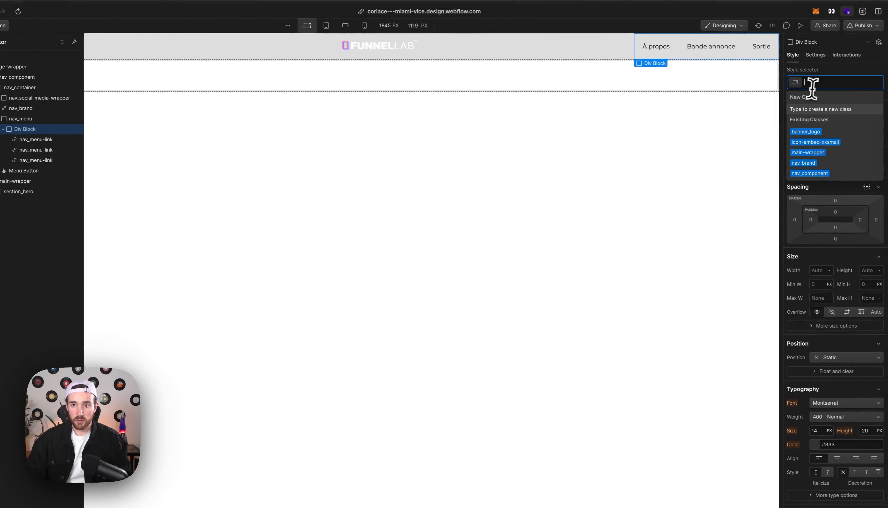
pyautogui.write('a')
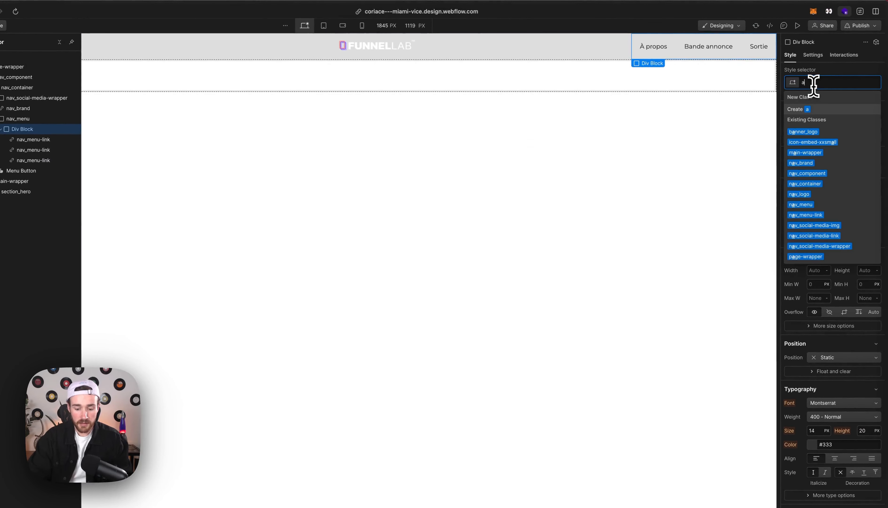
pyautogui.press('BackSpace')
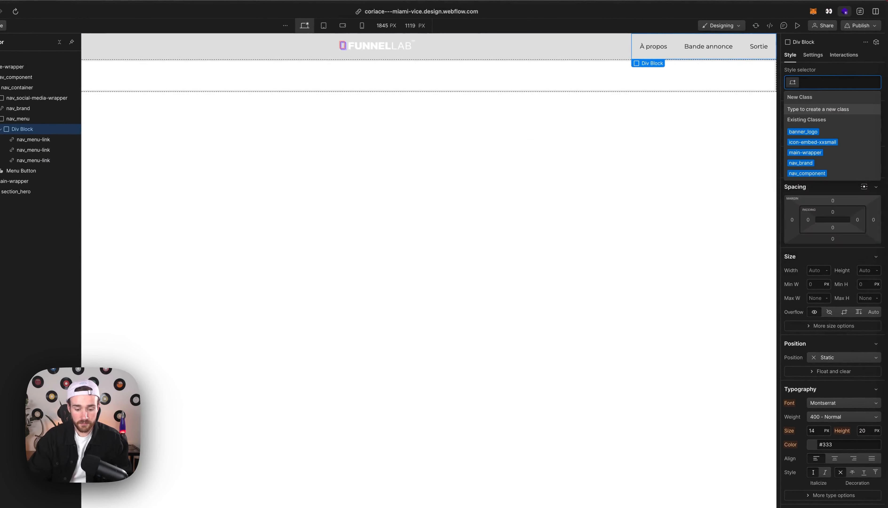
pyautogui.write('nav_m')
pyautogui.write('enu-conta')
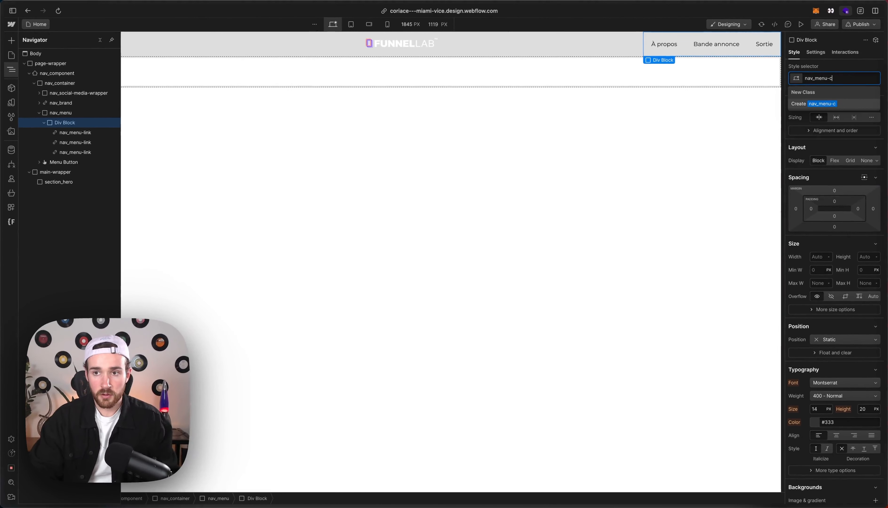
pyautogui.write('iner')
pyautogui.press('Return')
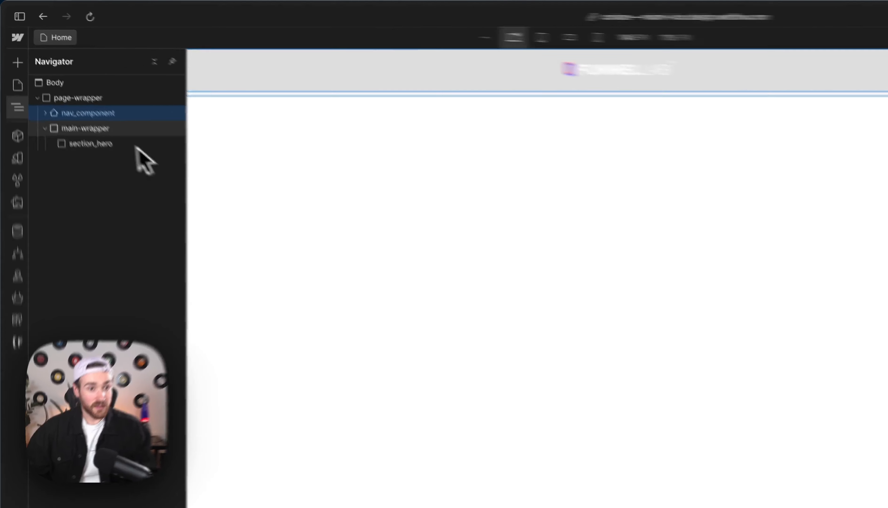
# - Switch to the GTA VI reference site to examine its navbar and hero section
pyautogui.click(70, 84)
pyautogui.click(138, 182)
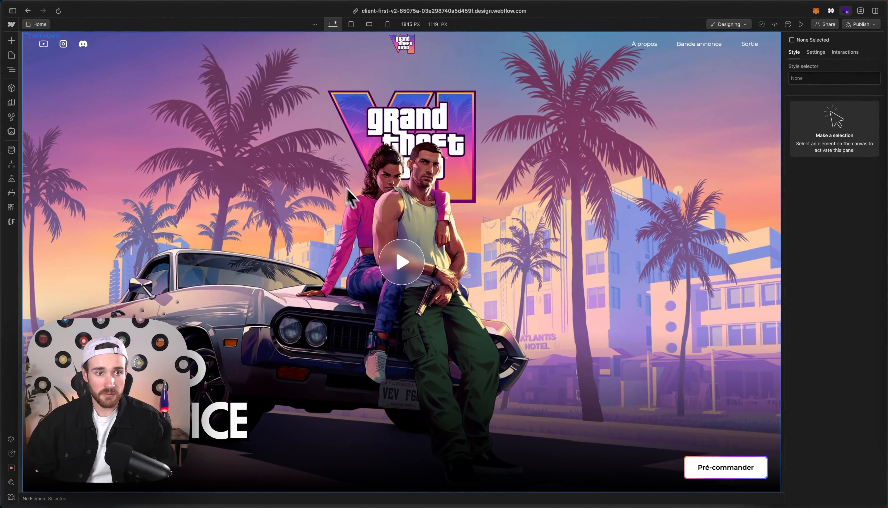
# - Switch back to the CORIACE - MIAMI VICE site and set section_hero's minimum height to 100vh
pyautogui.moveTo(19, 88)
pyautogui.click(58, 131)
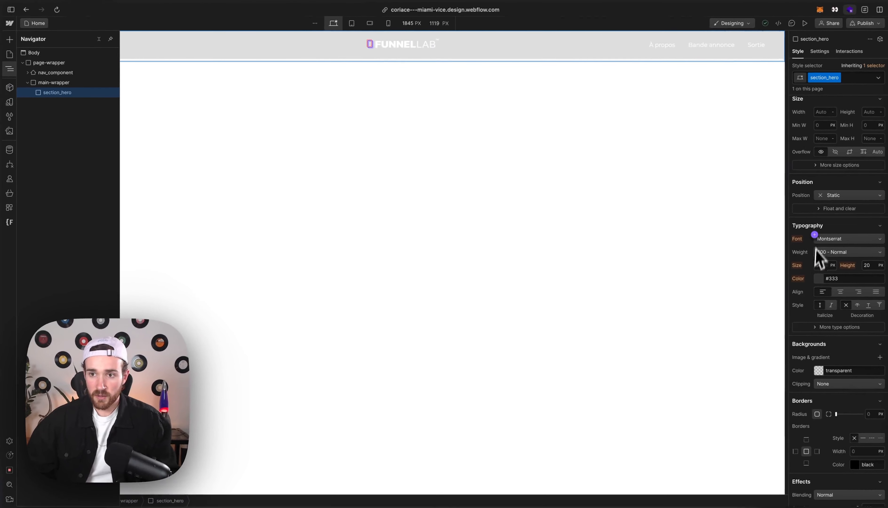
pyautogui.scroll(4, 833, 210)
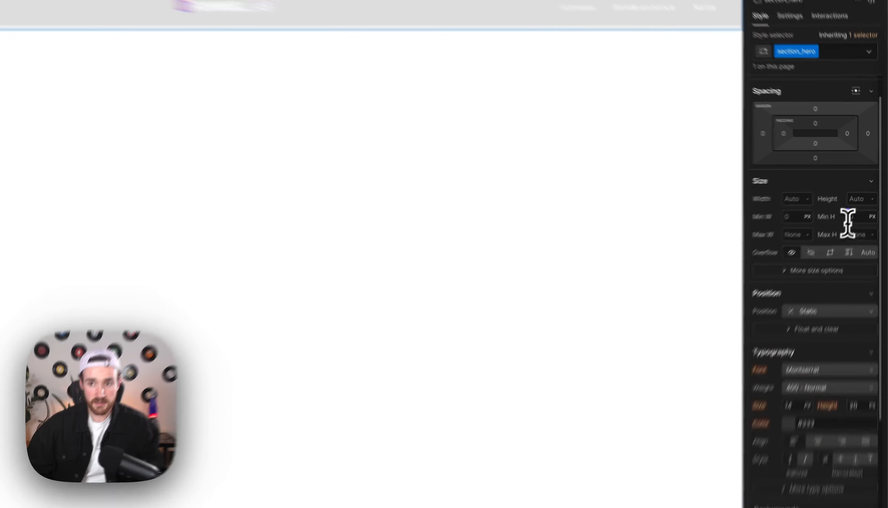
pyautogui.click(865, 199)
pyautogui.write('10')
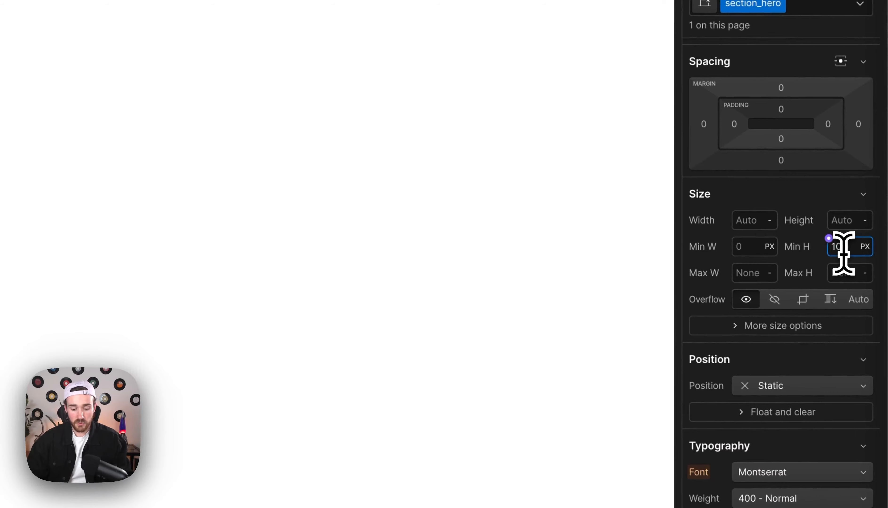
pyautogui.write('0vh')
pyautogui.press('Return')
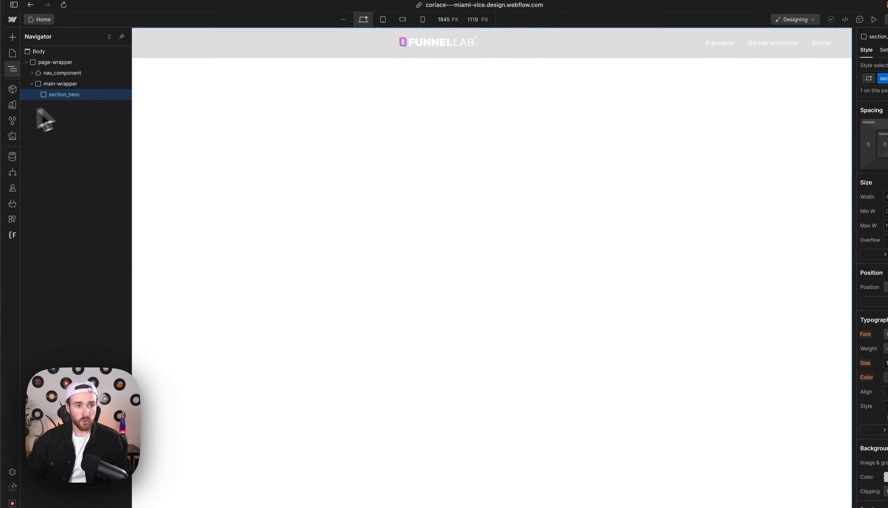
# - Examine section_hero on the GTA VI reference site and return to the CORIACE - MIAMI VICE site
pyautogui.moveTo(26, 108)
pyautogui.click(31, 56)
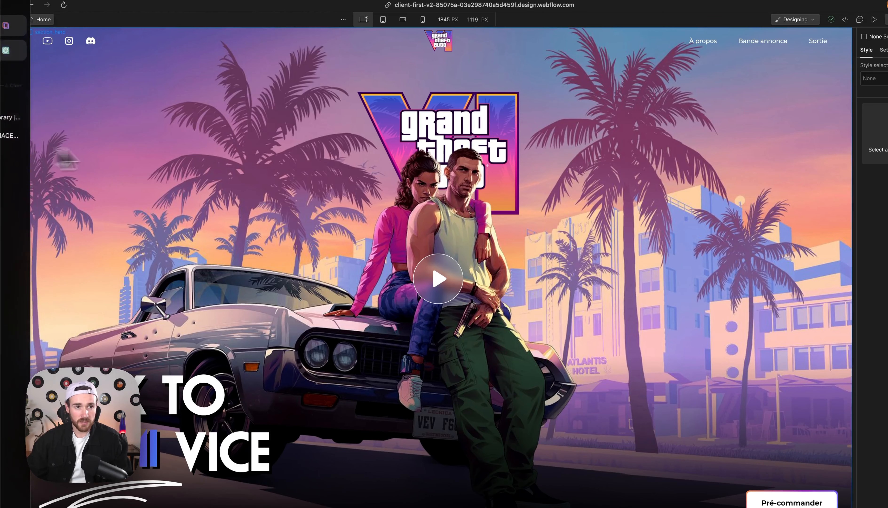
pyautogui.click(60, 109)
pyautogui.moveTo(5, 109)
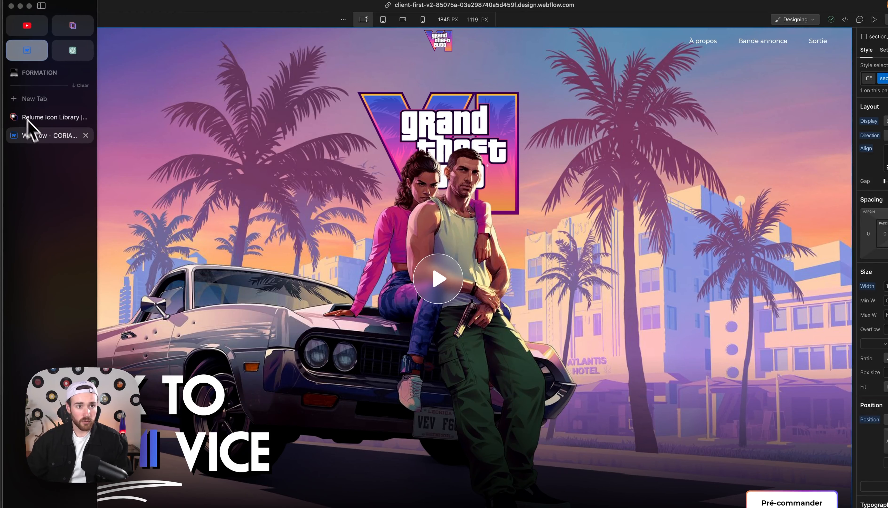
pyautogui.click(45, 145)
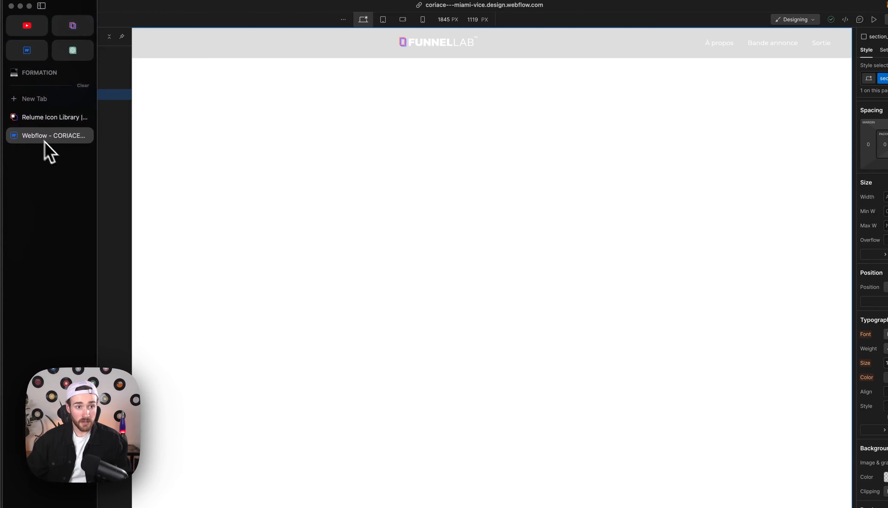
# - Upload the GTA VI artwork JPEG and use it as section_hero's background image with tiling turned off
pyautogui.scroll(-5, 872, 319)
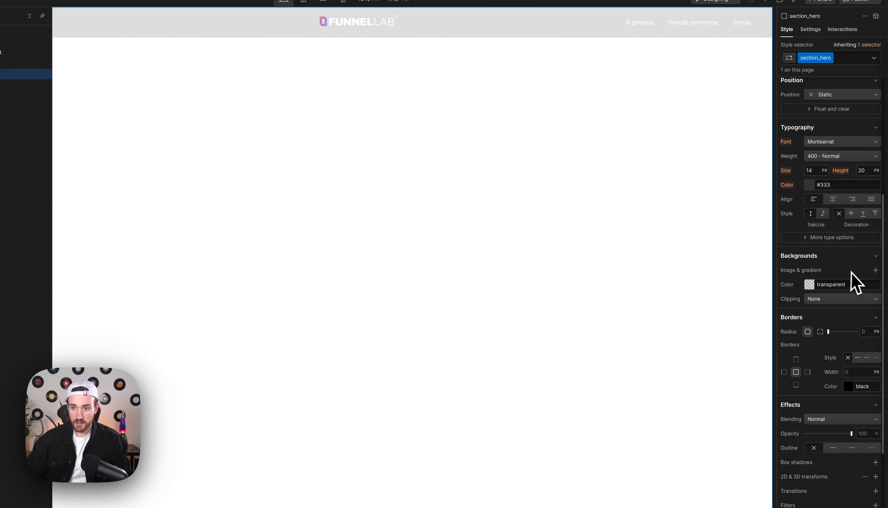
pyautogui.click(875, 270)
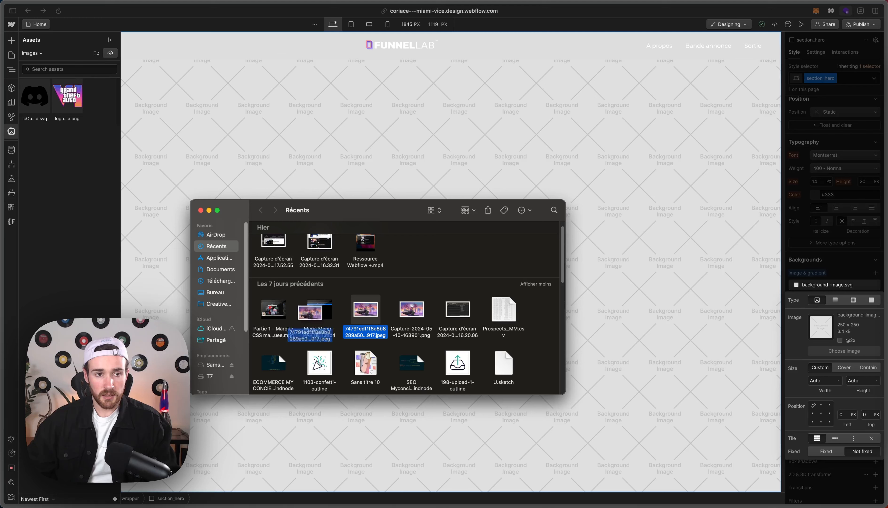
pyautogui.moveTo(365, 310); pyautogui.dragTo(70, 224)
pyautogui.click(35, 96)
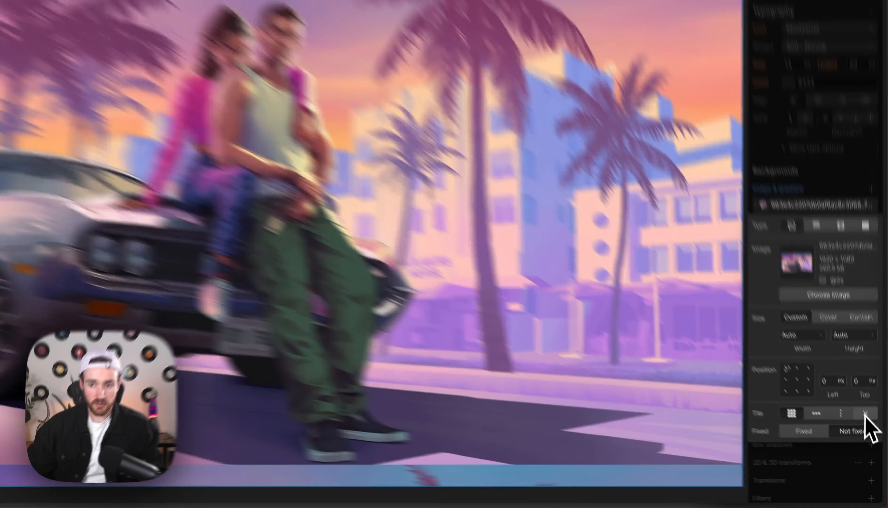
pyautogui.click(872, 438)
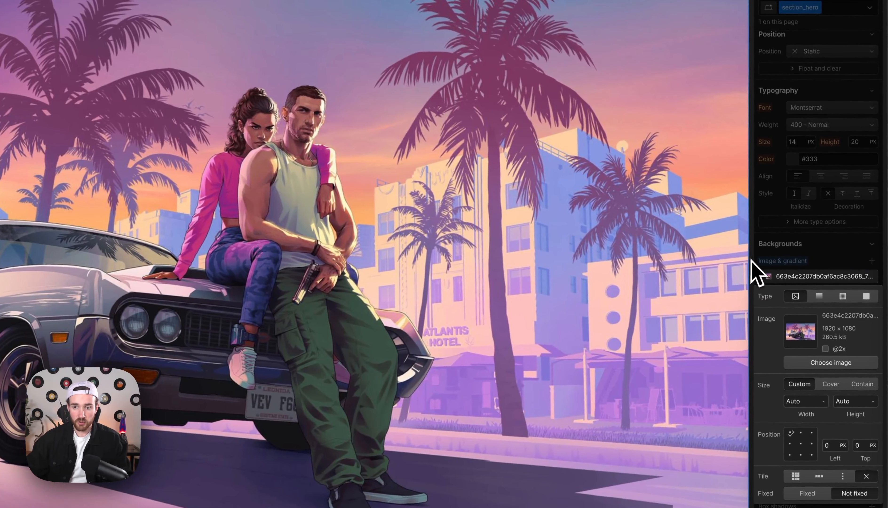
pyautogui.click(752, 261)
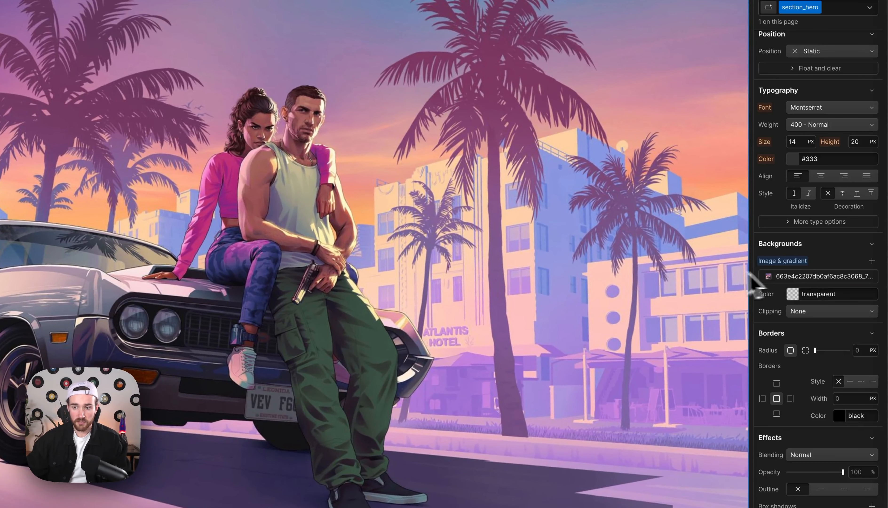
# - Set section_hero's background image to Cover with a centered position and test how it scales by resizing the canvas
pyautogui.moveTo(751, 273); pyautogui.dragTo(659, 278)
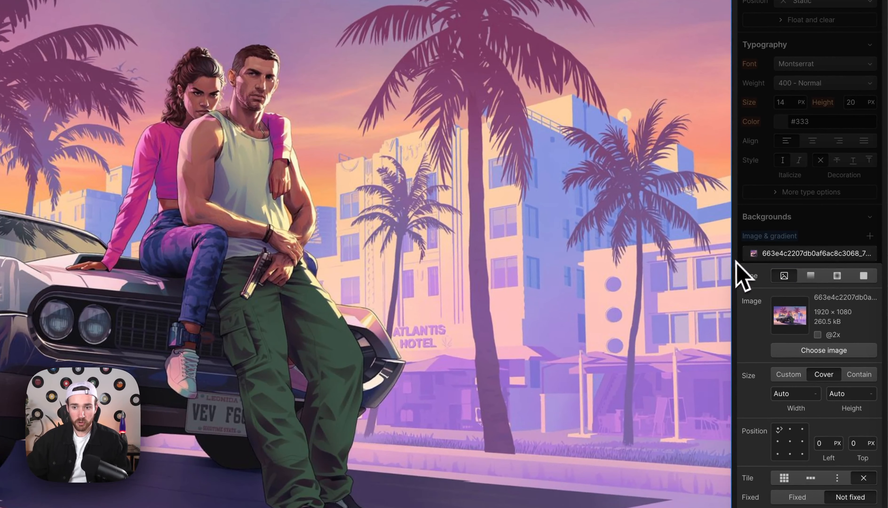
pyautogui.click(740, 260)
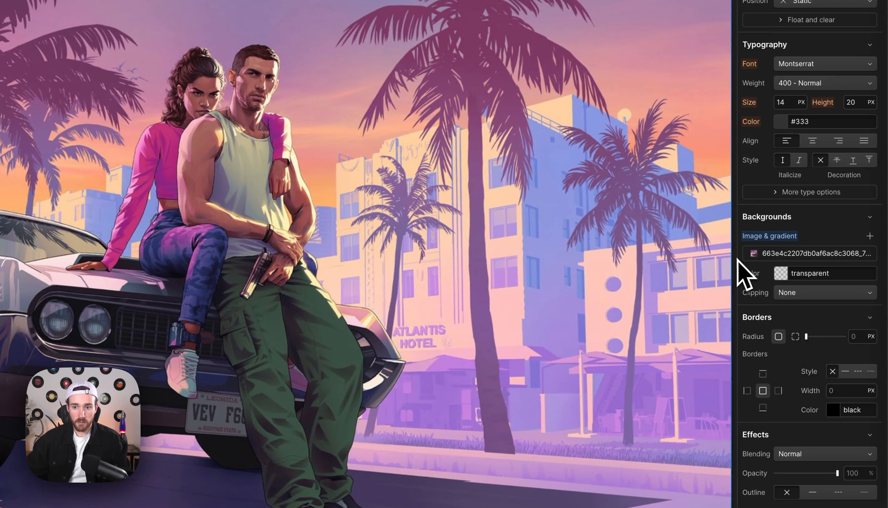
pyautogui.moveTo(735, 258)
pyautogui.mouseDown()
pyautogui.moveTo(620, 260)
pyautogui.moveTo(732, 261)
pyautogui.mouseUp()
pyautogui.click(817, 254)
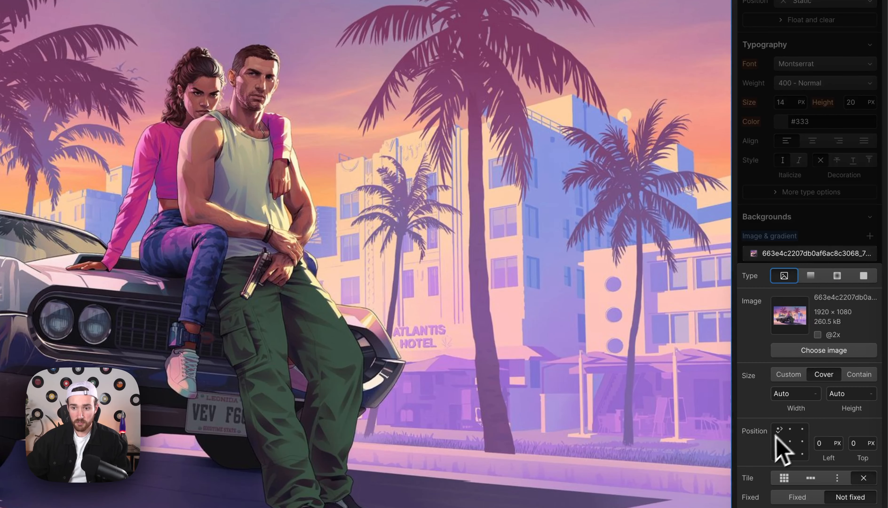
pyautogui.click(789, 443)
pyautogui.click(766, 237)
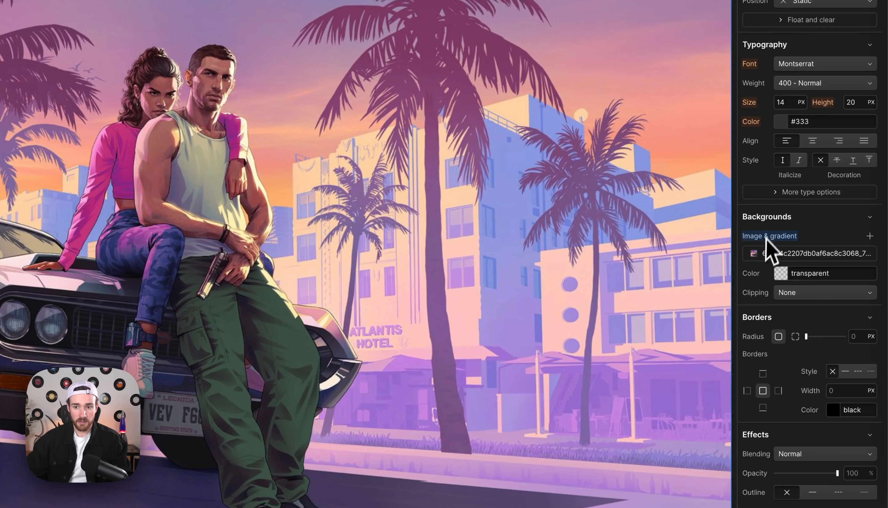
pyautogui.moveTo(734, 227); pyautogui.dragTo(671, 227)
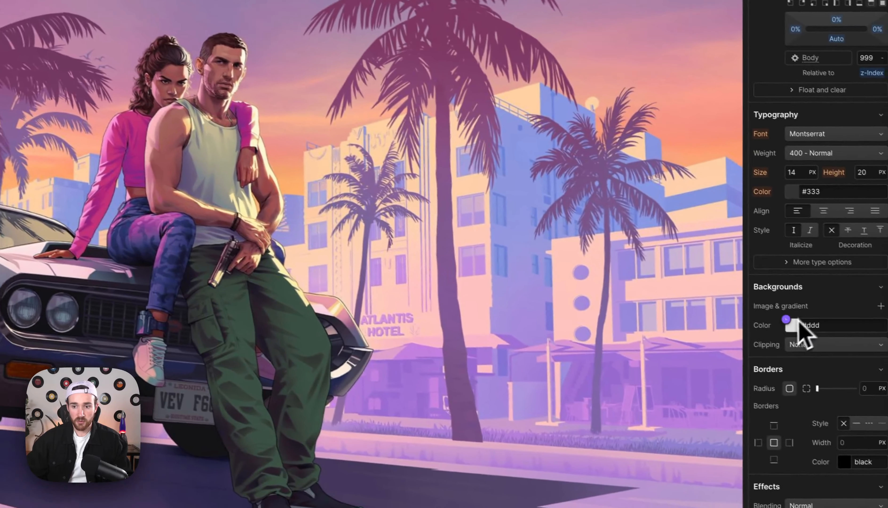
# - Make the navbar's #ddd background fully transparent by setting its alpha to 0
pyautogui.click(782, 322)
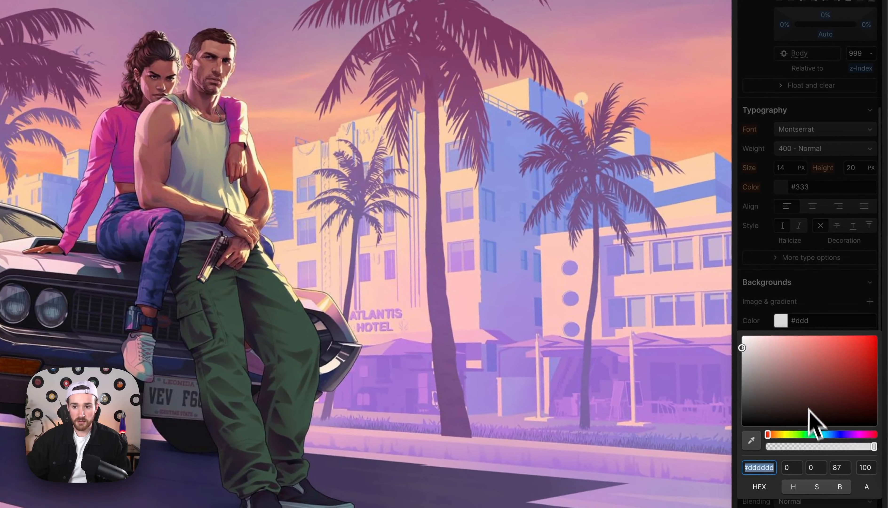
pyautogui.moveTo(821, 446); pyautogui.dragTo(674, 452)
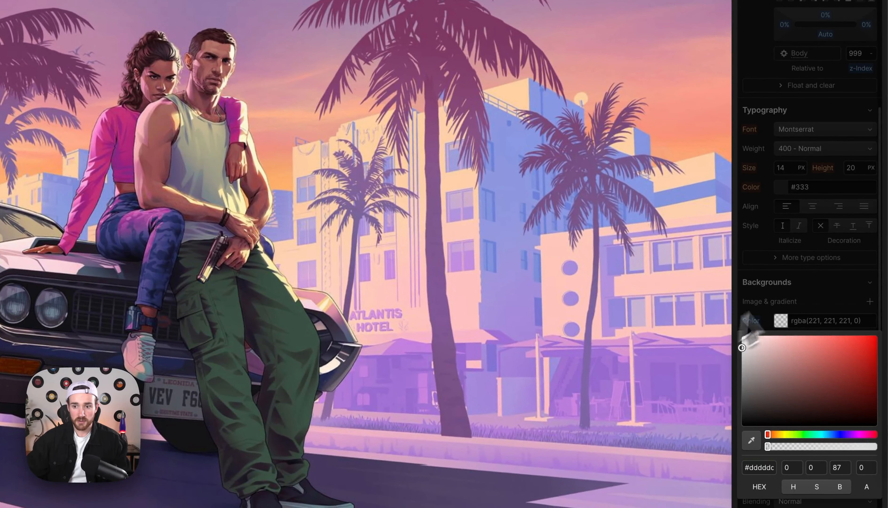
pyautogui.click(808, 267)
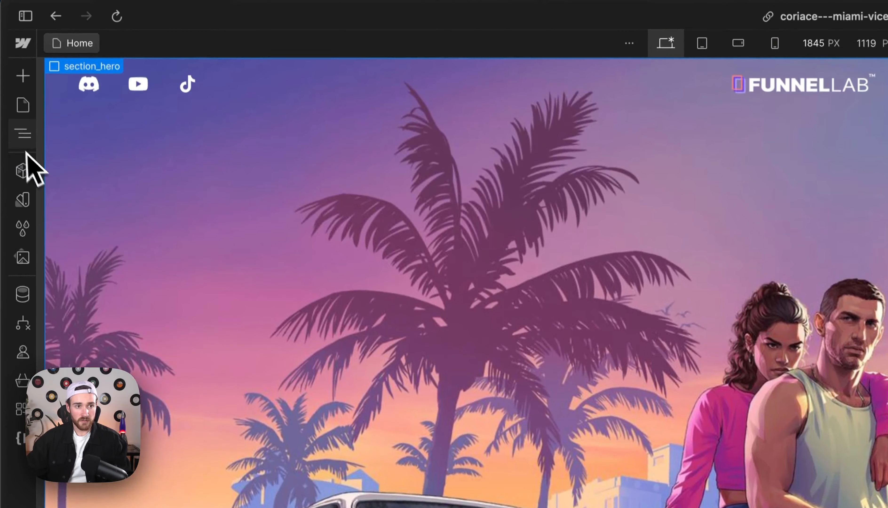
# - Add a Div Block inside section_hero
pyautogui.click(24, 139)
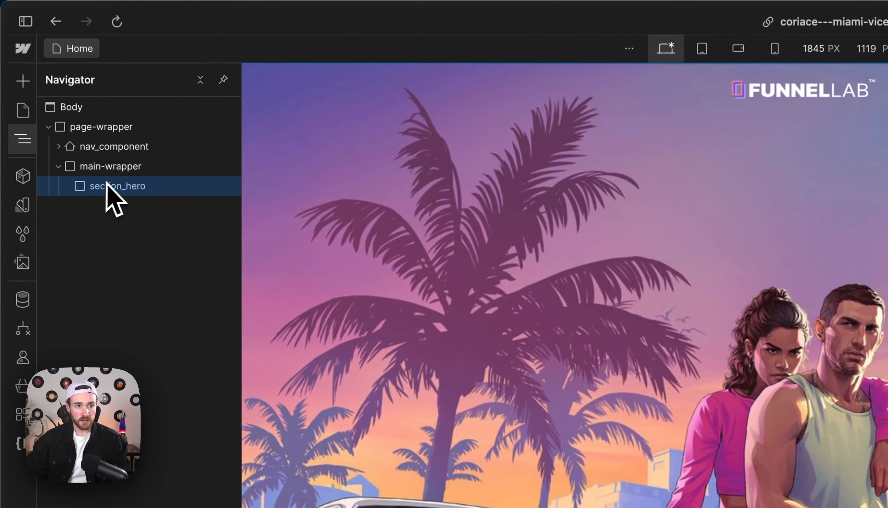
pyautogui.press('super+e')
pyautogui.write('d')
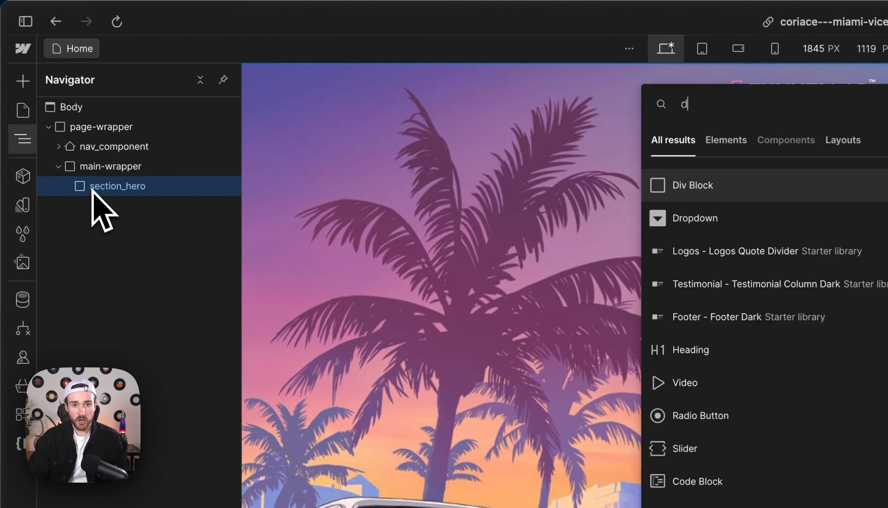
pyautogui.write('iv')
pyautogui.press('Return')
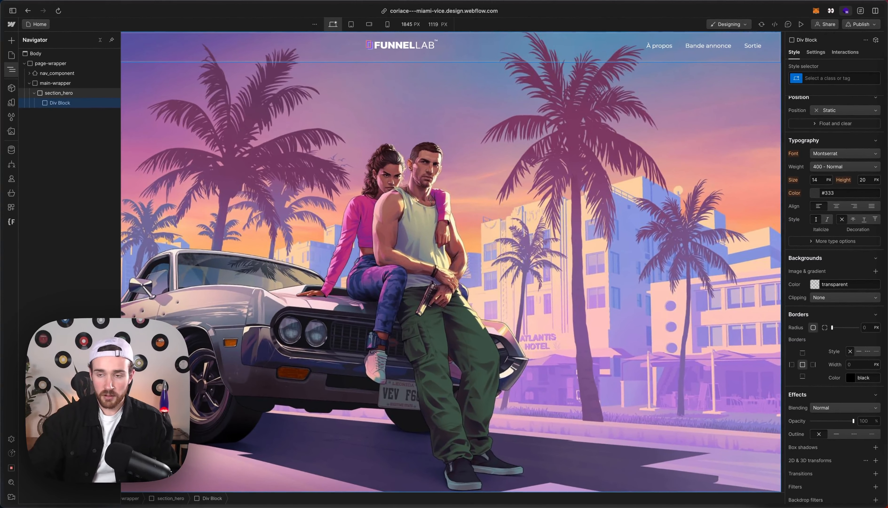
# - Give the div block in section_hero the new class "hero_content-wrapper"
pyautogui.press('super+Return')
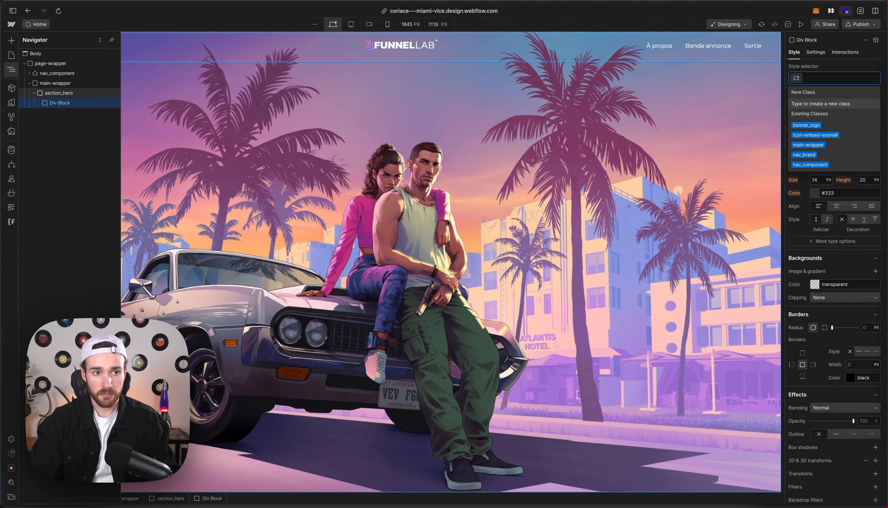
pyautogui.write('hero')
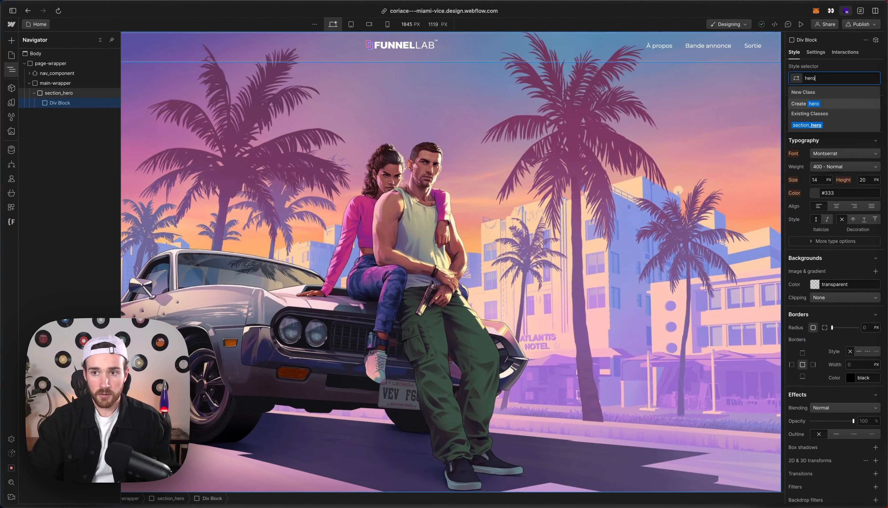
pyautogui.write('_content-wrappe')
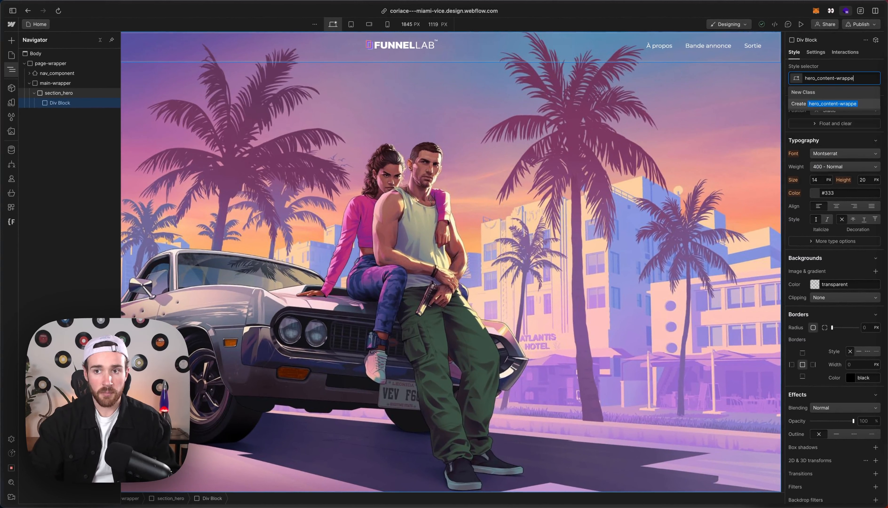
pyautogui.write('r')
pyautogui.press('Return')
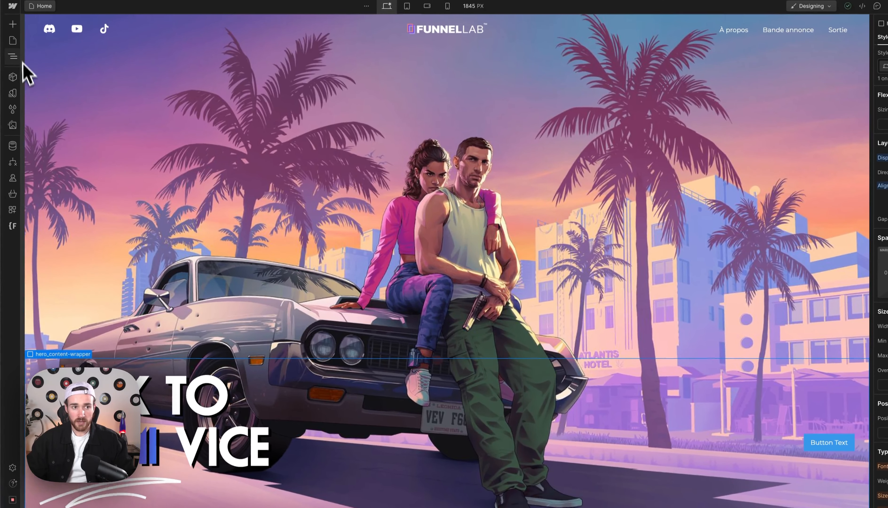
# - Add a linear gradient as the background of hero_content-wrapper
pyautogui.click(13, 33)
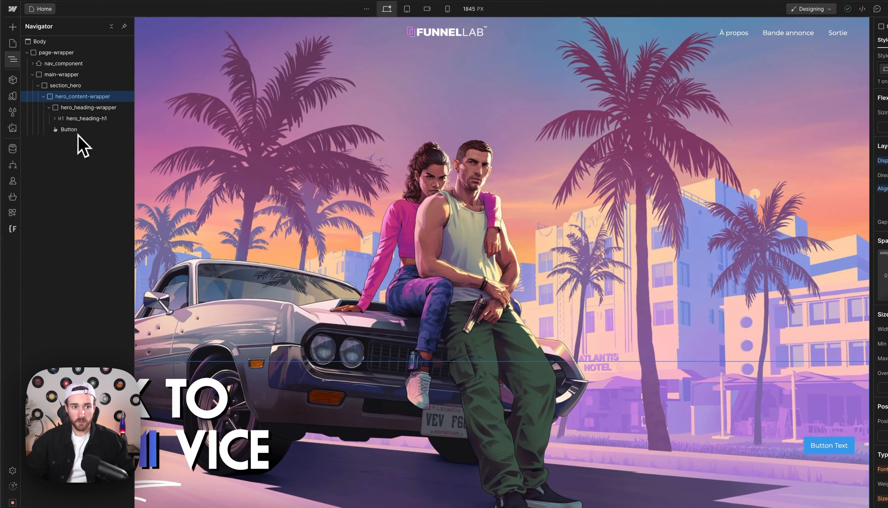
pyautogui.click(50, 107)
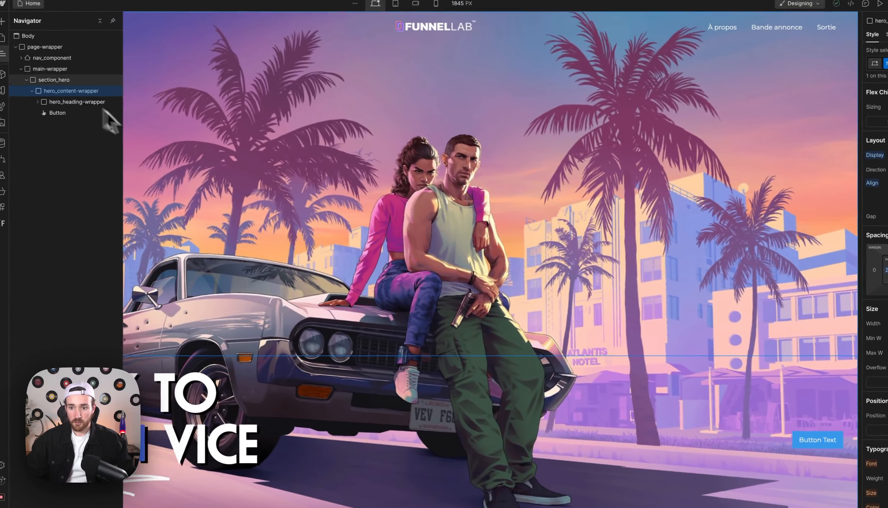
pyautogui.scroll(-10, 811, 416)
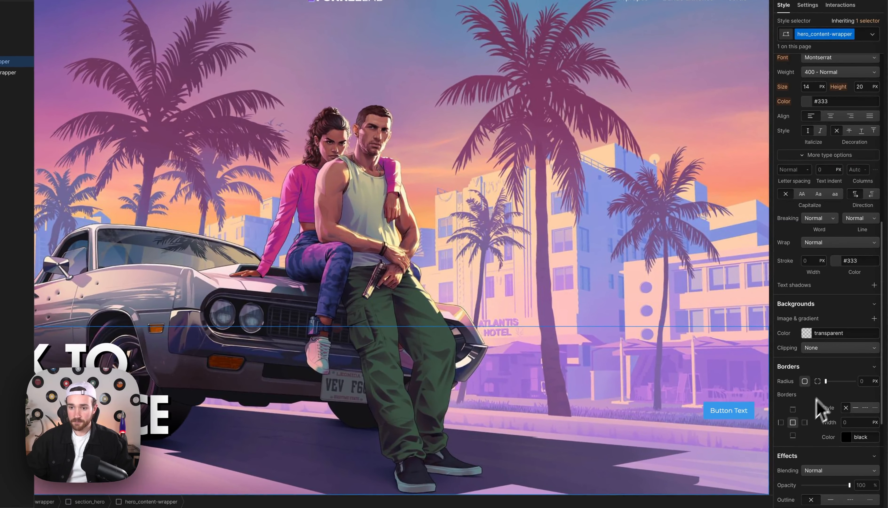
pyautogui.click(874, 305)
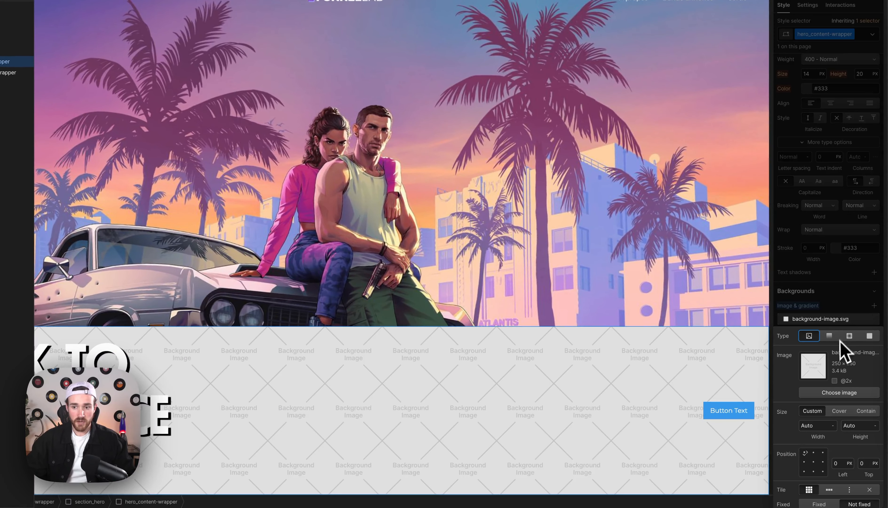
pyautogui.click(829, 336)
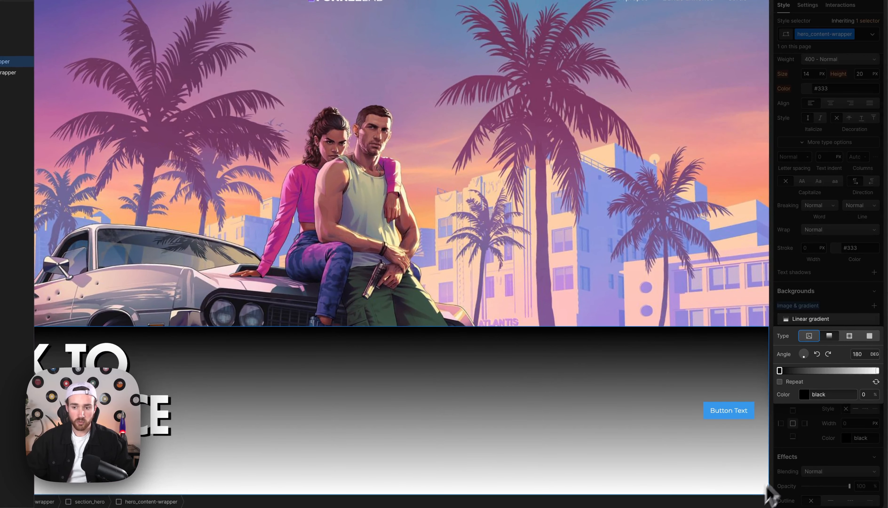
# - Set the 180-degree gradient to run from fully transparent black at the start stop to solid black at the end stop
pyautogui.click(802, 395)
pyautogui.moveTo(819, 355); pyautogui.dragTo(764, 355)
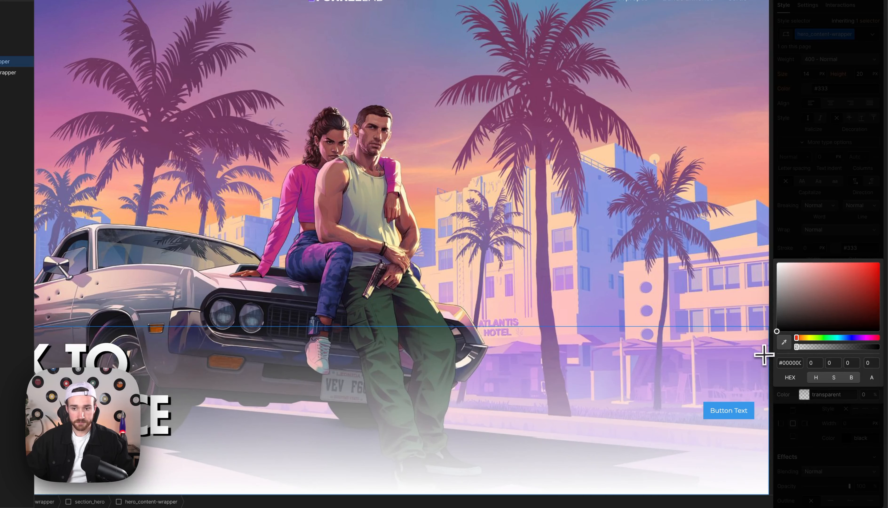
pyautogui.click(823, 244)
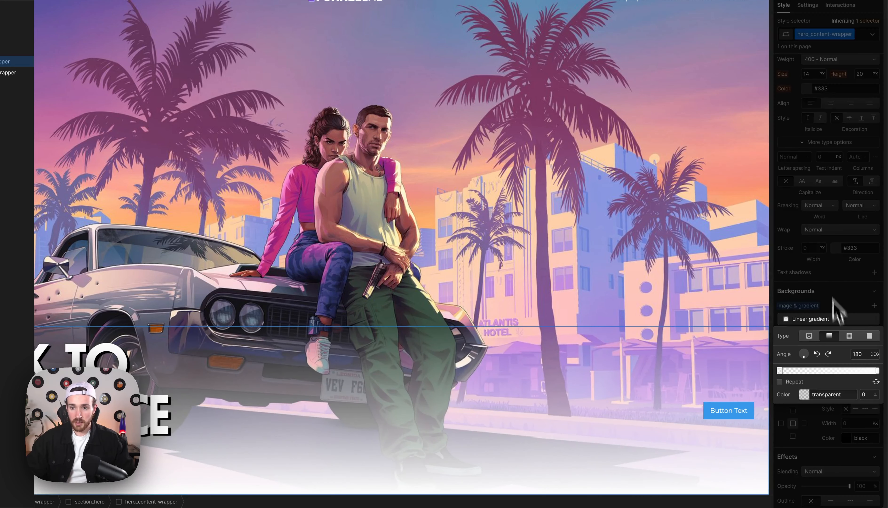
pyautogui.click(806, 399)
pyautogui.moveTo(813, 293); pyautogui.dragTo(748, 363)
pyautogui.click(811, 229)
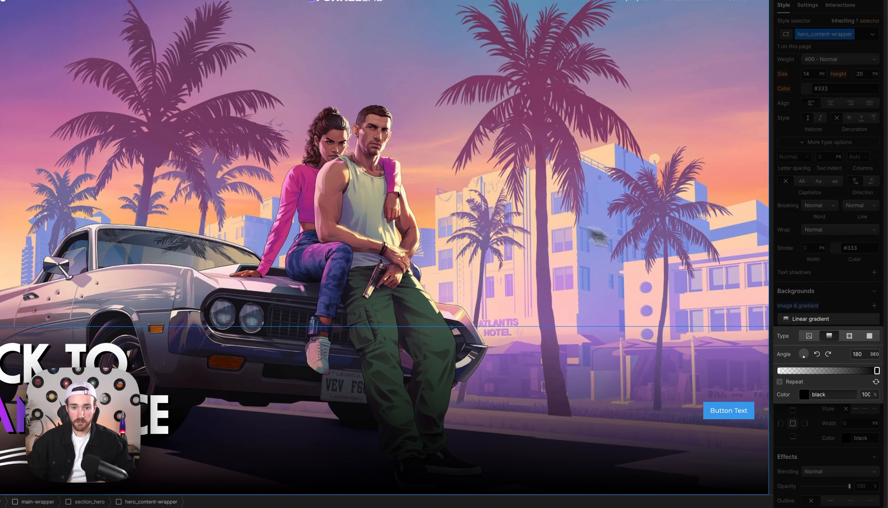
# - Align the contents of hero_content-wrapper to the bottom, keeping the space-between distribution
pyautogui.click(515, 215)
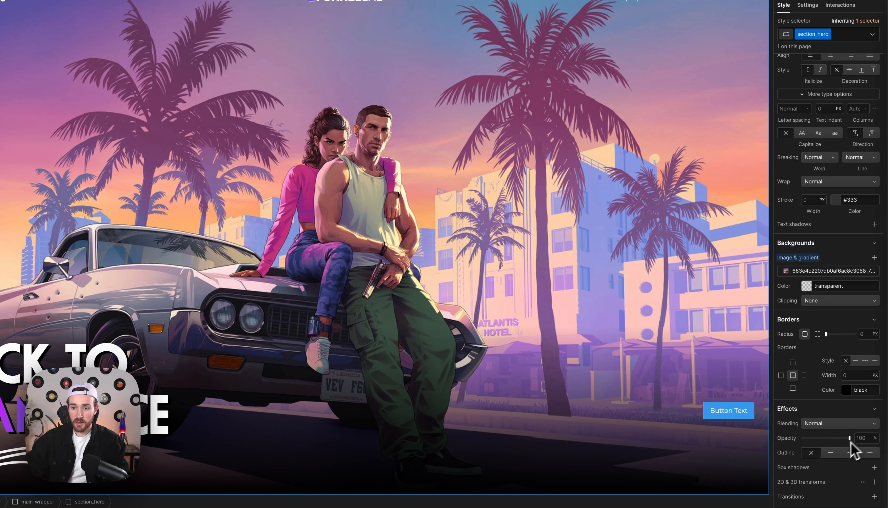
pyautogui.click(730, 415)
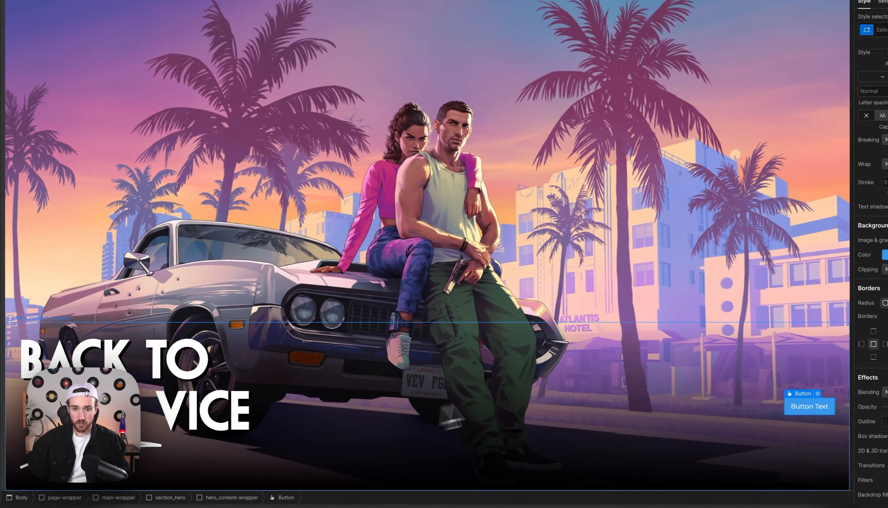
pyautogui.click(53, 326)
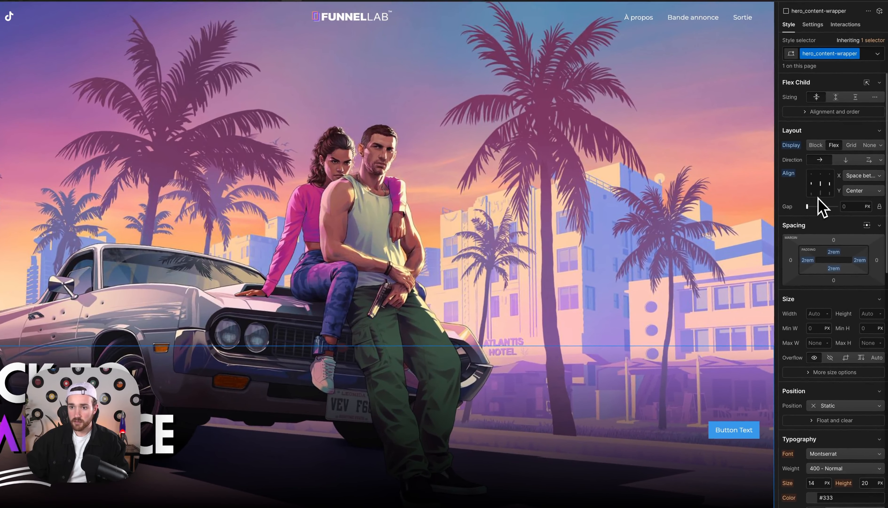
pyautogui.click(819, 194)
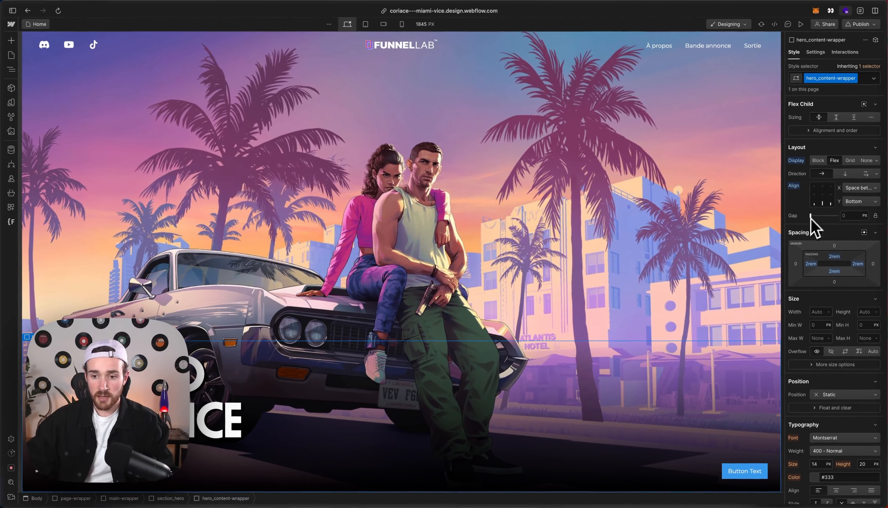
# - Give the hero section's button the new class "button"
pyautogui.click(738, 471)
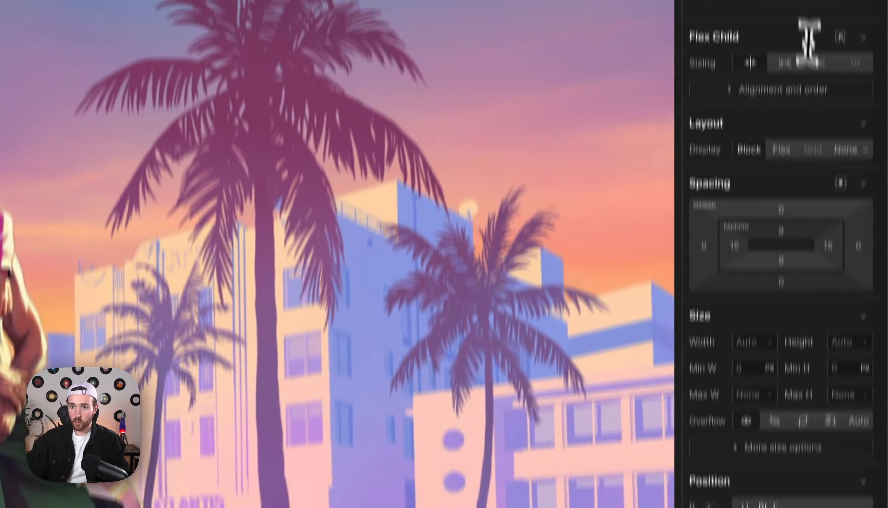
pyautogui.click(765, 133)
pyautogui.write('button')
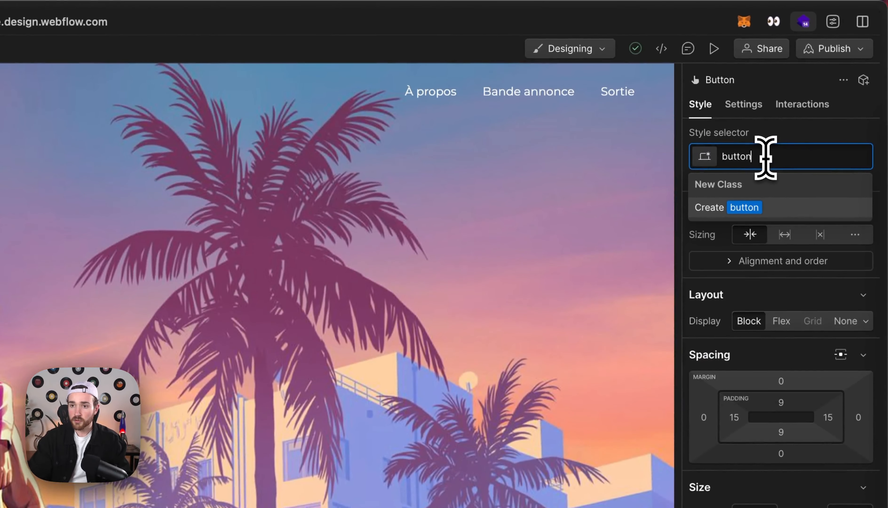
pyautogui.press('Return')
# - Set the button's padding to 1rem at the top and bottom and 2rem on the left and right
pyautogui.scroll(-2, 836, 201)
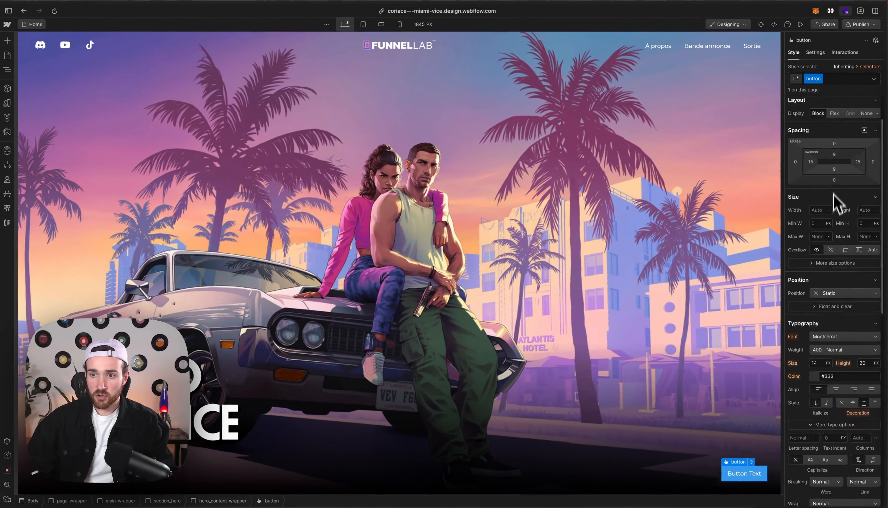
pyautogui.scroll(2, 851, 194)
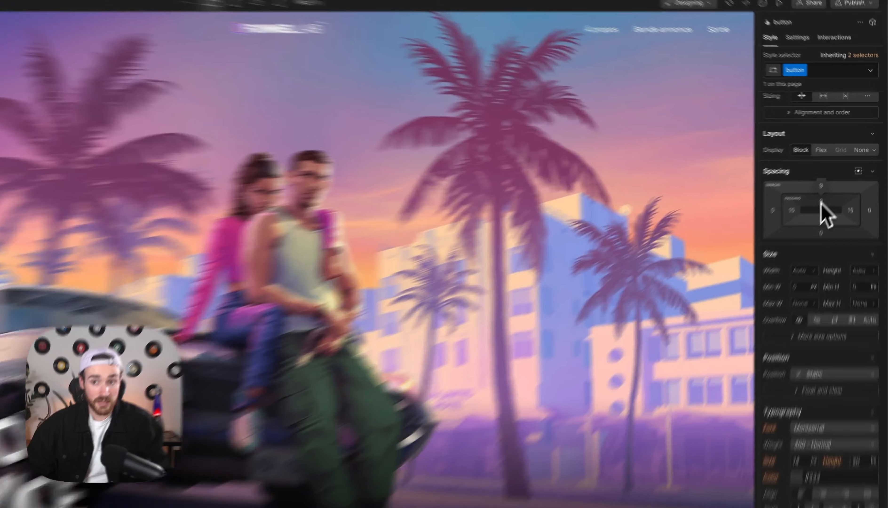
pyautogui.click(834, 184)
pyautogui.write('0,')
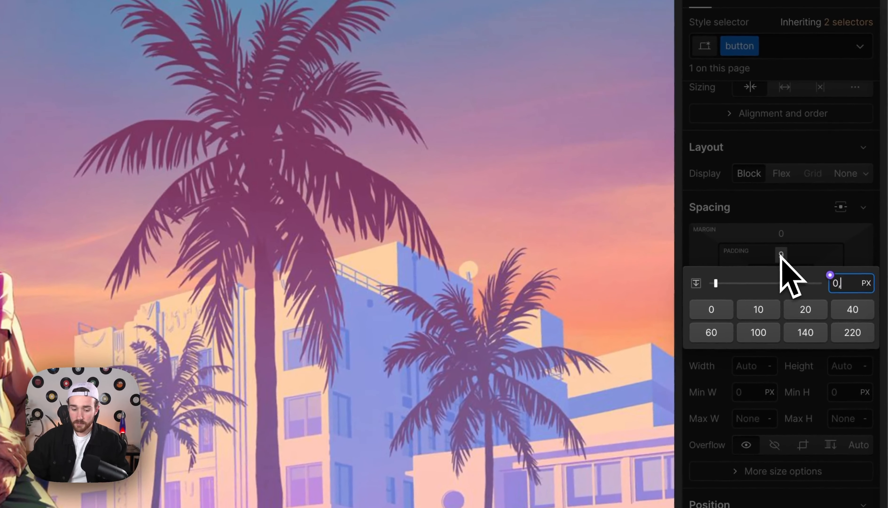
pyautogui.write('5re')
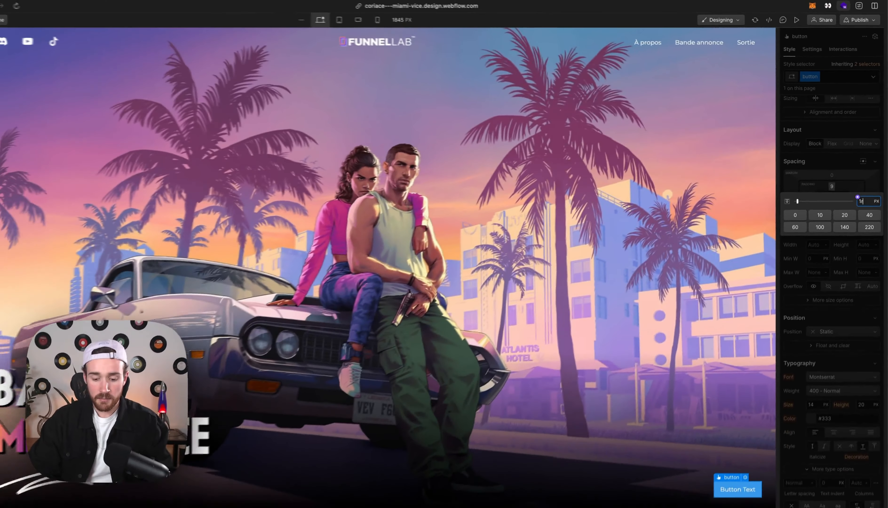
pyautogui.press('Escape')
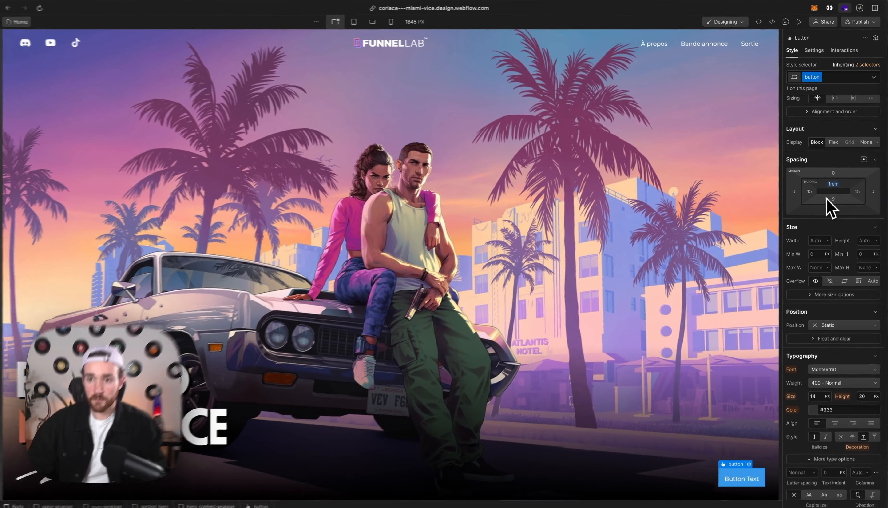
pyautogui.click(834, 198)
pyautogui.write('1rem')
pyautogui.press('Return')
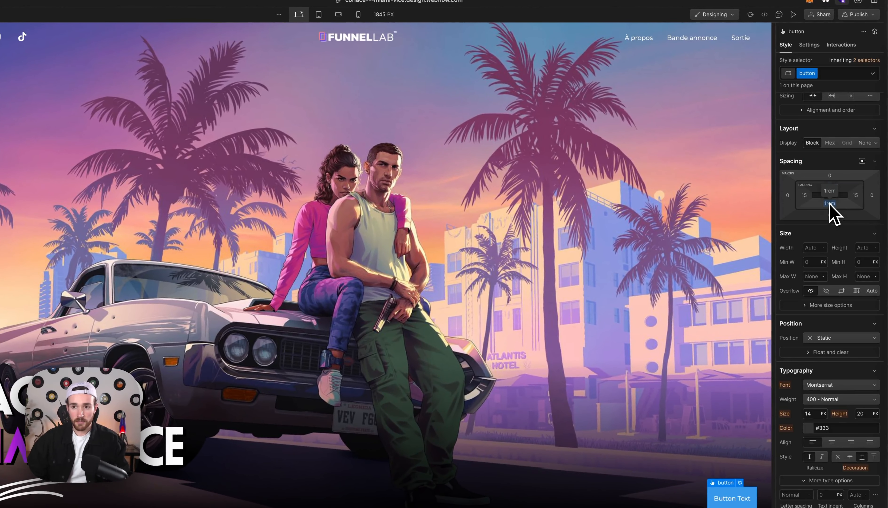
pyautogui.click(804, 195)
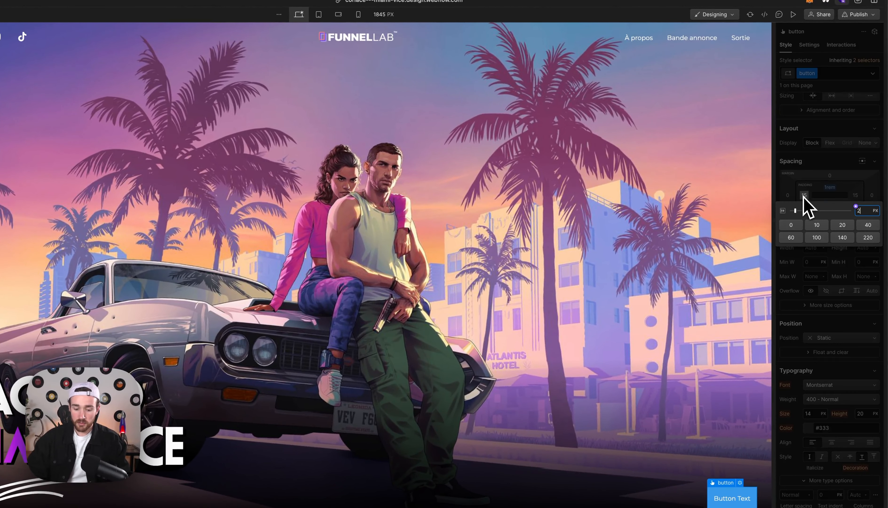
pyautogui.write('2')
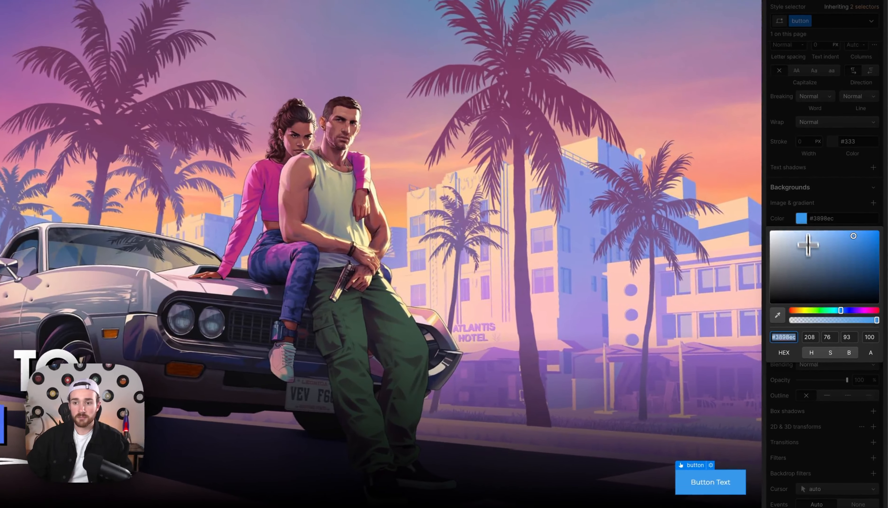
# - Give the button a white background and black text
pyautogui.click(774, 227)
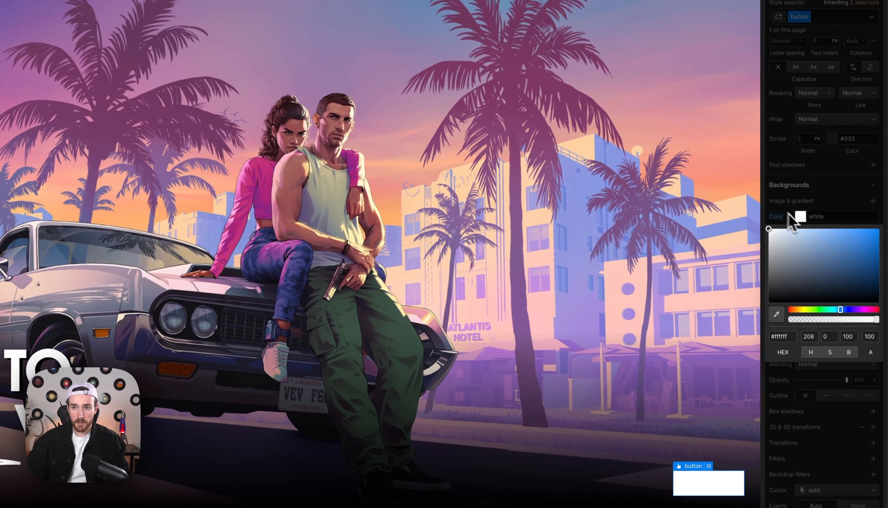
pyautogui.click(841, 168)
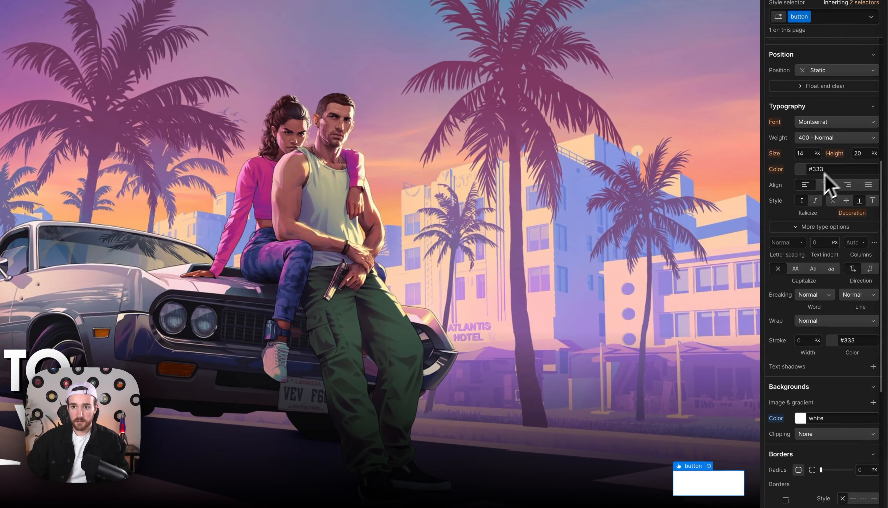
pyautogui.click(803, 173)
pyautogui.moveTo(809, 234); pyautogui.dragTo(772, 282)
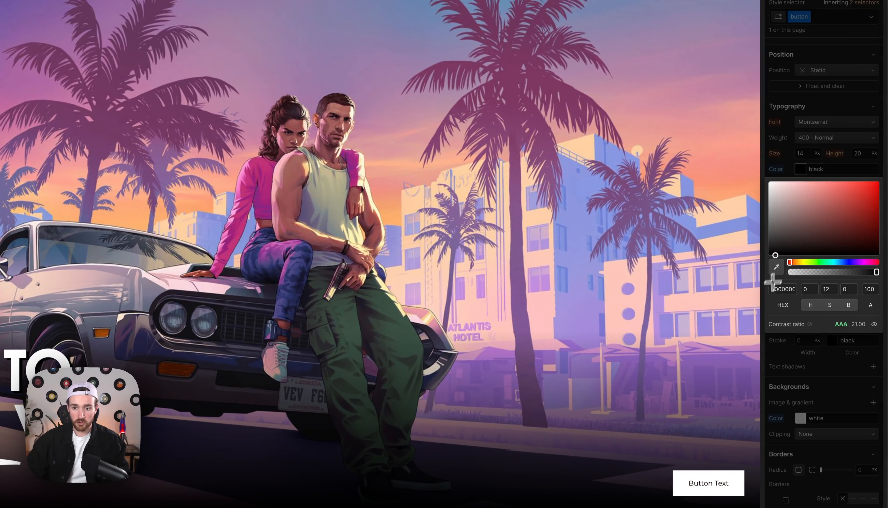
pyautogui.click(825, 141)
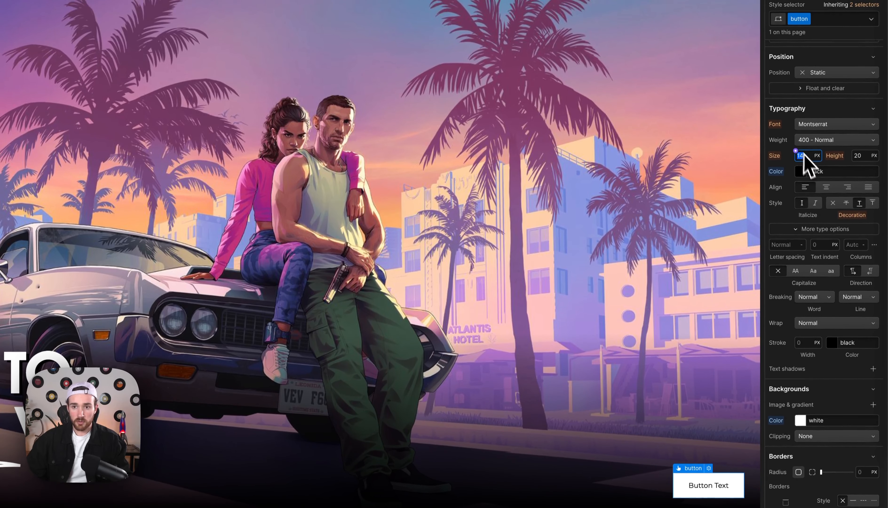
# - Set the button's font size to 1rem
pyautogui.click(806, 162)
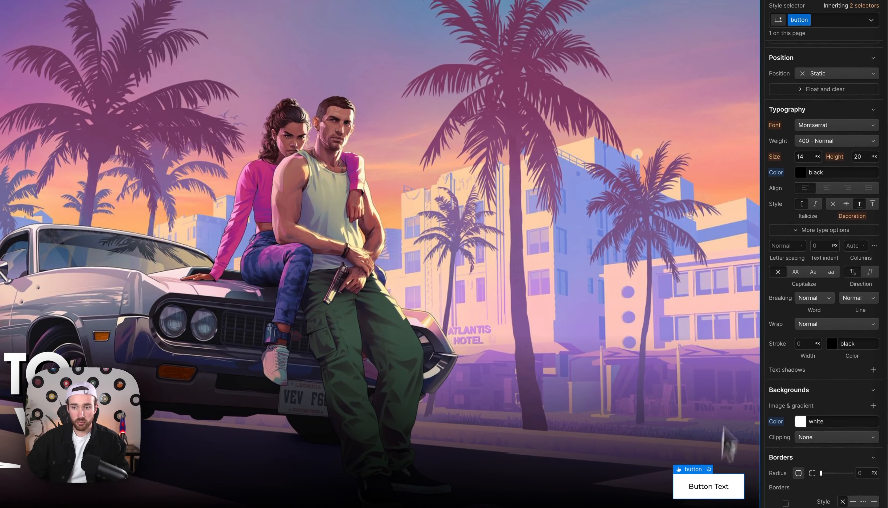
pyautogui.write('1rem')
pyautogui.press('Return')
# - Replace the button's label with "Pré-commander"
pyautogui.doubleClick(717, 485)
pyautogui.write('Pr')
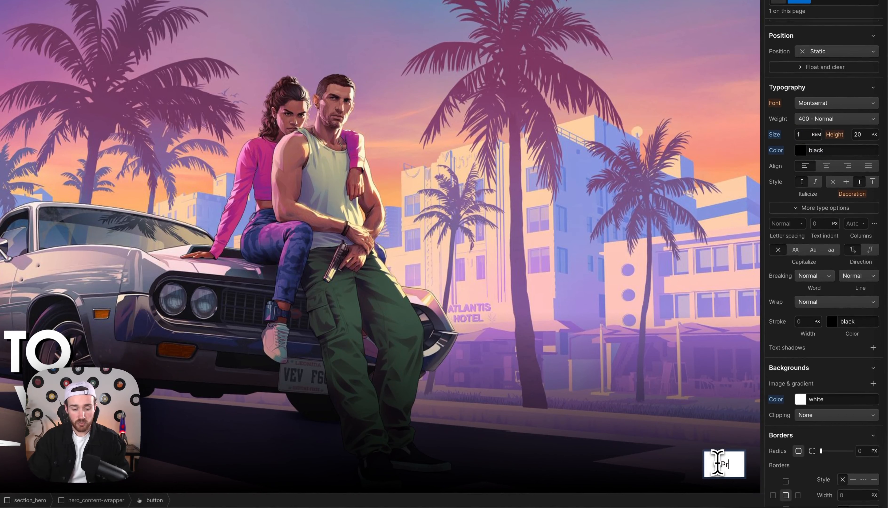
pyautogui.write('é-commander')
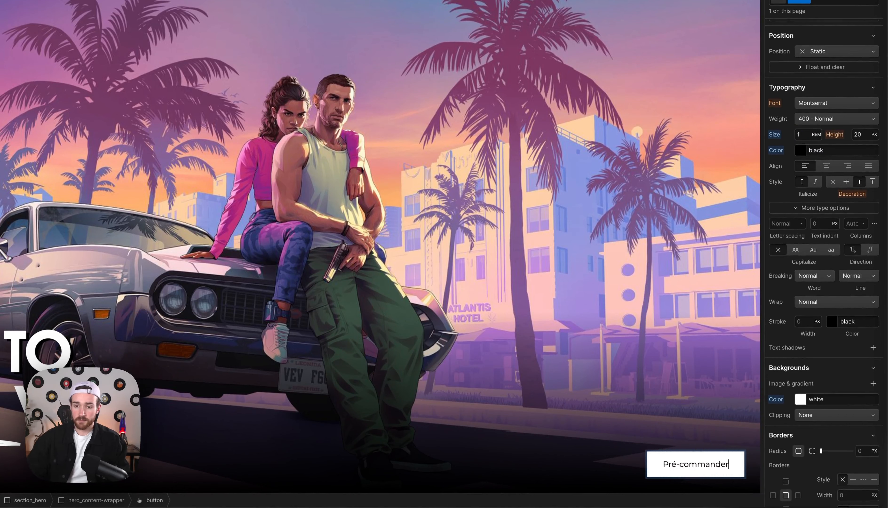
pyautogui.click(698, 457)
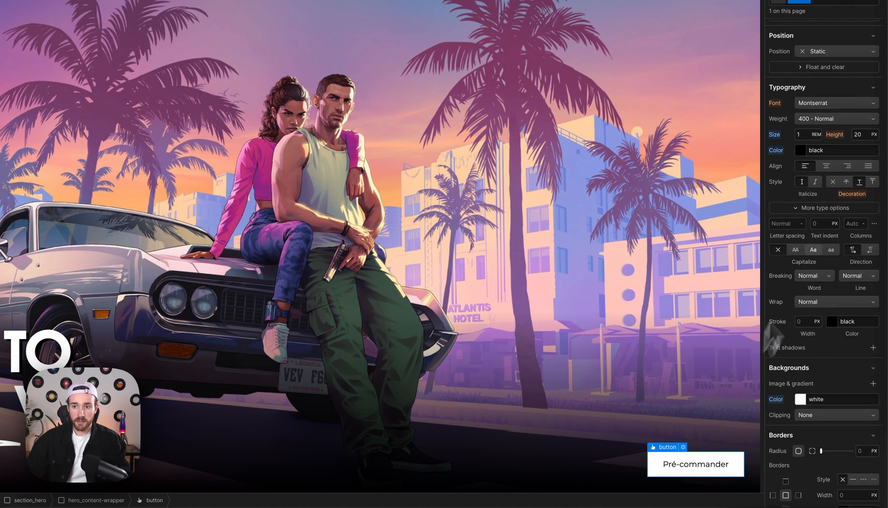
# - Round the button's corners with a border radius of 0.5rem
pyautogui.scroll(-5, 811, 264)
pyautogui.scroll(-1, 811, 261)
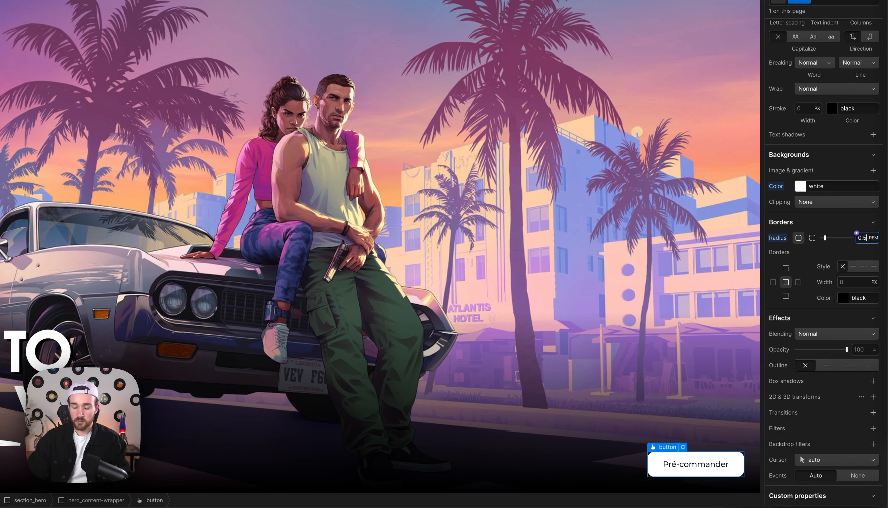
pyautogui.click(688, 294)
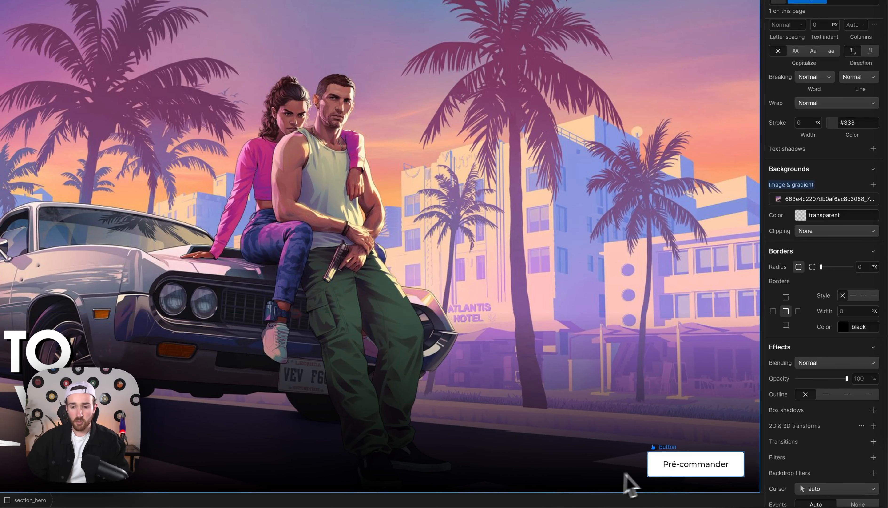
# - Set the font weight of the Pré-commander button to 500 - Medium
pyautogui.click(662, 472)
pyautogui.click(622, 394)
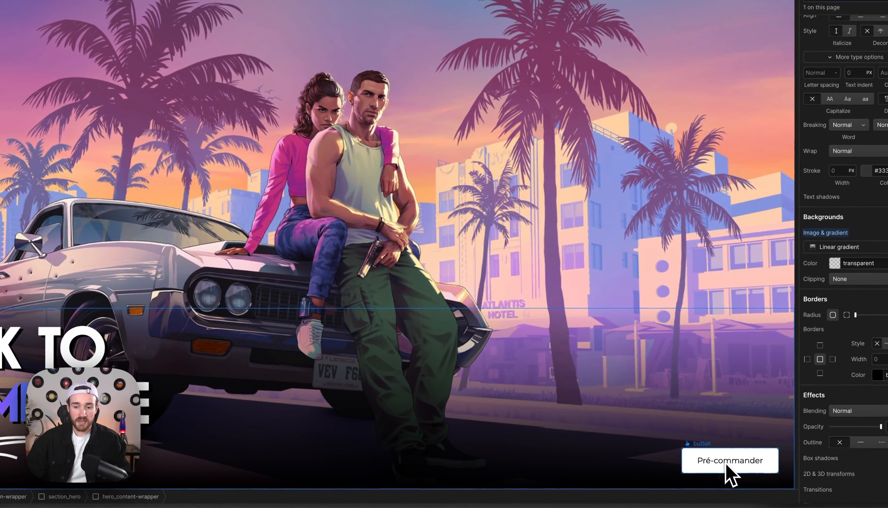
pyautogui.click(729, 464)
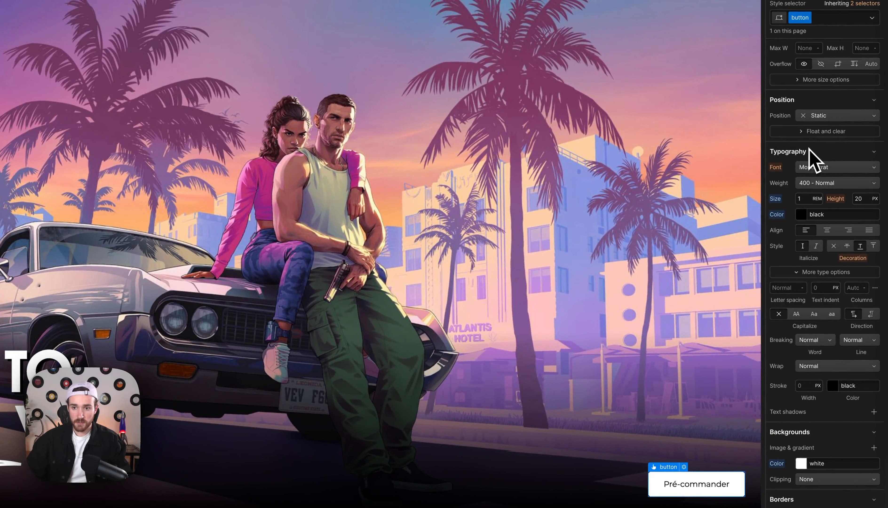
pyautogui.click(816, 184)
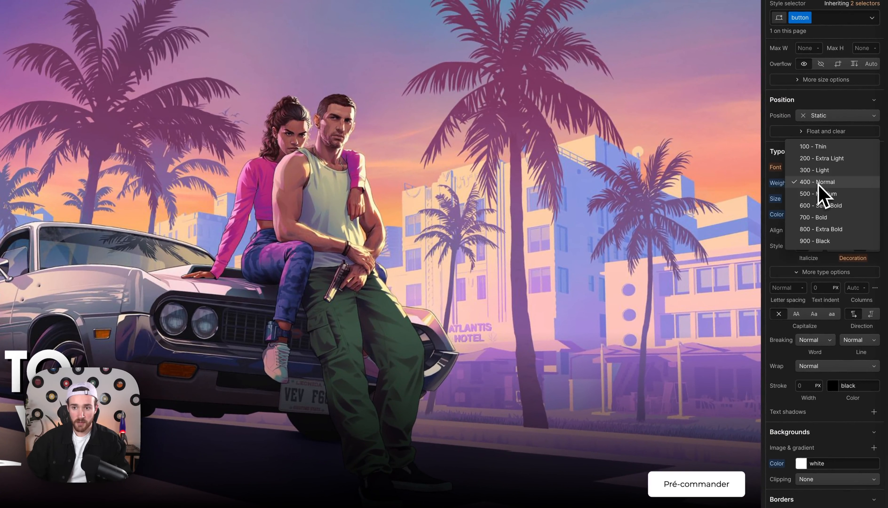
pyautogui.click(829, 194)
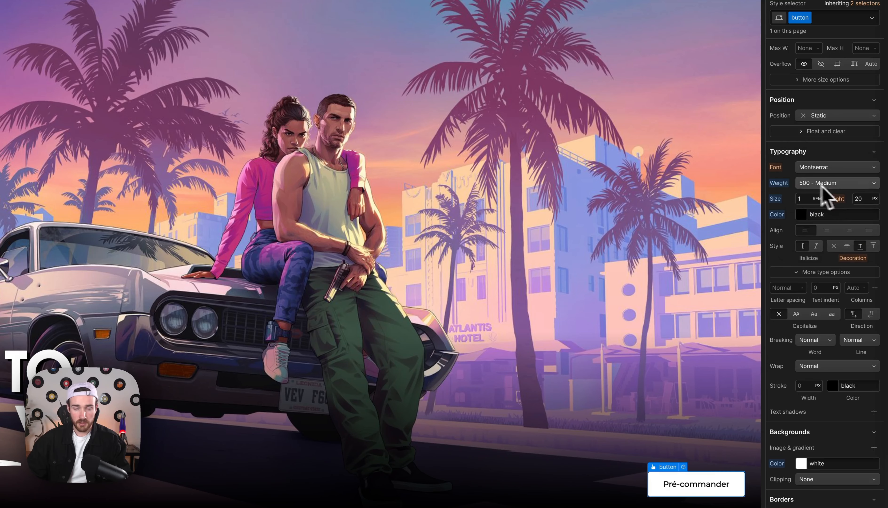
pyautogui.click(605, 193)
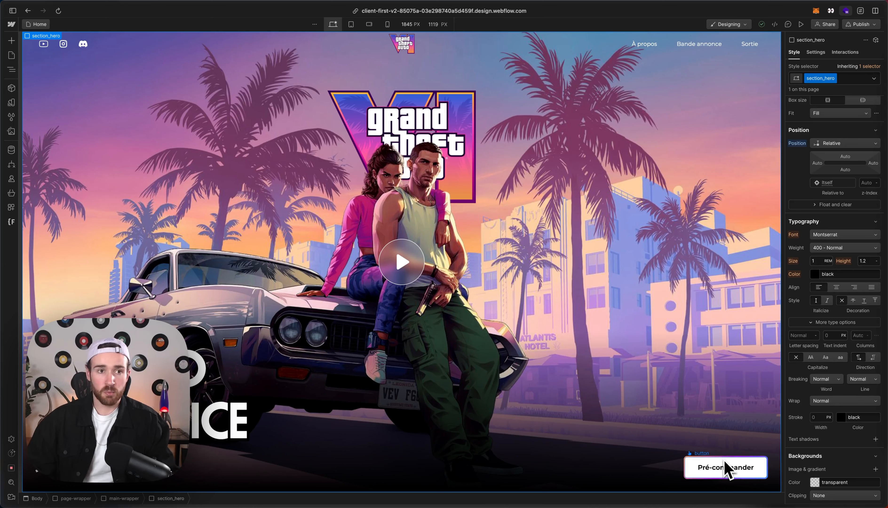
pyautogui.moveTo(24, 294)
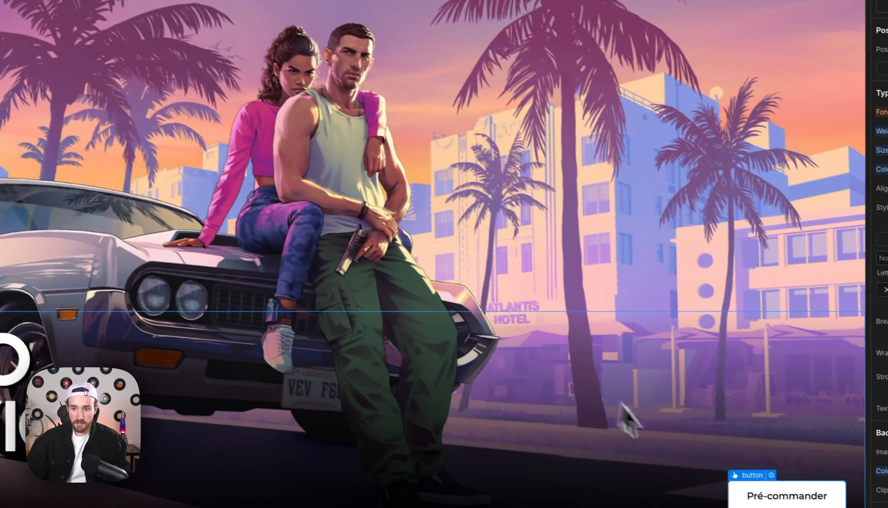
pyautogui.scroll(-10, 790, 281)
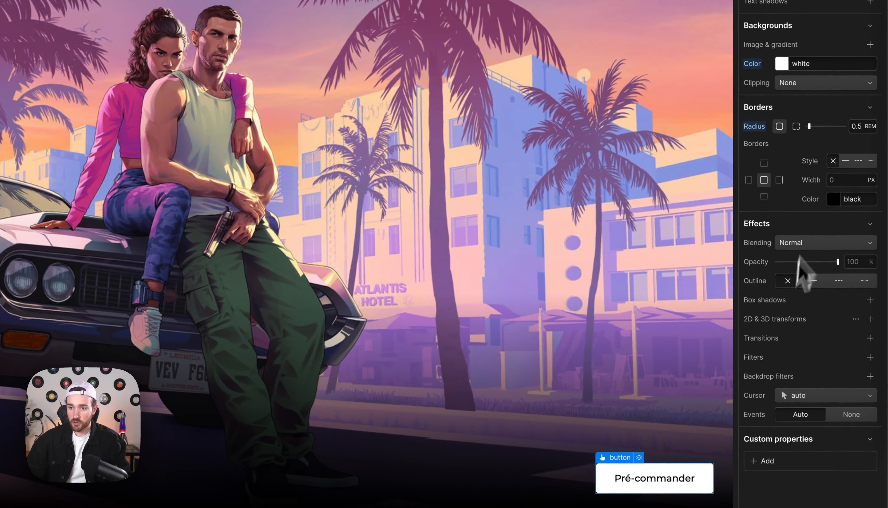
pyautogui.click(834, 204)
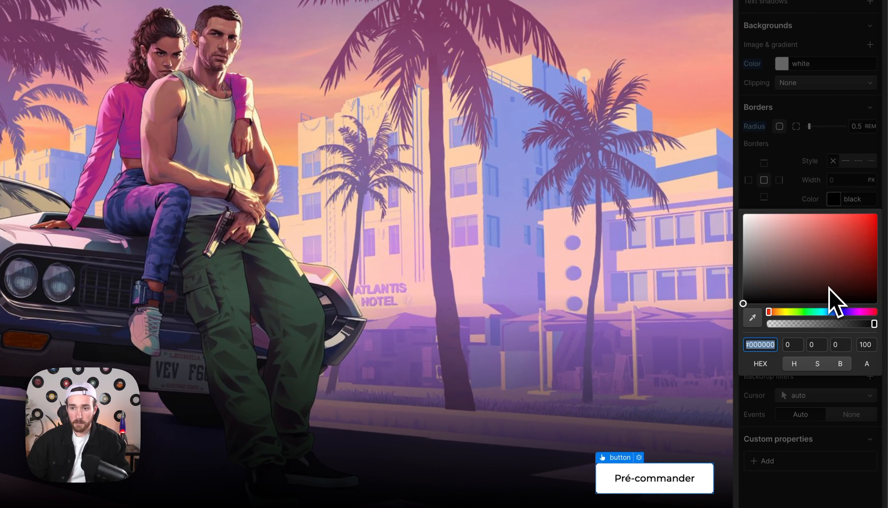
pyautogui.click(821, 197)
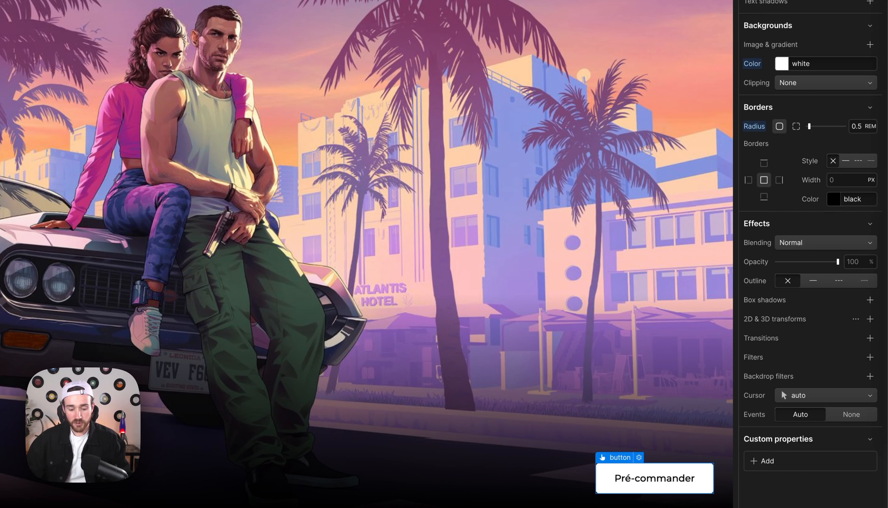
# - Wrap the Pré-commander button in a div block and give it the new class button-wrapper
pyautogui.rightClick(629, 484)
pyautogui.moveTo(665, 303)
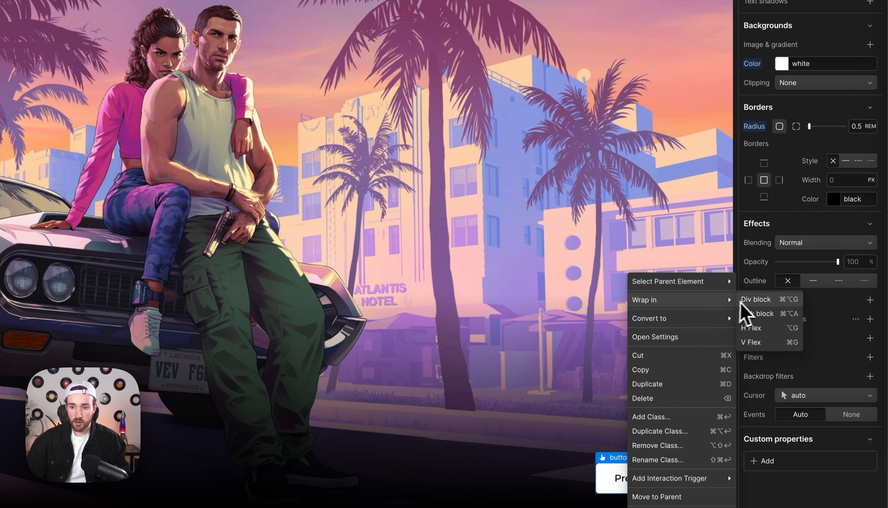
pyautogui.click(754, 299)
pyautogui.click(795, 0)
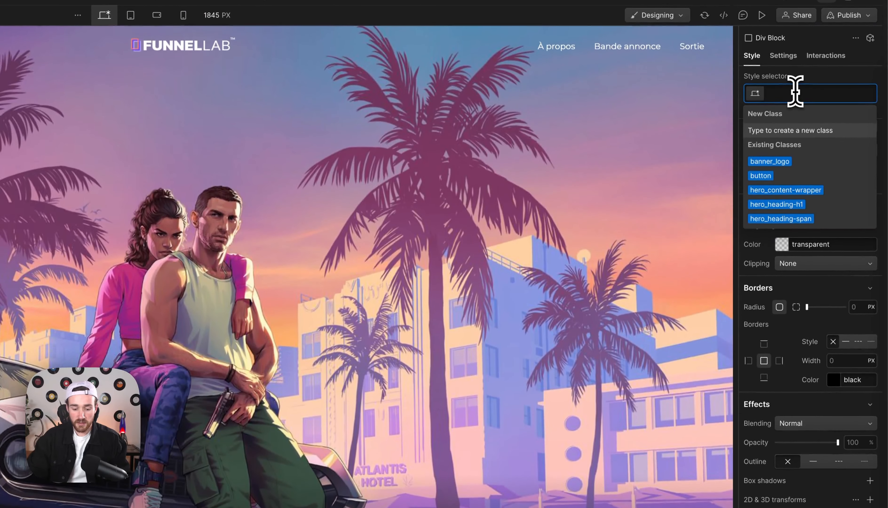
pyautogui.write('button-')
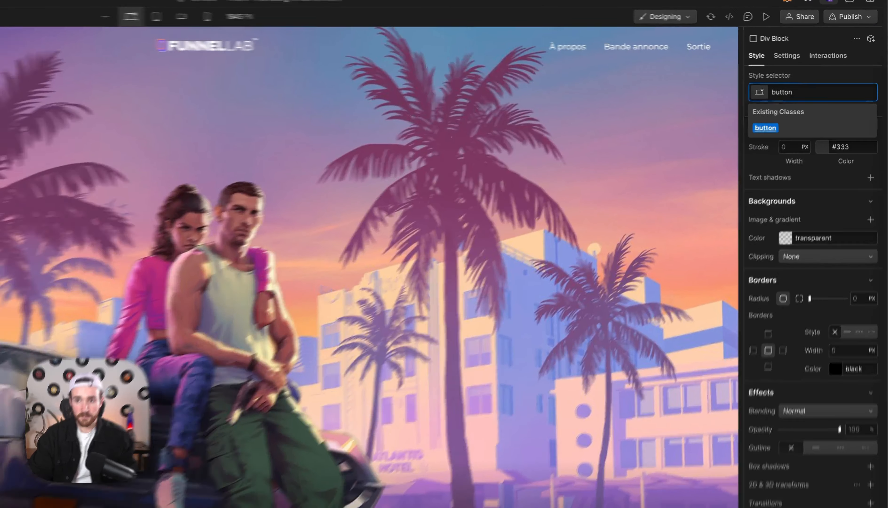
pyautogui.write('x')
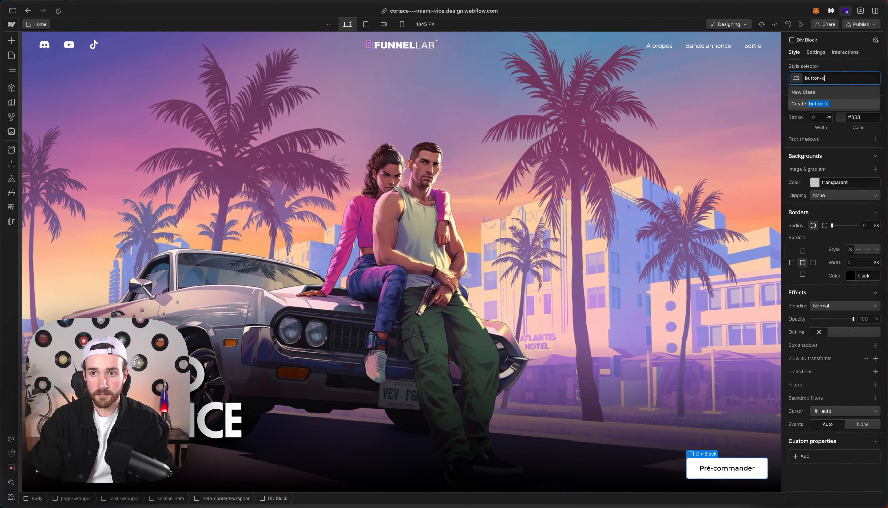
pyautogui.write('rapper')
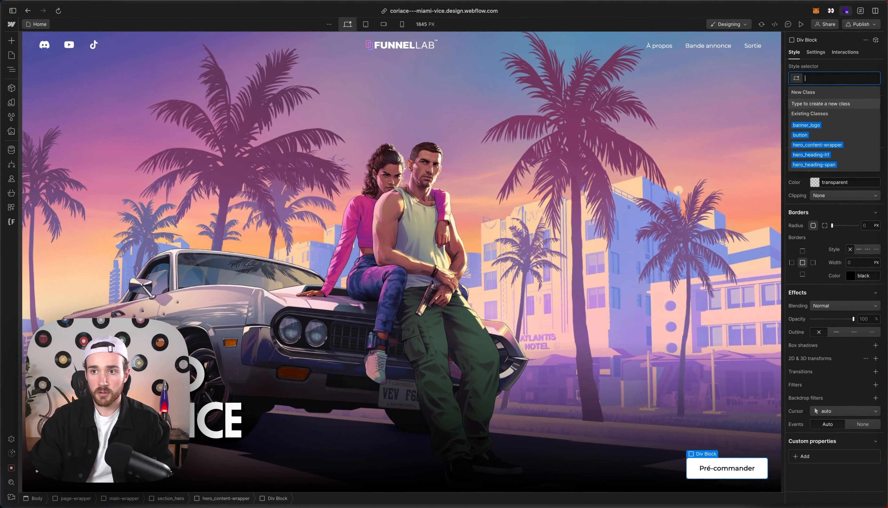
pyautogui.press('Return')
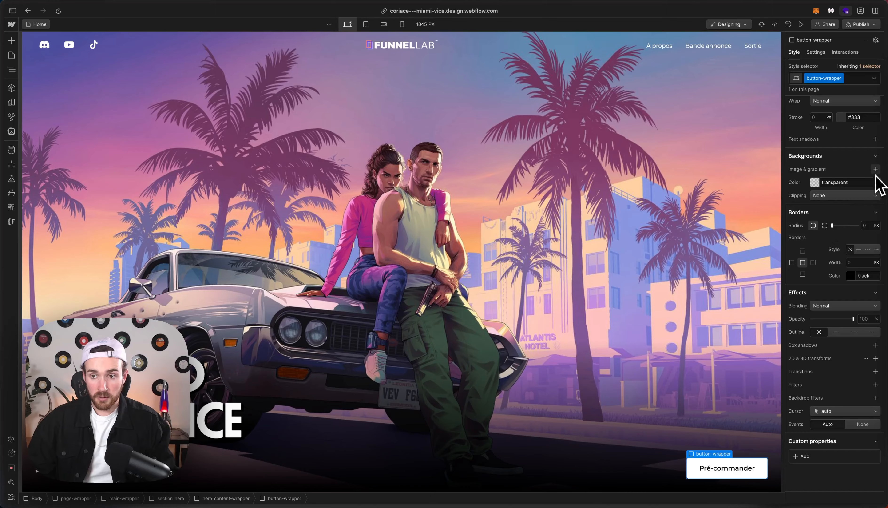
# - Add a linear gradient background to the button-wrapper, with an extra middle color stop at 50%
pyautogui.click(875, 170)
pyautogui.click(836, 195)
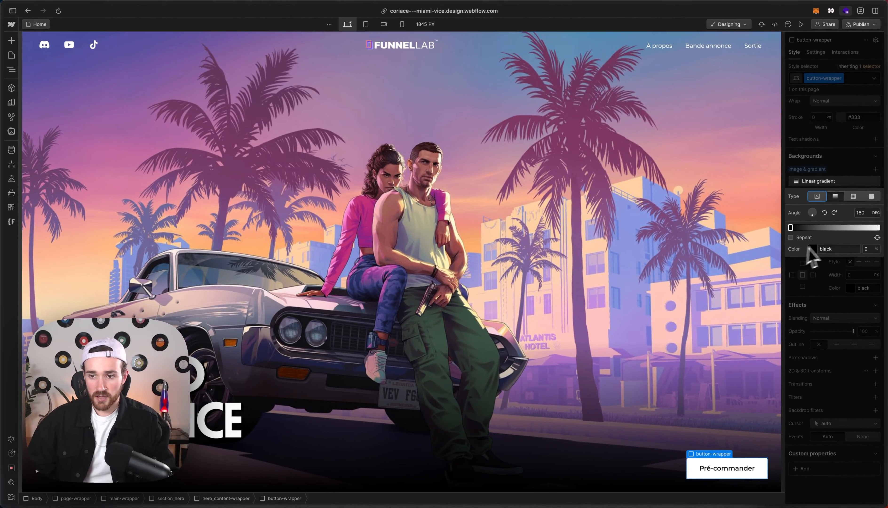
pyautogui.click(836, 227)
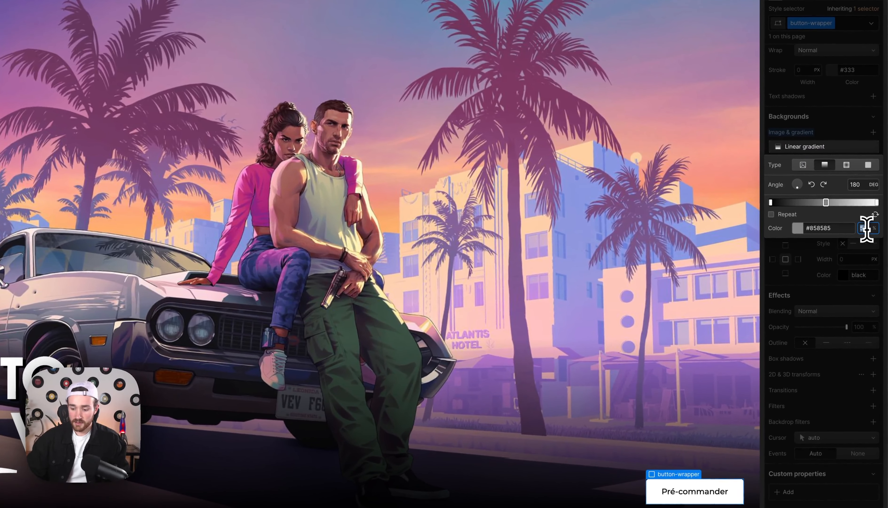
pyautogui.click(866, 229)
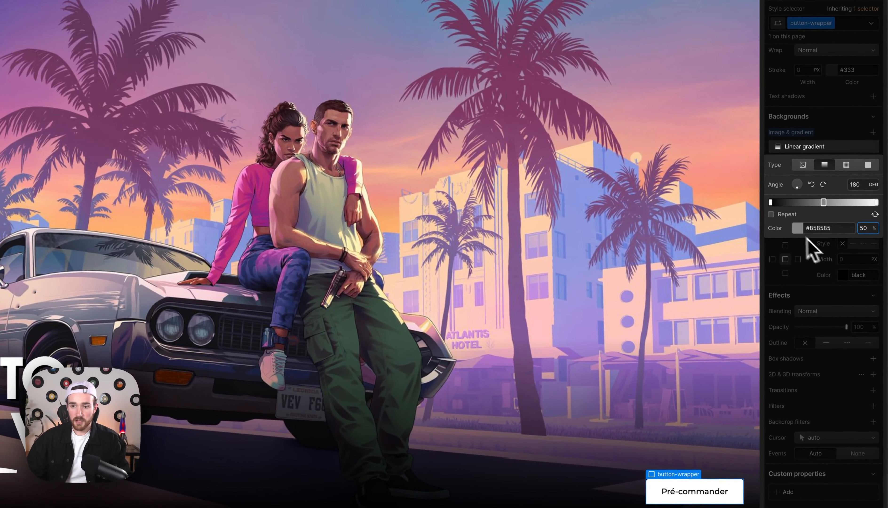
# - Color the button-wrapper's gradient stops with the Gold variable at the start, Magenta in the middle and Blue at the end
pyautogui.click(771, 203)
pyautogui.click(798, 228)
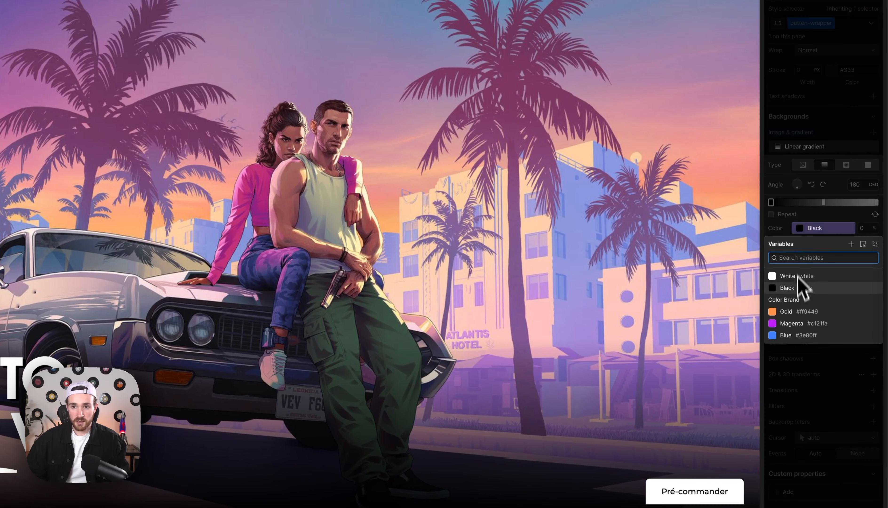
pyautogui.click(799, 312)
pyautogui.click(824, 203)
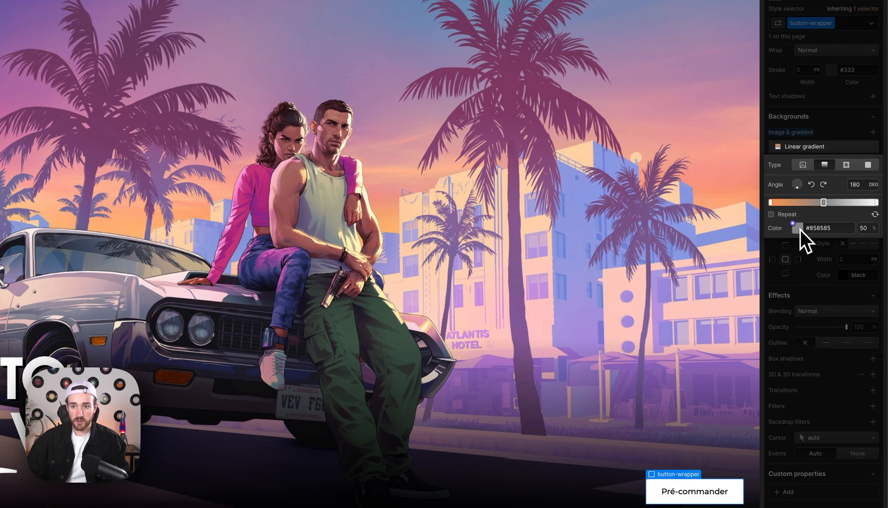
pyautogui.click(799, 228)
pyautogui.click(806, 328)
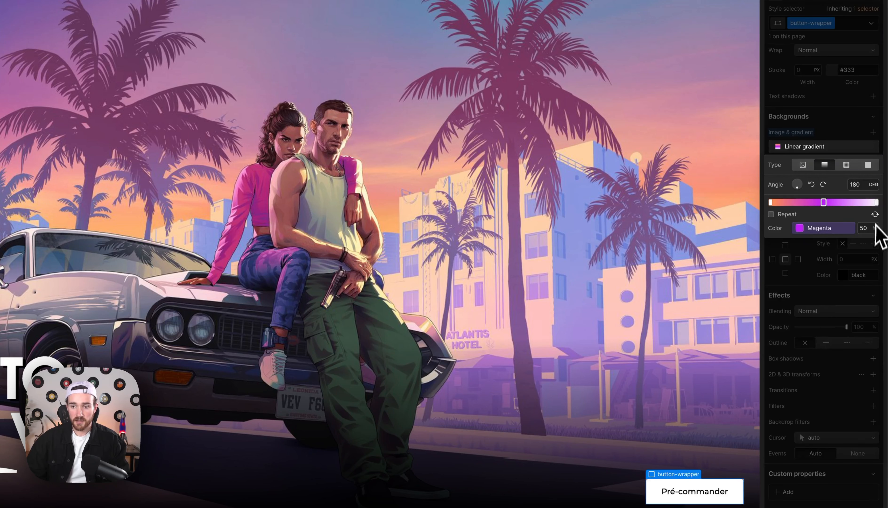
pyautogui.click(876, 202)
pyautogui.click(799, 228)
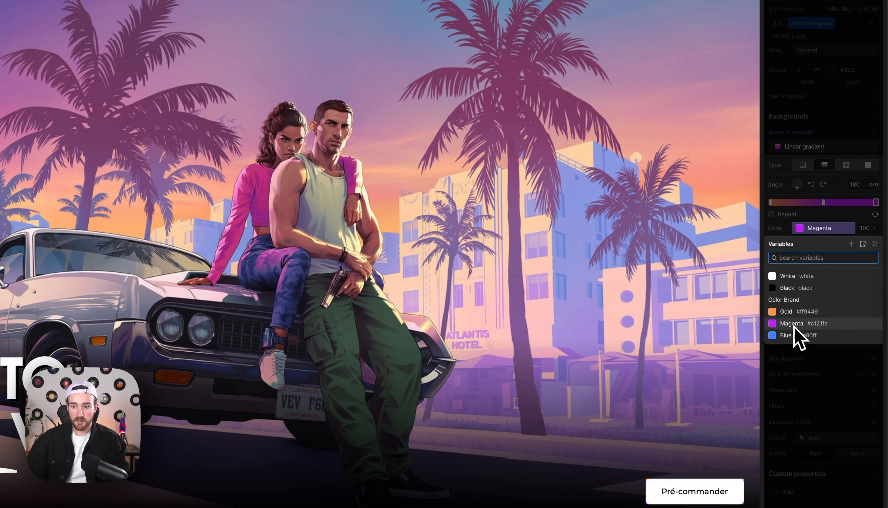
pyautogui.click(795, 334)
pyautogui.click(821, 148)
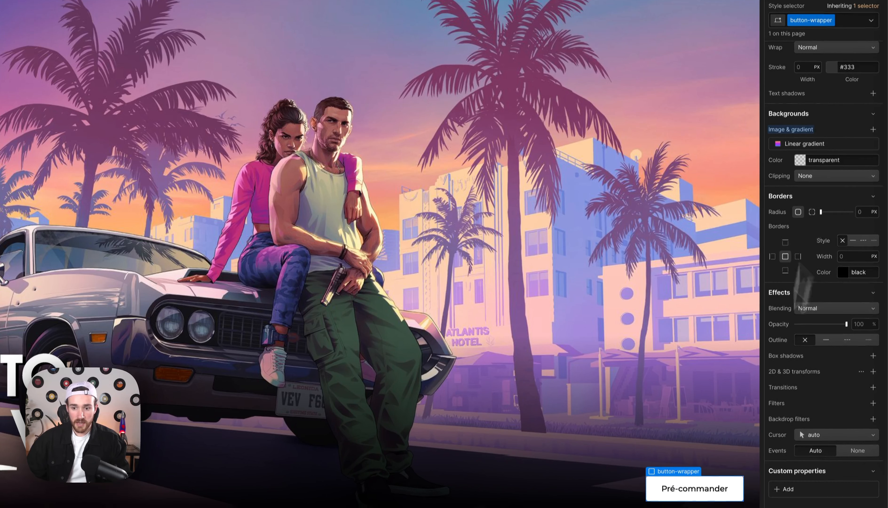
# - Set the button-wrapper's padding to 0.15rem on all sides
pyautogui.scroll(15, 821, 204)
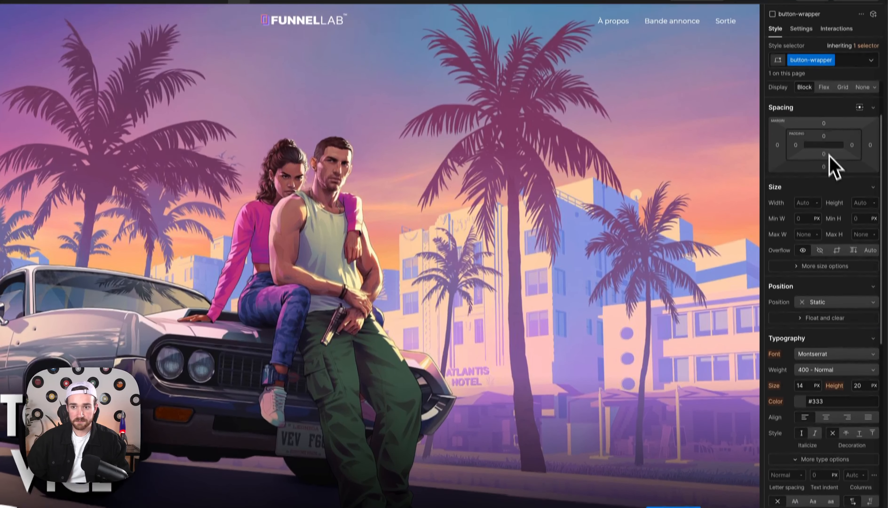
pyautogui.click(824, 136)
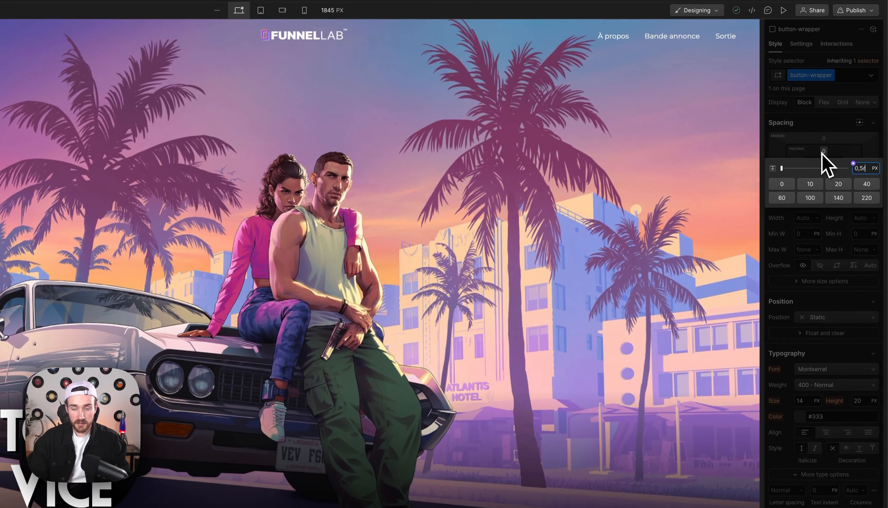
pyautogui.write('0,5rem')
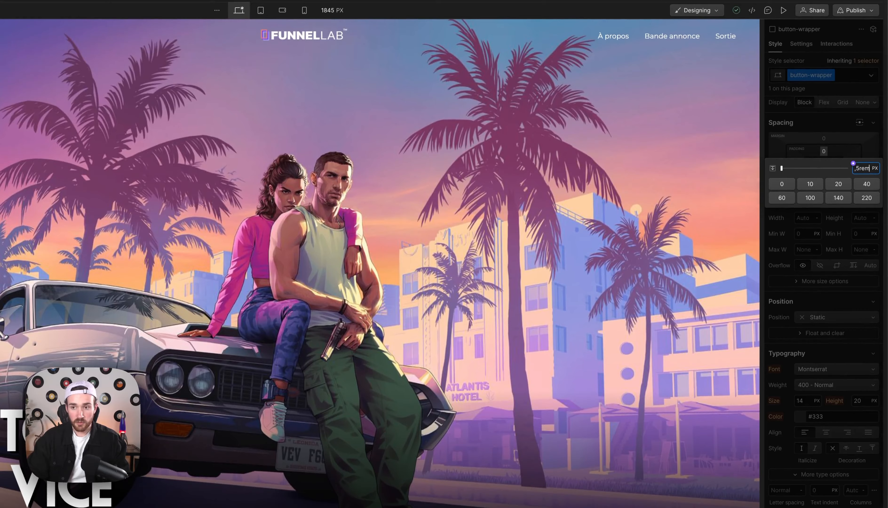
pyautogui.press('BackSpace')
pyautogui.press('BackSpace')
pyautogui.press('BackSpace')
pyautogui.press('BackSpace')
pyautogui.write('1')
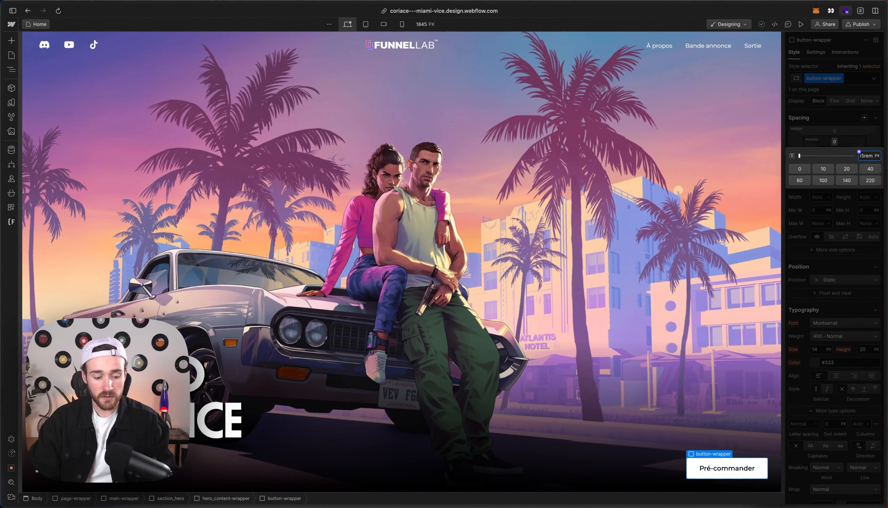
pyautogui.press('Return')
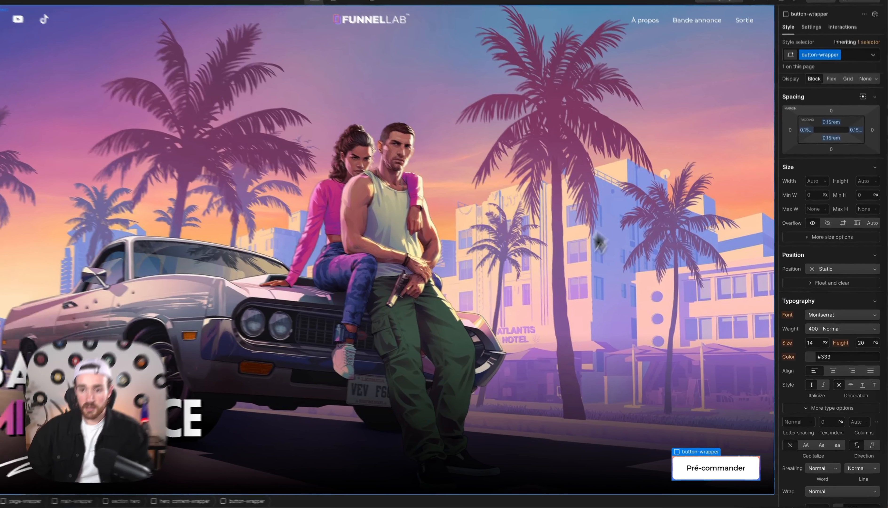
# - Round the button-wrapper's corners with a border radius of 0.5rem
pyautogui.click(595, 378)
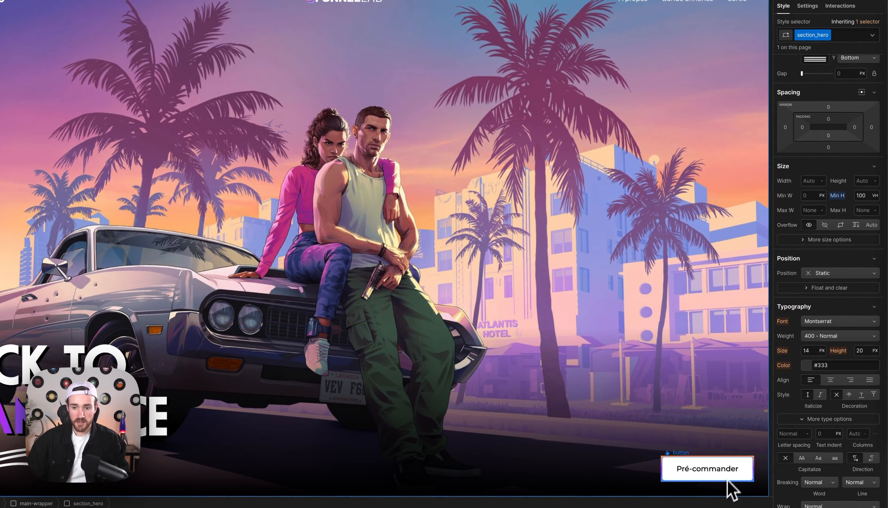
pyautogui.click(716, 474)
pyautogui.click(683, 445)
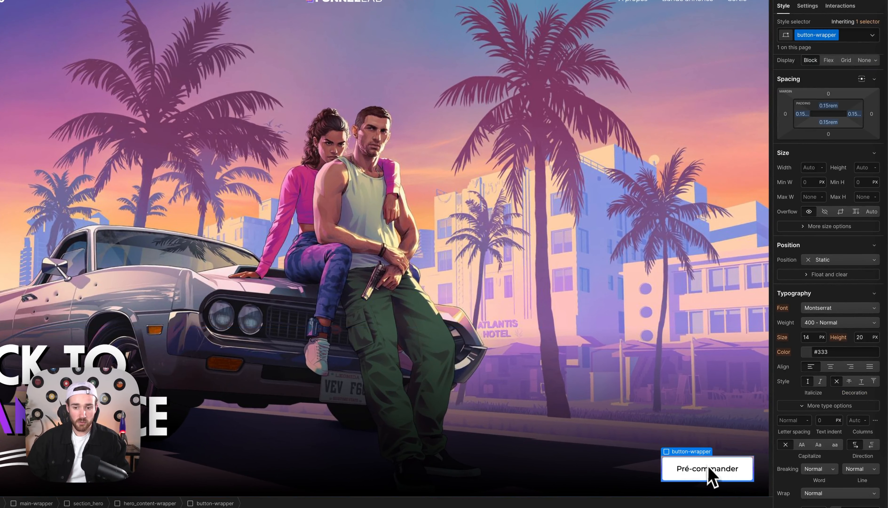
pyautogui.scroll(-10, 842, 188)
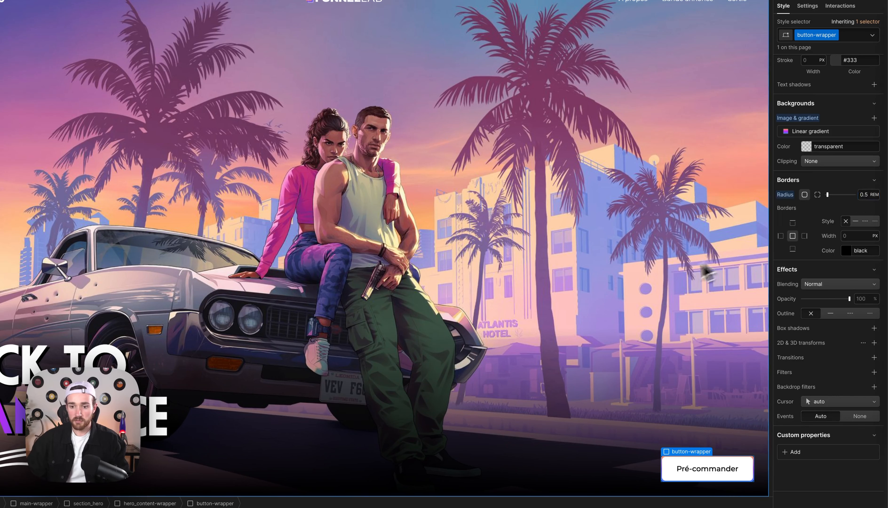
pyautogui.click(632, 292)
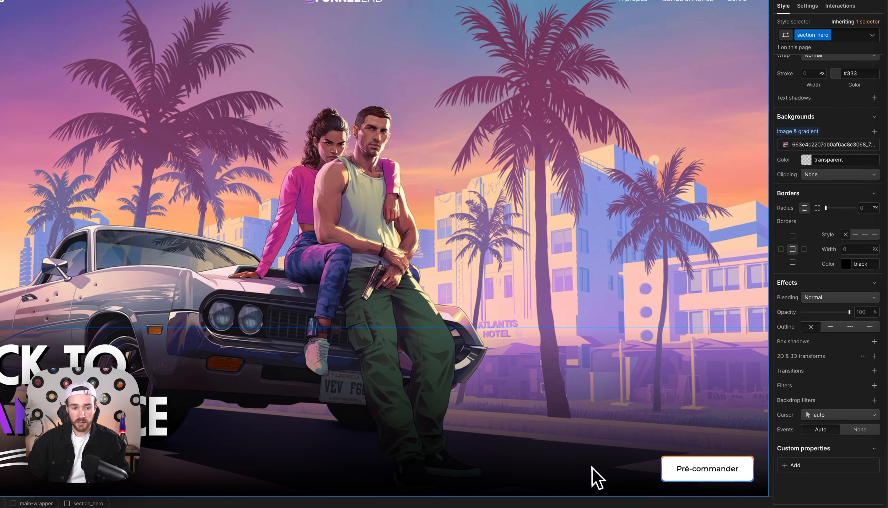
# - Preview the page with the gradient-bordered button and check the hero section at the tablet breakpoint
pyautogui.press('super+shift+p')
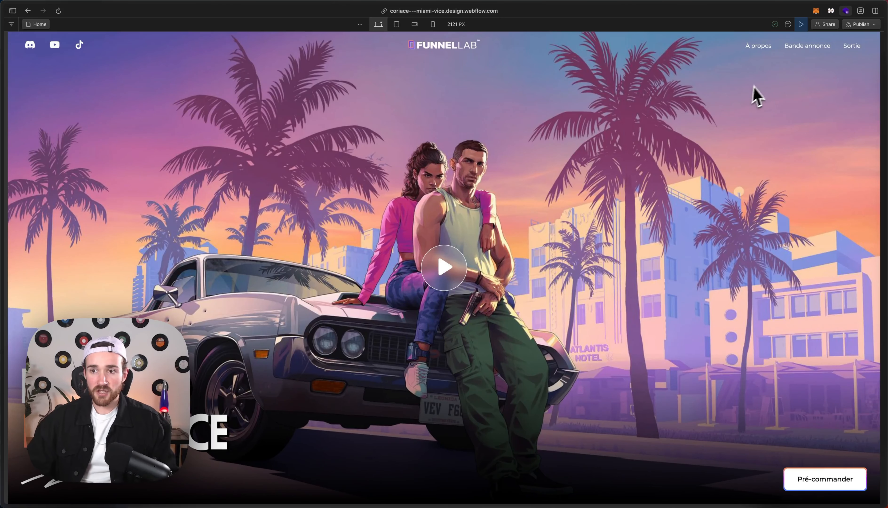
pyautogui.click(801, 24)
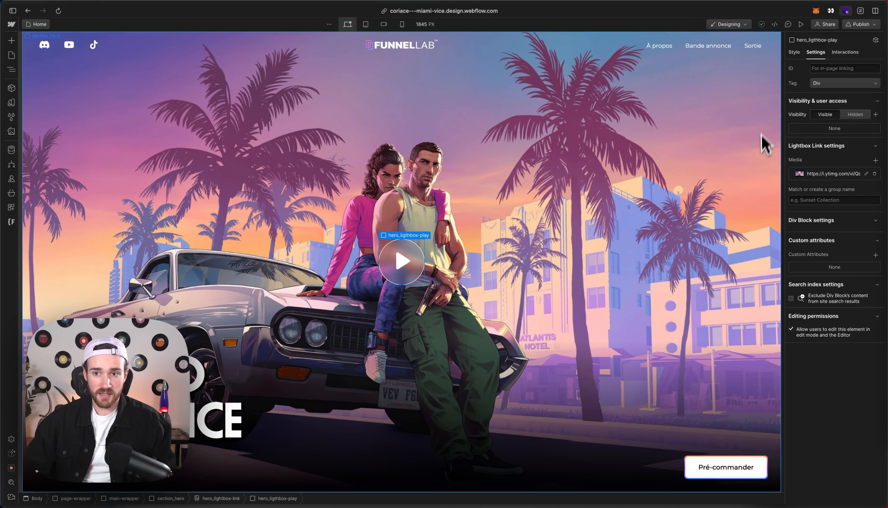
pyautogui.moveTo(780, 165)
pyautogui.mouseDown()
pyautogui.moveTo(644, 154)
pyautogui.moveTo(609, 157)
pyautogui.moveTo(760, 166)
pyautogui.moveTo(575, 161)
pyautogui.moveTo(784, 168)
pyautogui.mouseUp()
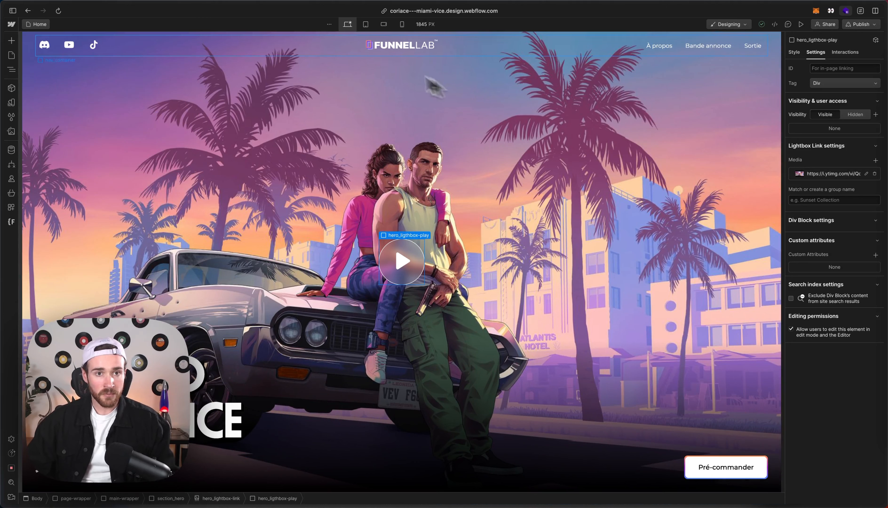
pyautogui.click(365, 25)
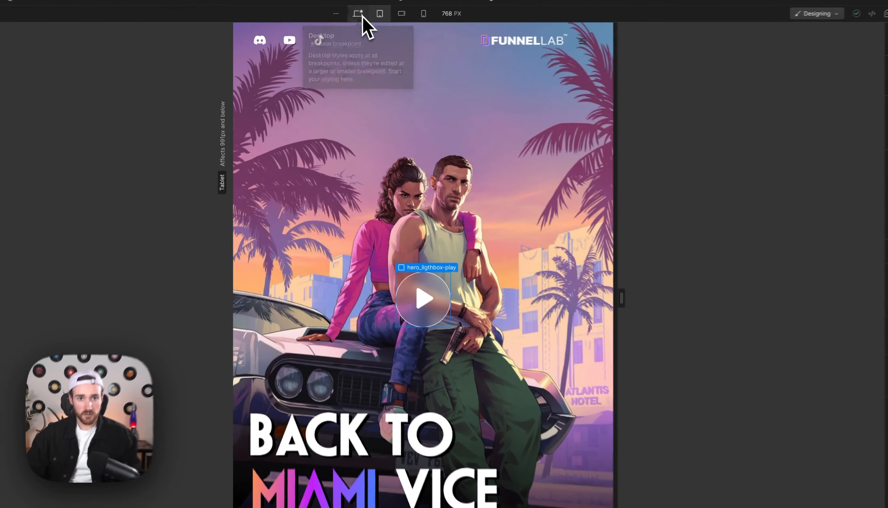
pyautogui.click(347, 24)
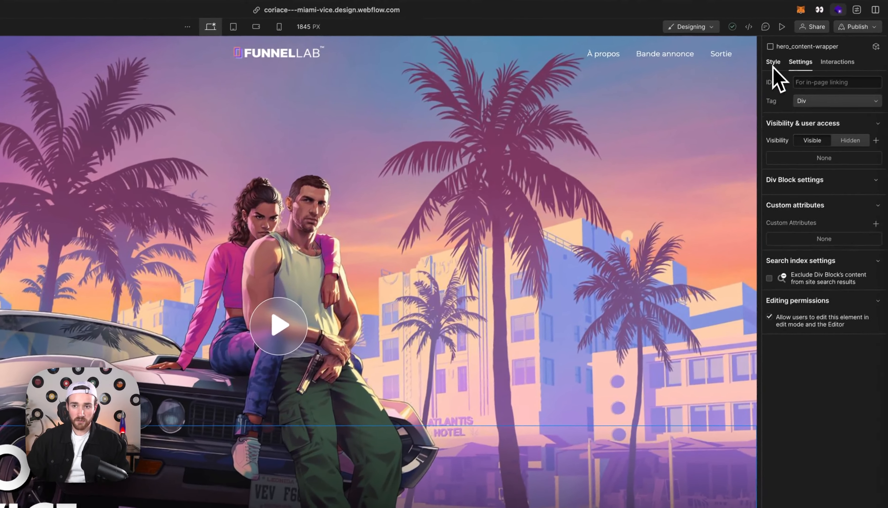
# - Let the hero_content-wrapper's children wrap with a 1rem gap and check the layout at the tablet breakpoint
pyautogui.click(804, 28)
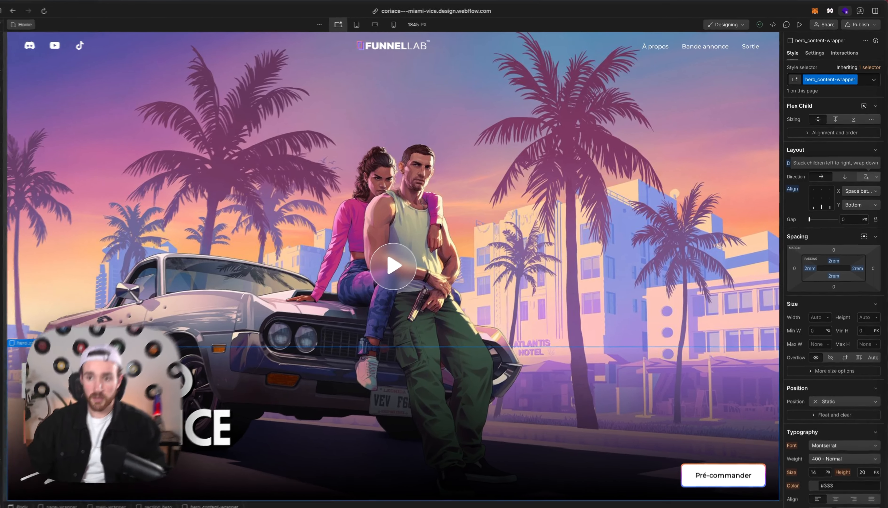
pyautogui.click(867, 173)
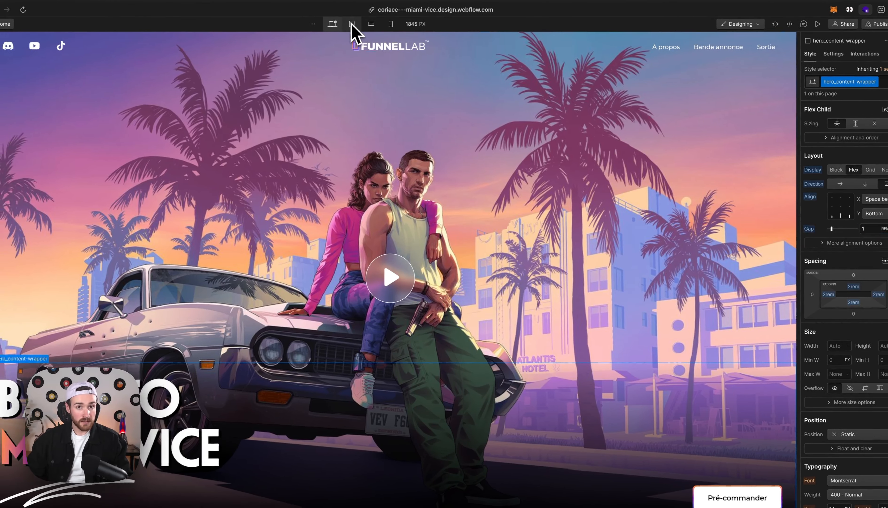
pyautogui.click(330, 25)
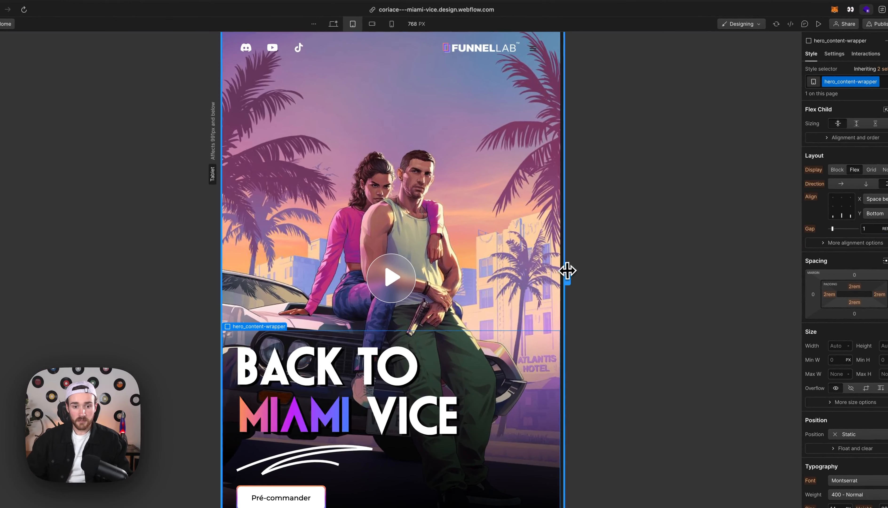
pyautogui.moveTo(567, 271)
pyautogui.mouseDown()
pyautogui.moveTo(613, 279)
pyautogui.moveTo(563, 256)
pyautogui.moveTo(623, 257)
pyautogui.moveTo(547, 258)
pyautogui.moveTo(588, 261)
pyautogui.moveTo(560, 261)
pyautogui.mouseUp()
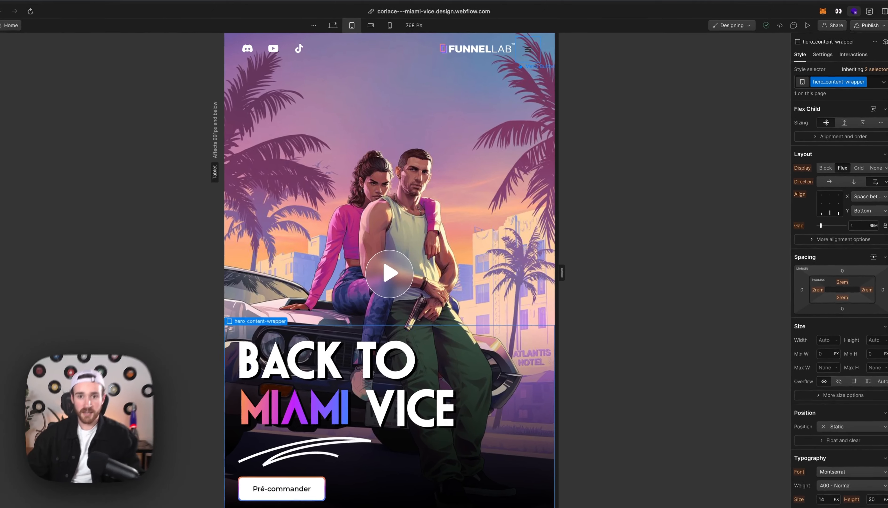
# - Select the navbar's menu button and compare the navigation at the desktop and tablet breakpoints
pyautogui.click(543, 55)
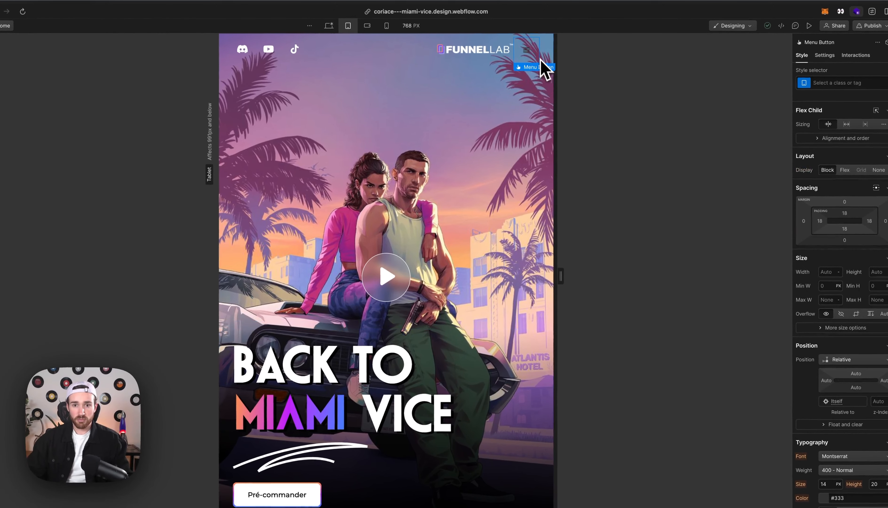
pyautogui.click(329, 26)
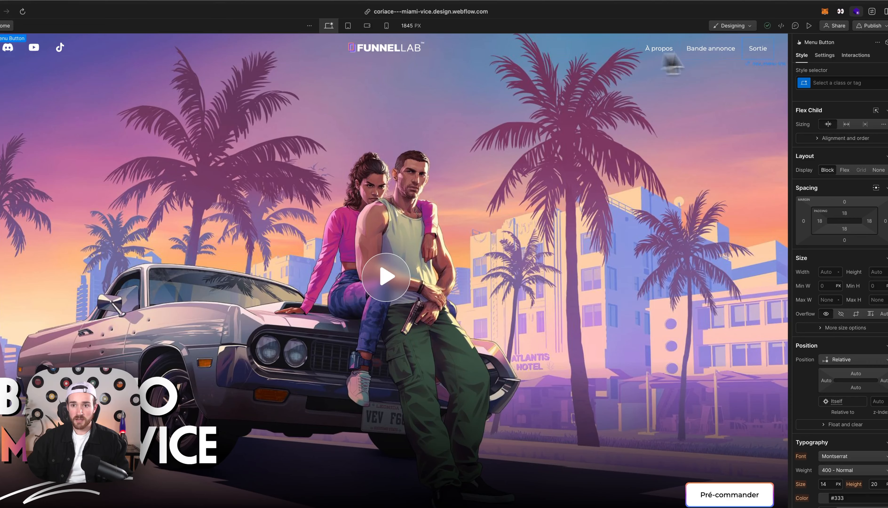
pyautogui.click(347, 26)
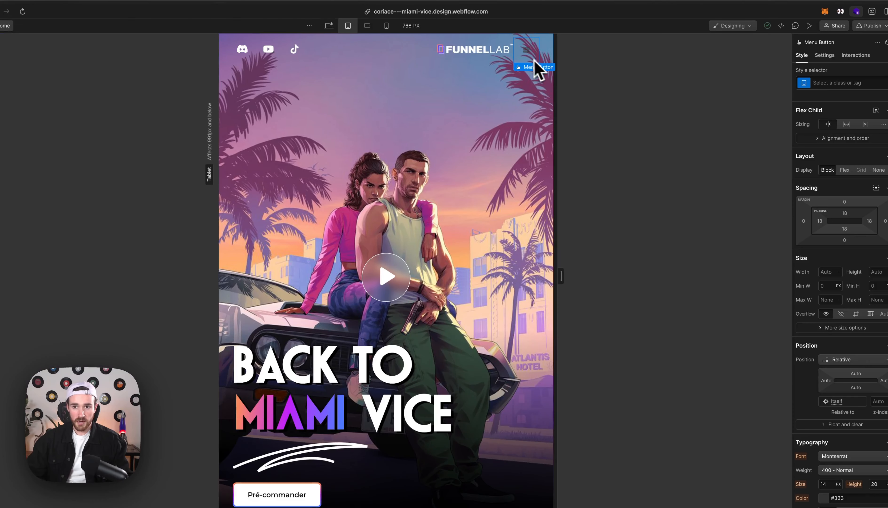
# - Give the navbar's menu button the class nav_burger-btn and set its padding to 1rem at the tablet breakpoint
pyautogui.click(822, 83)
pyautogui.write('nav')
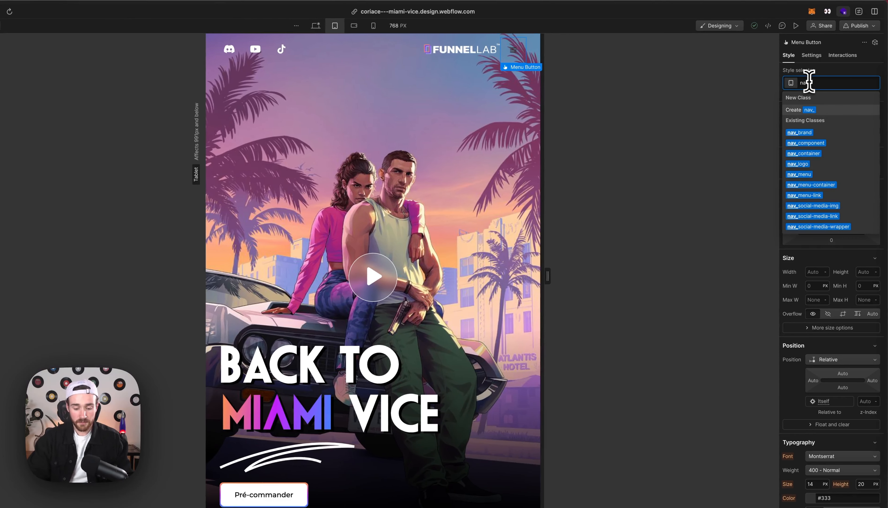
pyautogui.write('_burger-btn')
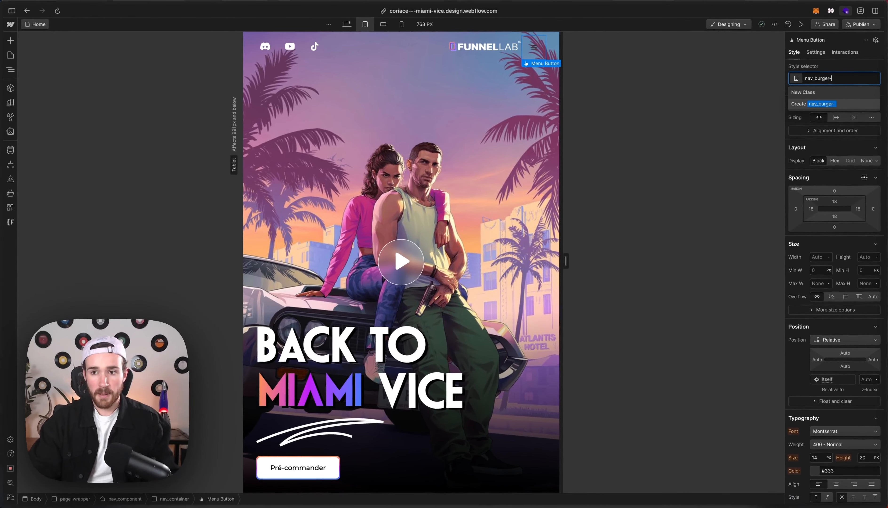
pyautogui.press('Return')
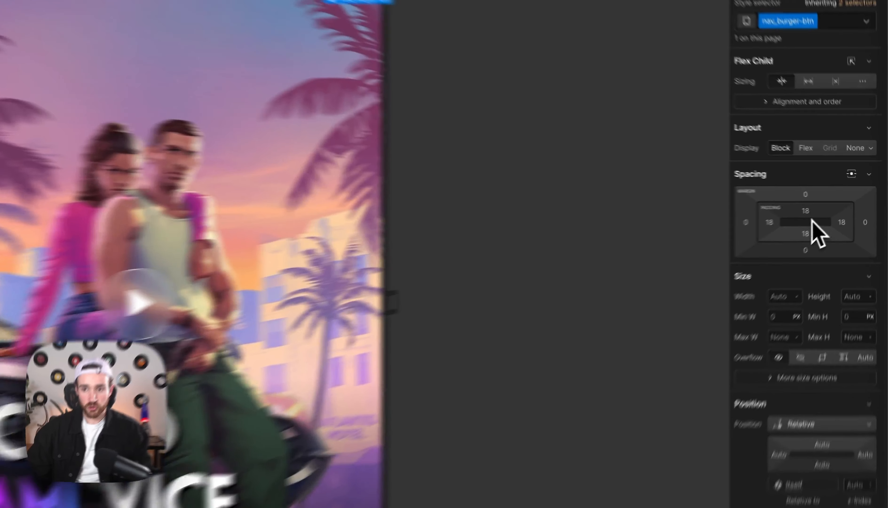
pyautogui.click(834, 201)
pyautogui.write('1re')
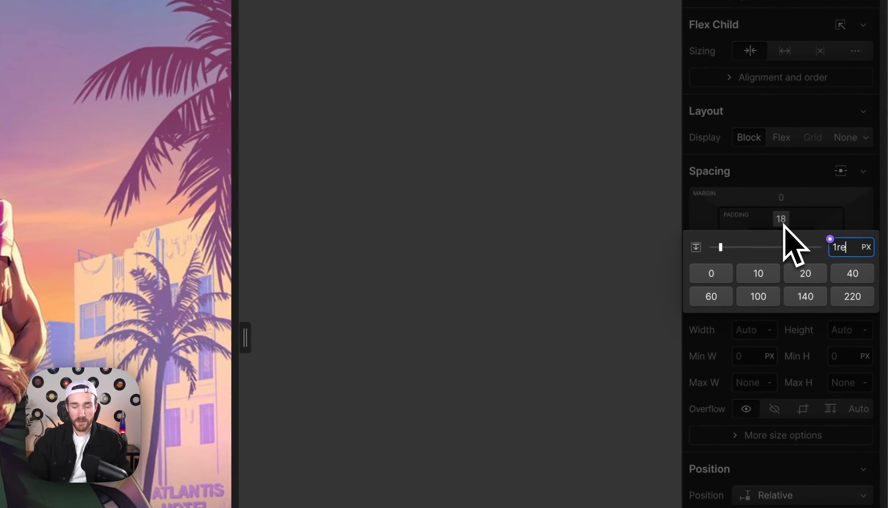
pyautogui.write('m')
pyautogui.press('Return')
# - Color the nav_burger-btn icon white (#ffffff) and check the tablet layout at wider and narrower canvas widths
pyautogui.scroll(-8, 807, 405)
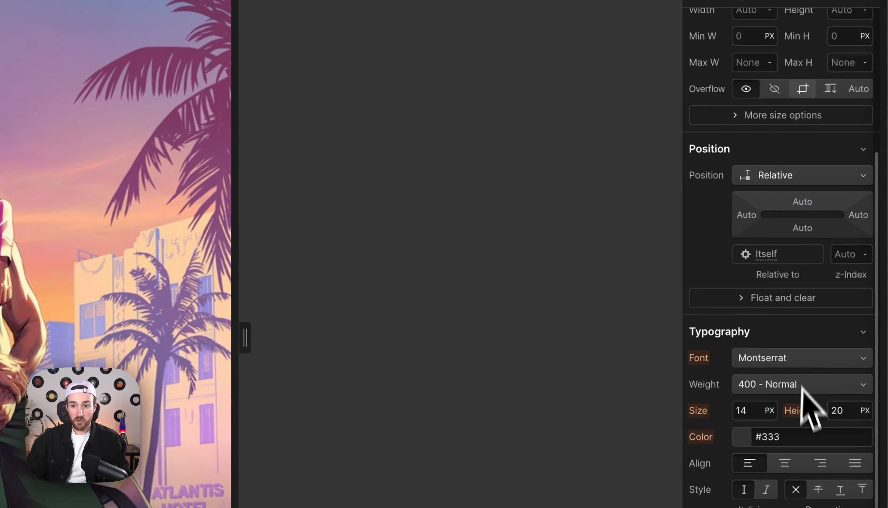
pyautogui.scroll(-5, 803, 388)
pyautogui.click(743, 254)
pyautogui.click(743, 314)
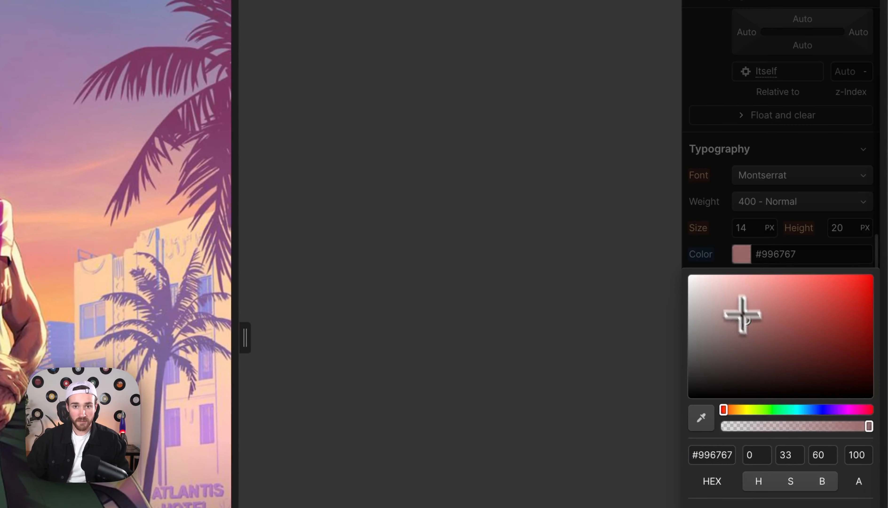
pyautogui.moveTo(743, 314); pyautogui.dragTo(654, 215)
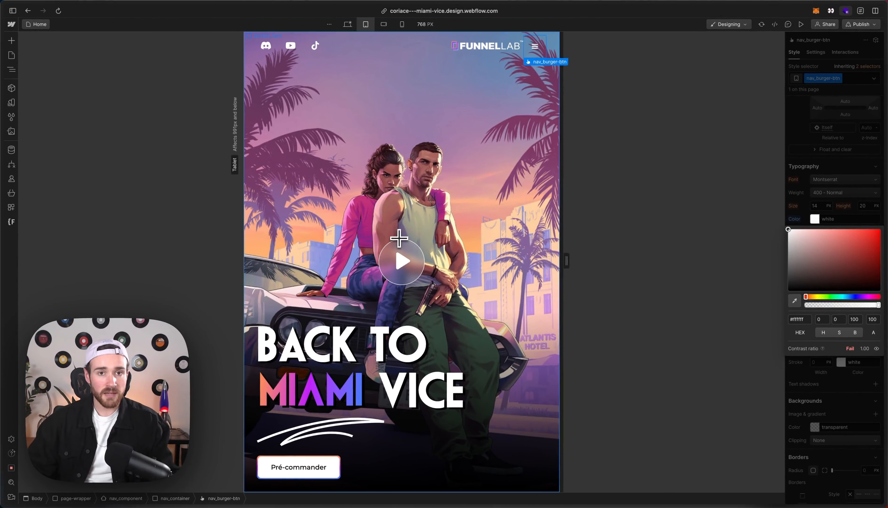
pyautogui.moveTo(567, 261); pyautogui.dragTo(663, 263)
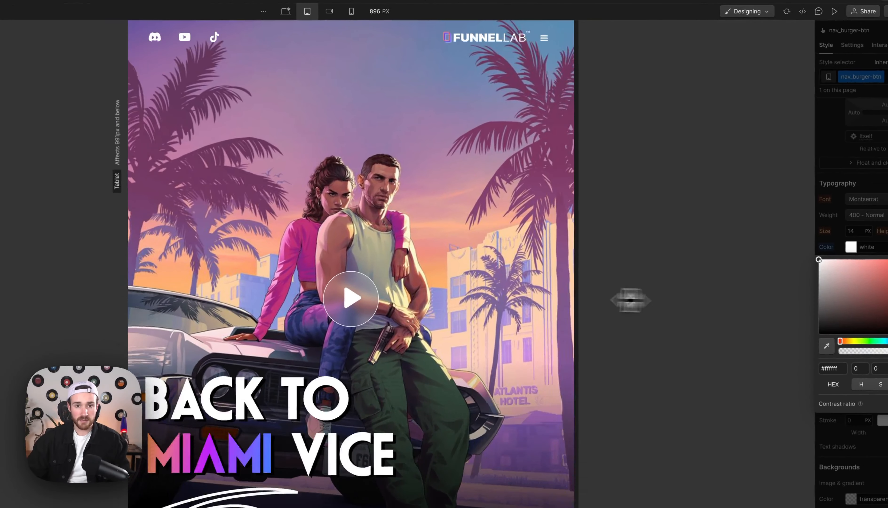
pyautogui.moveTo(667, 300); pyautogui.dragTo(414, 319)
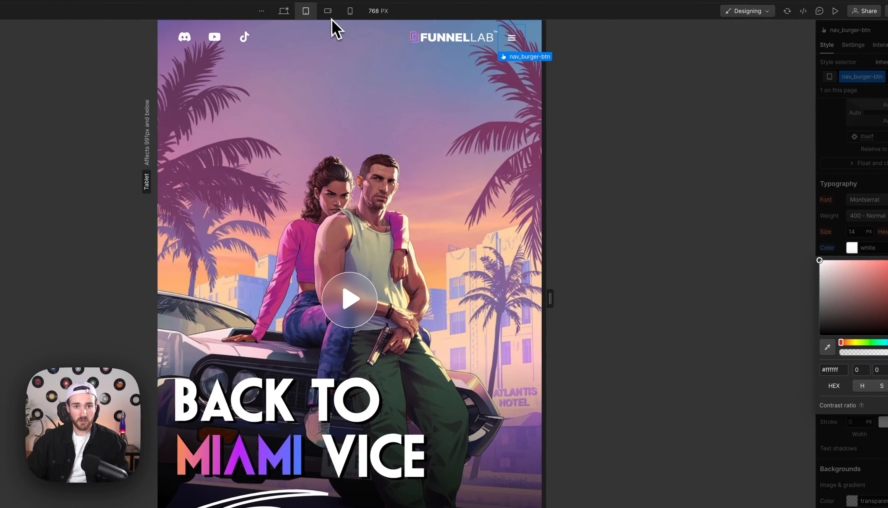
# - Set the hero_heading-h1 font size to 5rem at the mobile landscape breakpoint
pyautogui.click(328, 11)
pyautogui.moveTo(492, 304); pyautogui.dragTo(464, 305)
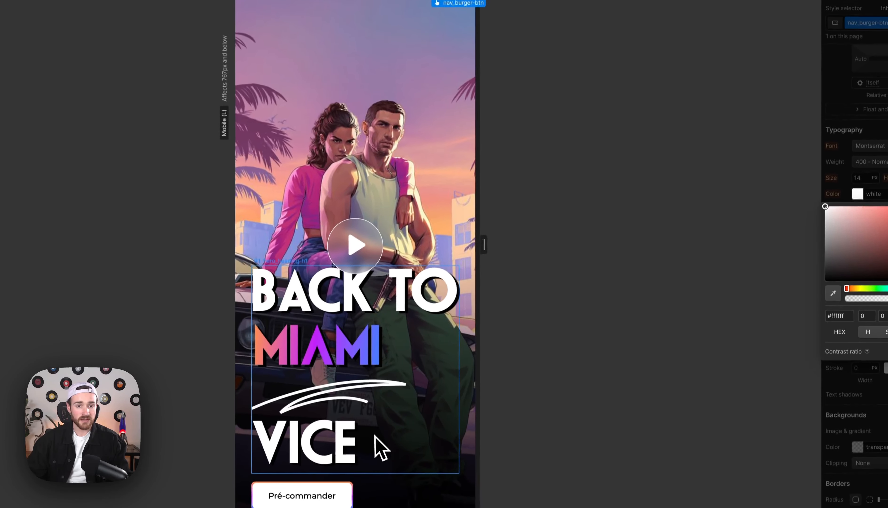
pyautogui.moveTo(484, 248); pyautogui.dragTo(439, 253)
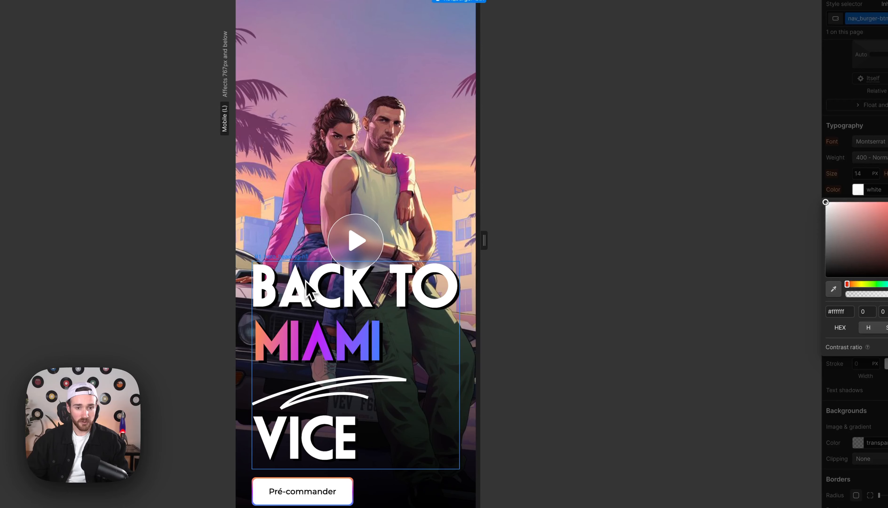
pyautogui.click(309, 291)
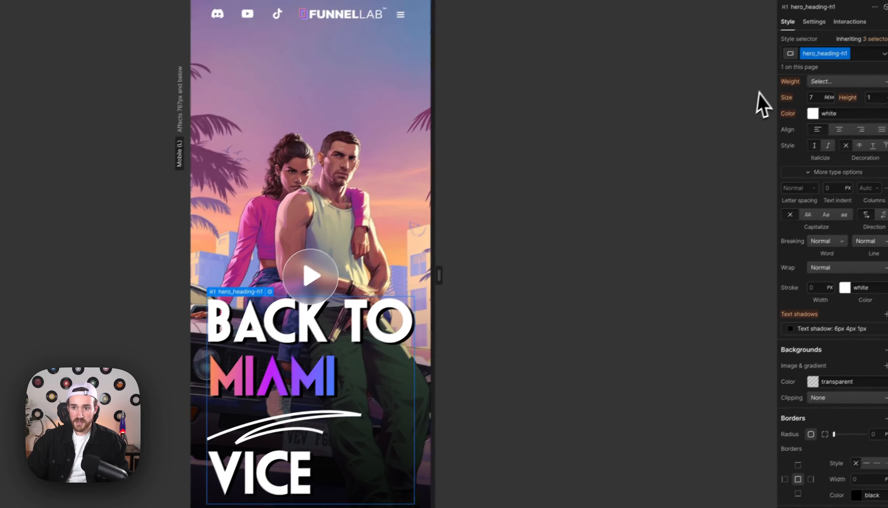
pyautogui.scroll(8, 866, 249)
pyautogui.scroll(-3, 805, 297)
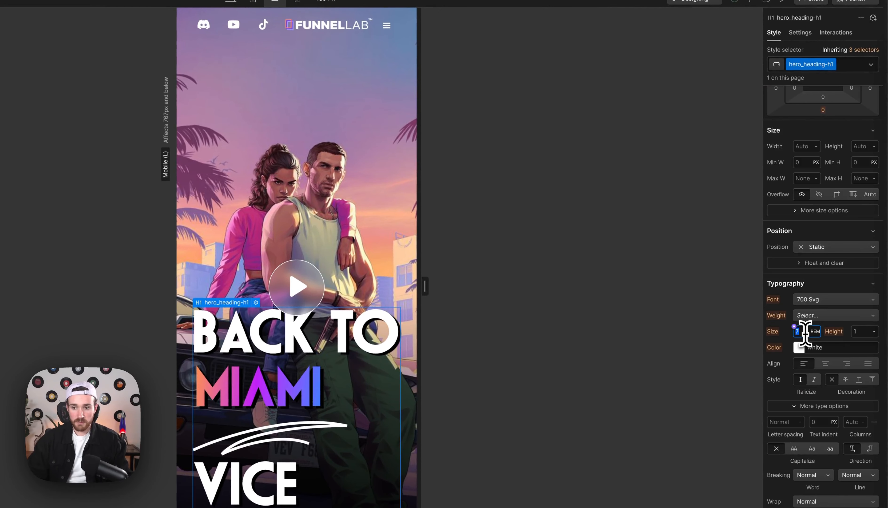
pyautogui.write('5')
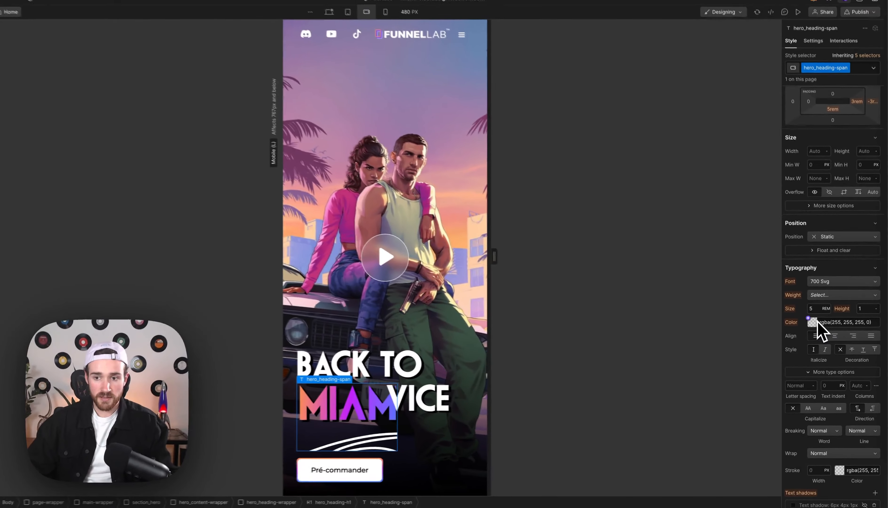
# - Shrink the MIAMI underline.svg background of hero_heading-span to a custom width of about 14rem to fit the smaller heading
pyautogui.scroll(-2, 835, 370)
pyautogui.scroll(-3, 837, 388)
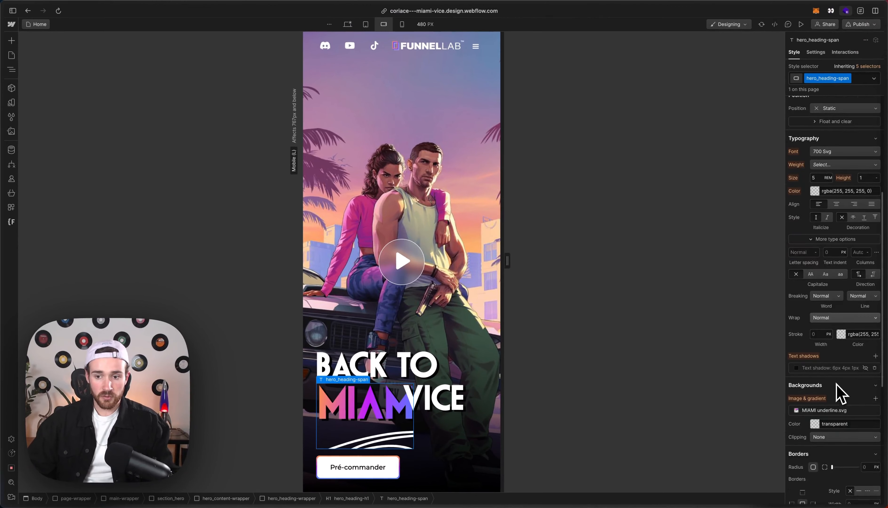
pyautogui.click(821, 393)
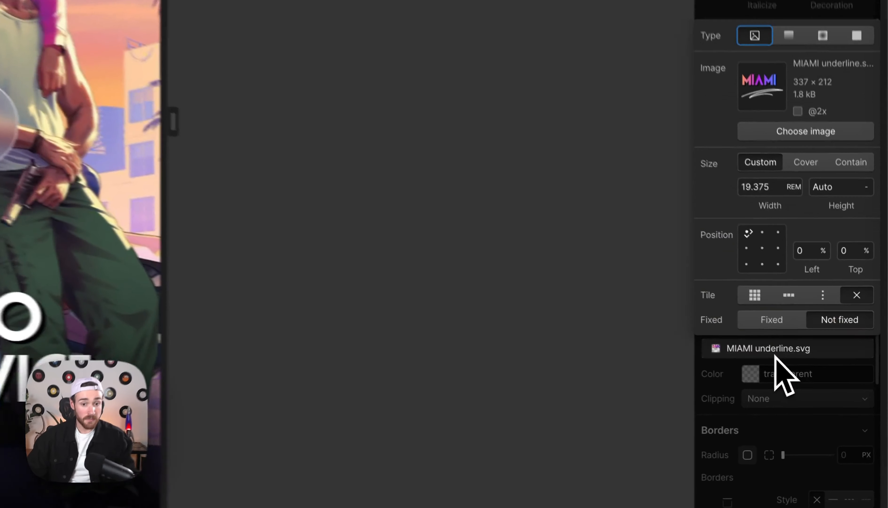
pyautogui.click(759, 172)
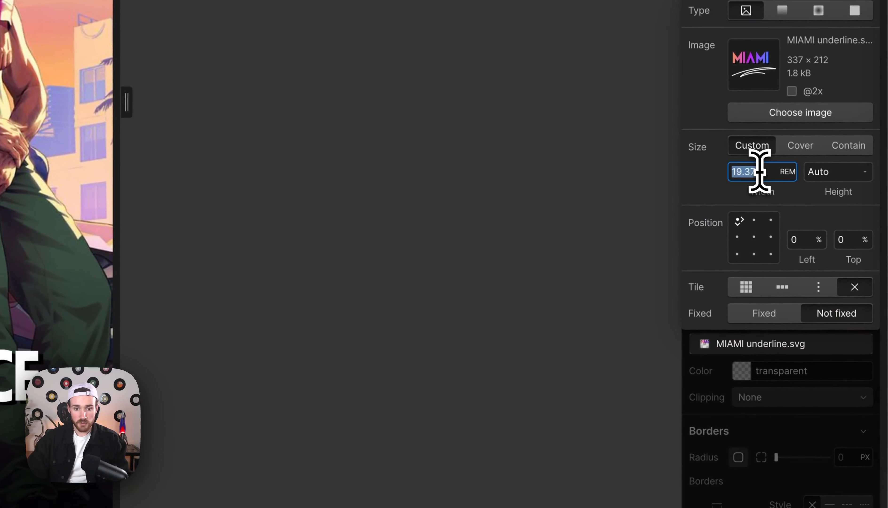
pyautogui.hotkey('alt', 'Down')
pyautogui.hotkey('alt', 'Down')
pyautogui.hotkey('alt', 'Down')
pyautogui.hotkey('alt', 'Down')
pyautogui.hotkey('alt', 'Down')
pyautogui.hotkey('alt', 'Down')
pyautogui.hotkey('alt', 'Down')
pyautogui.hotkey('alt', 'Down')
pyautogui.hotkey('alt', 'Down')
pyautogui.hotkey('alt', 'Down')
pyautogui.hotkey('alt', 'Down')
pyautogui.hotkey('alt', 'Down')
pyautogui.hotkey('alt', 'Down')
pyautogui.hotkey('alt', 'Down')
pyautogui.hotkey('alt', 'Down')
pyautogui.hotkey('alt', 'Down')
pyautogui.hotkey('alt', 'Down')
pyautogui.hotkey('alt', 'Down')
pyautogui.hotkey('alt', 'Down')
pyautogui.hotkey('alt', 'Down')
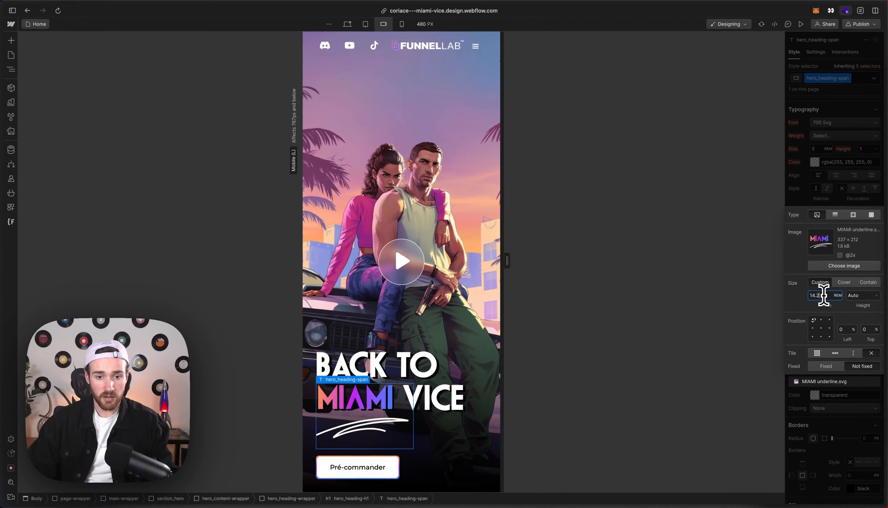
pyautogui.hotkey('alt', 'Up')
pyautogui.hotkey('alt', 'Up')
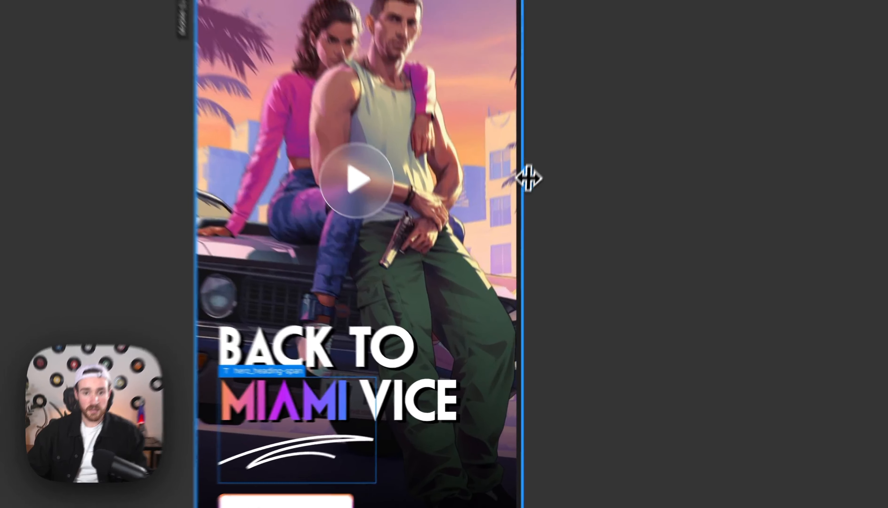
# - Check the heading's wrapping at wider mobile landscape widths and set hero_heading-span's bottom margin to -5rem
pyautogui.moveTo(507, 261); pyautogui.dragTo(523, 262)
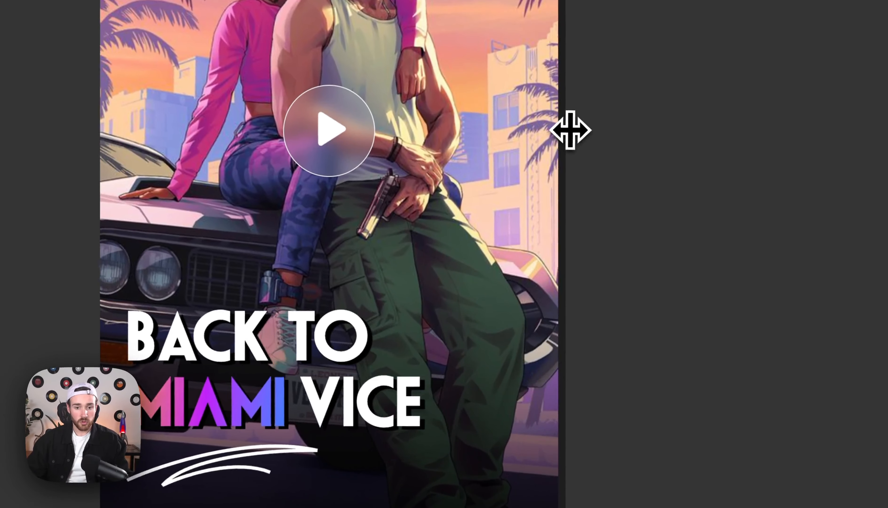
pyautogui.moveTo(571, 130); pyautogui.dragTo(637, 124)
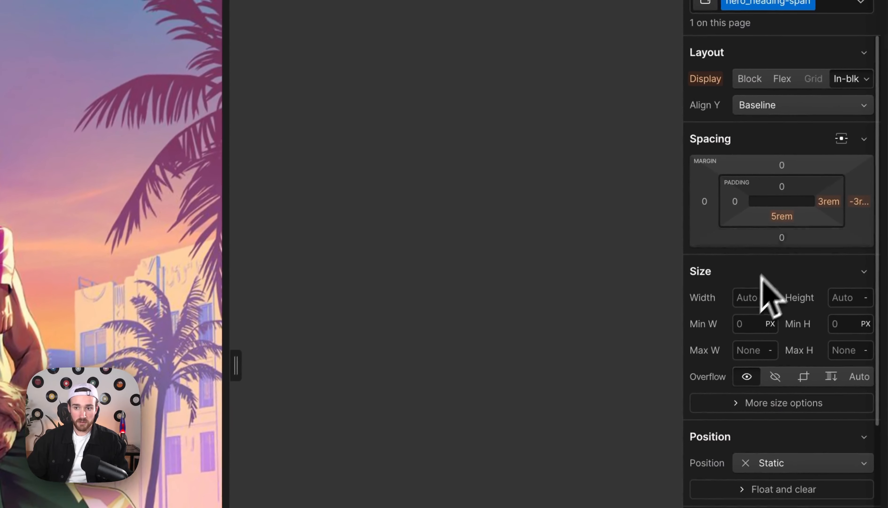
pyautogui.click(781, 238)
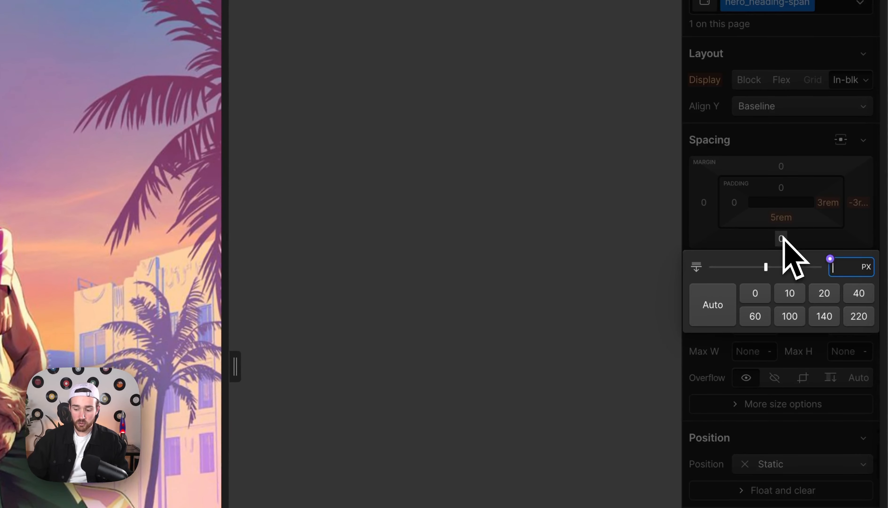
pyautogui.write('-5rem')
pyautogui.press('Return')
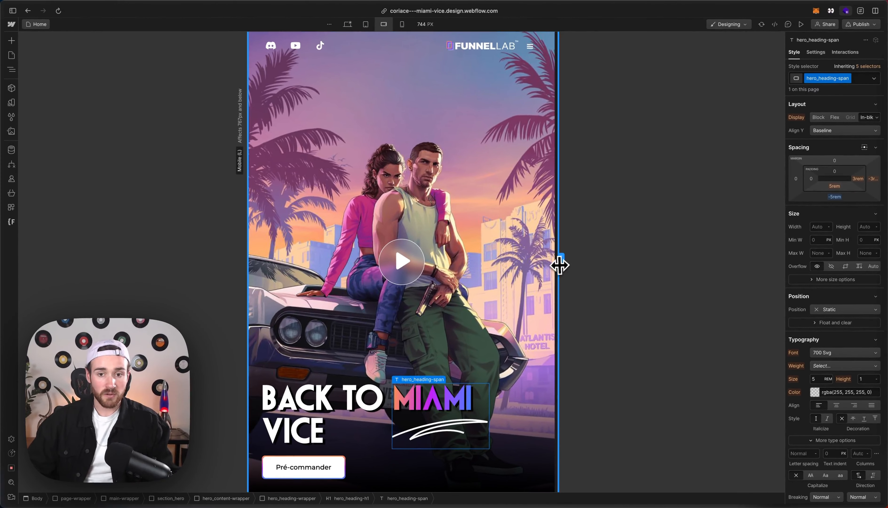
pyautogui.moveTo(559, 262); pyautogui.dragTo(513, 261)
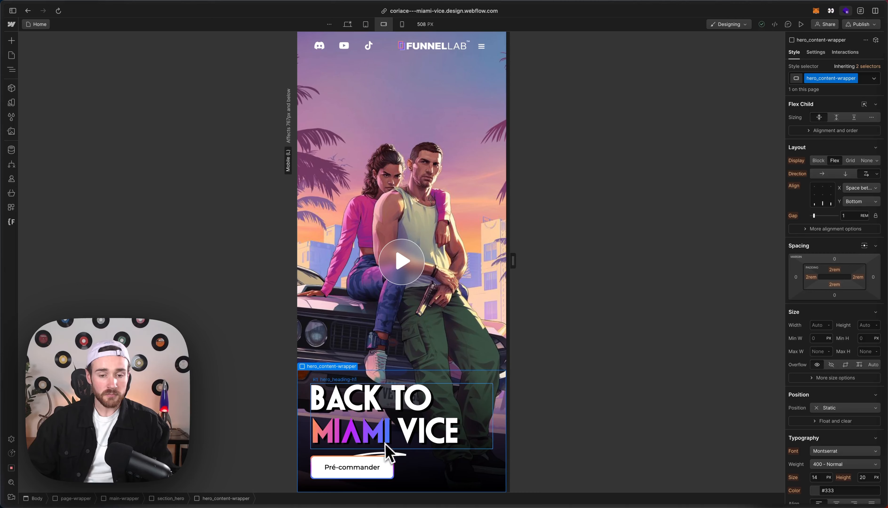
# - Set the hero_content-wrapper's gap to 5rem at mobile landscape and check the button's clearance at narrower widths
pyautogui.click(444, 447)
pyautogui.click(455, 462)
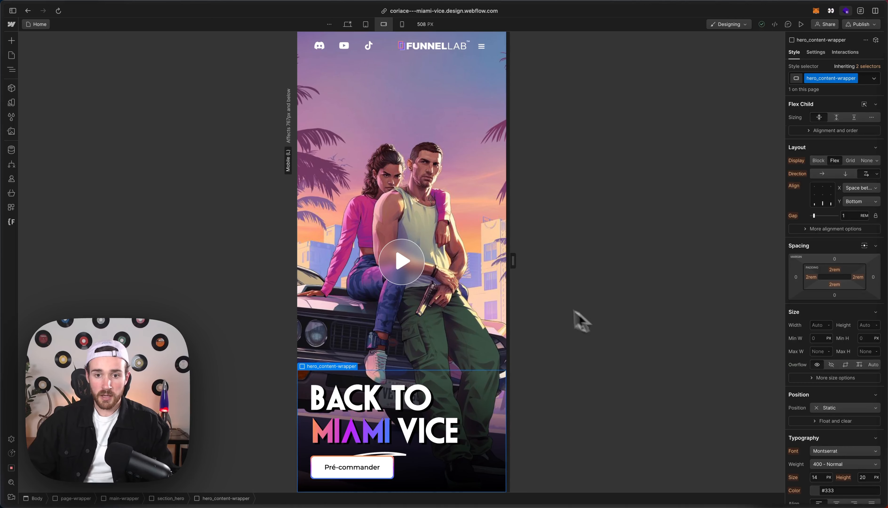
pyautogui.moveTo(513, 266); pyautogui.dragTo(536, 265)
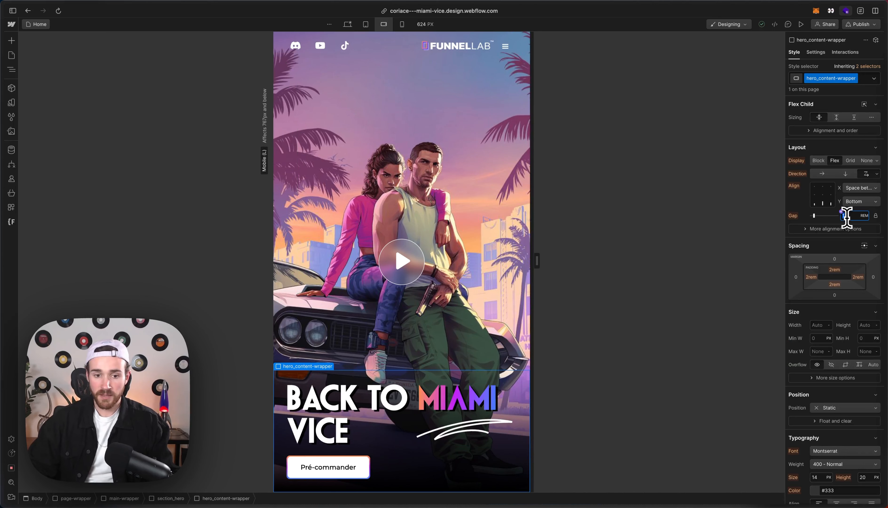
pyautogui.press('Up')
pyautogui.press('Up')
pyautogui.press('Up')
pyautogui.press('Up')
pyautogui.press('Up')
pyautogui.press('Down')
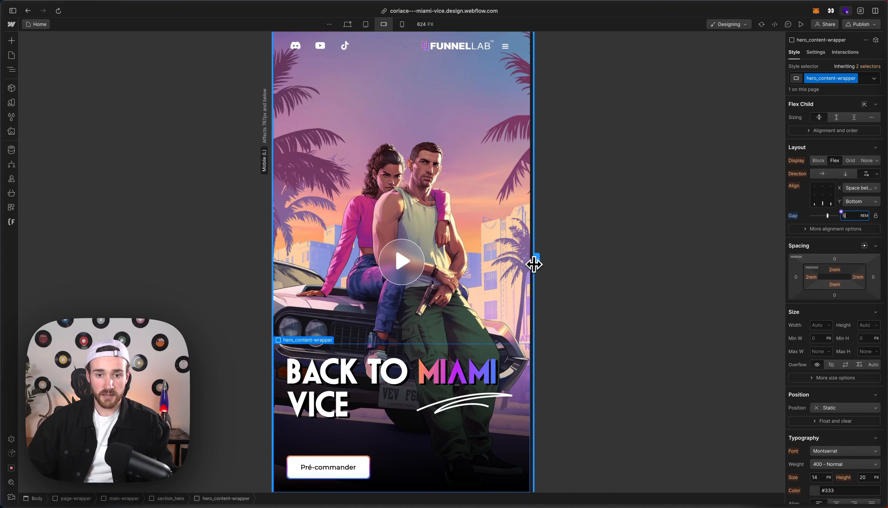
pyautogui.moveTo(537, 261); pyautogui.dragTo(492, 265)
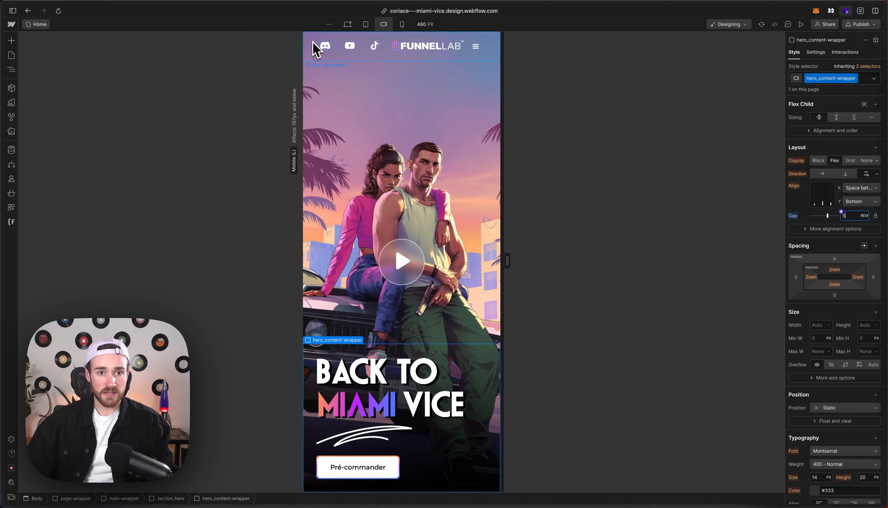
# - Set the nav_component's left and right padding to 1.25rem at the mobile landscape breakpoint
pyautogui.click(313, 49)
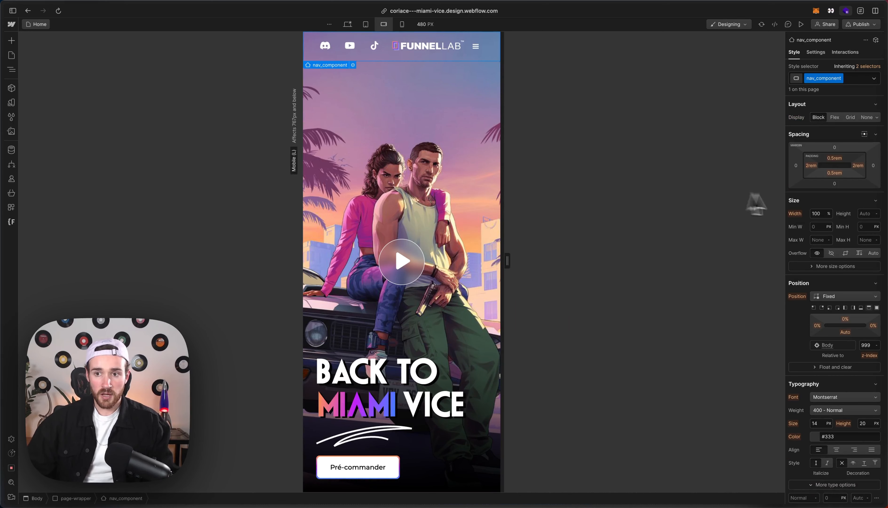
pyautogui.click(810, 168)
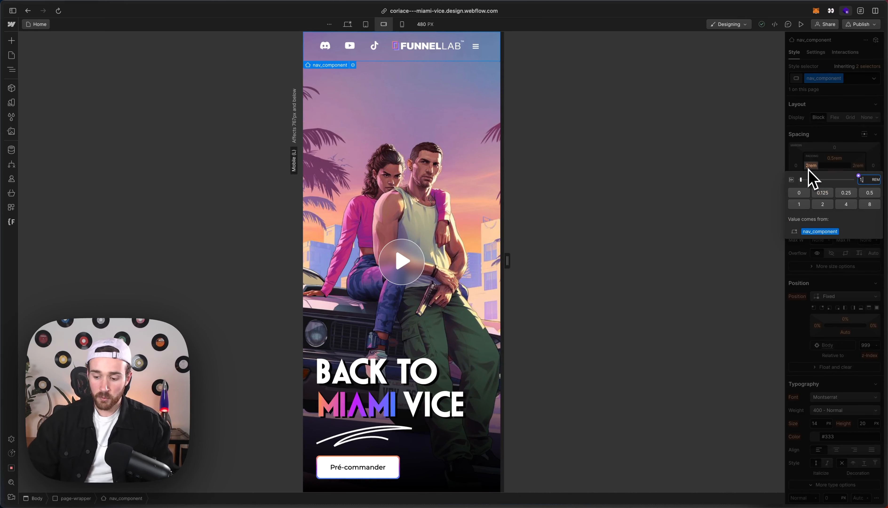
pyautogui.write('1,25')
pyautogui.press('Return')
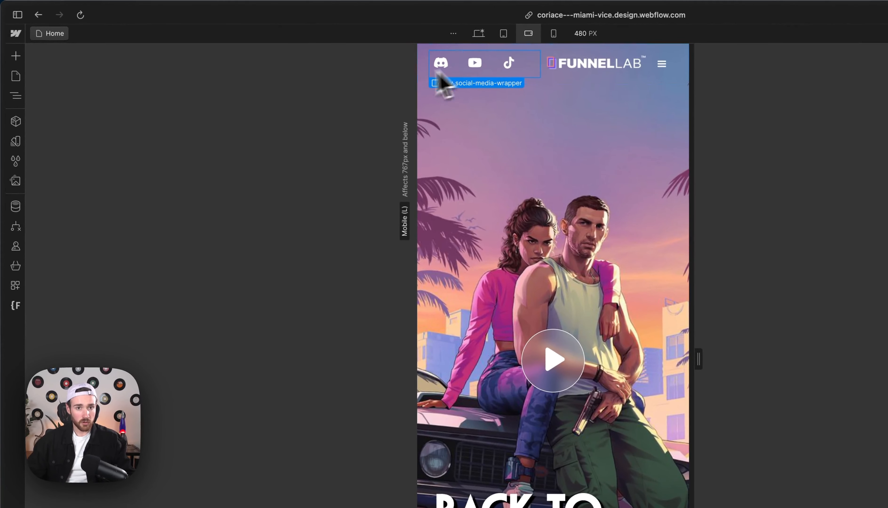
# - Hide the nav_social-media-wrapper at mobile landscape by setting its display to None, and compare the navbar at the tablet breakpoint
pyautogui.click(16, 100)
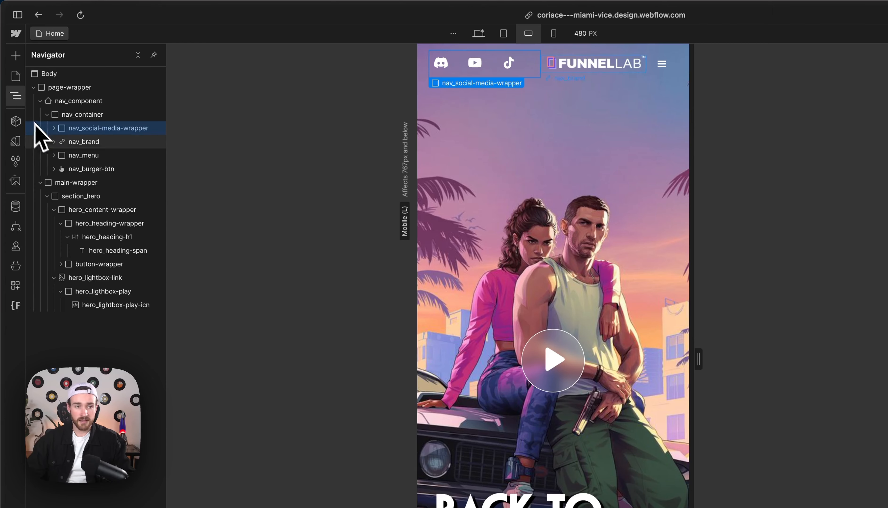
pyautogui.click(54, 128)
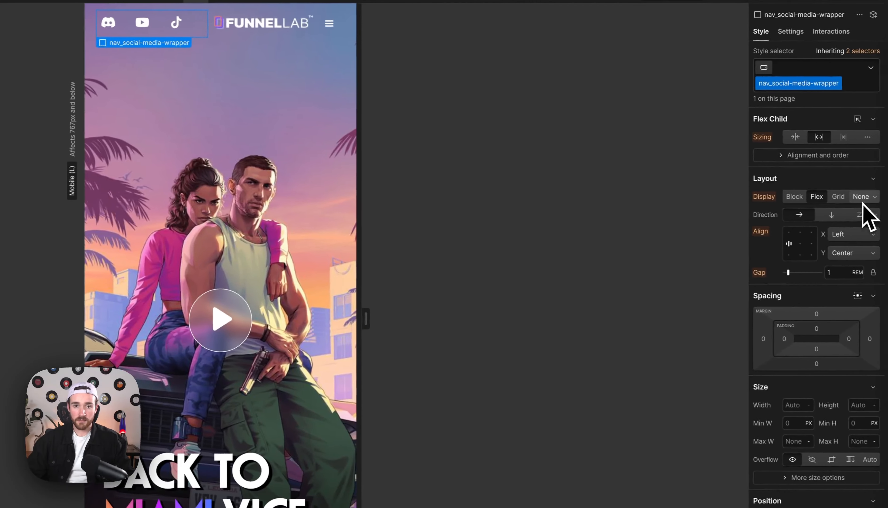
pyautogui.click(860, 196)
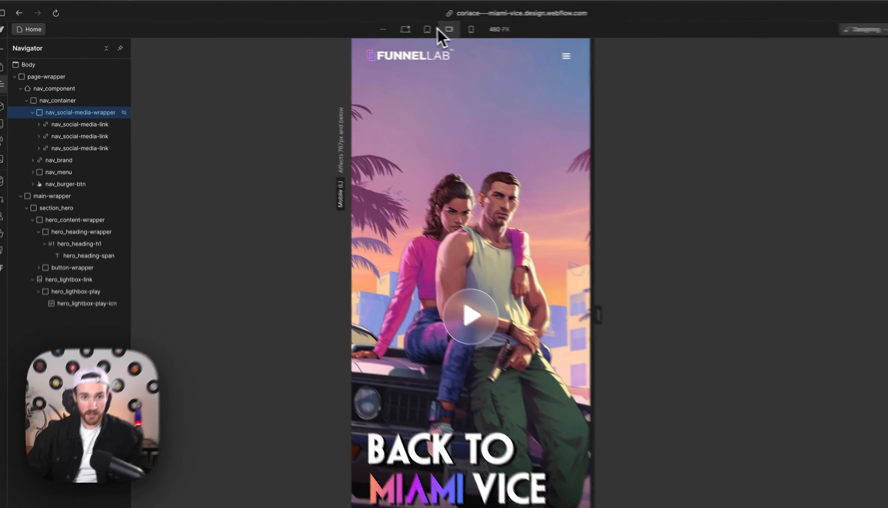
pyautogui.click(365, 24)
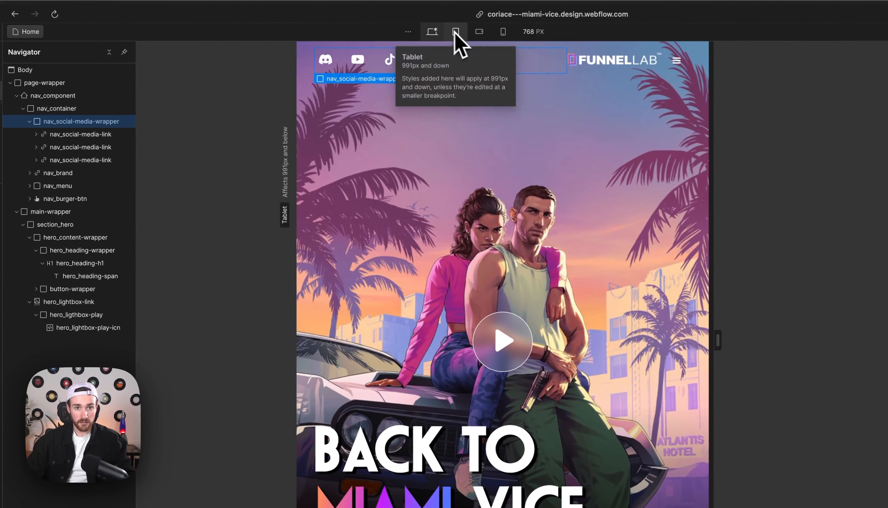
# - Compare the navbar and hero layout across the desktop, mobile landscape and mobile portrait breakpoints
pyautogui.click(431, 31)
pyautogui.click(275, 106)
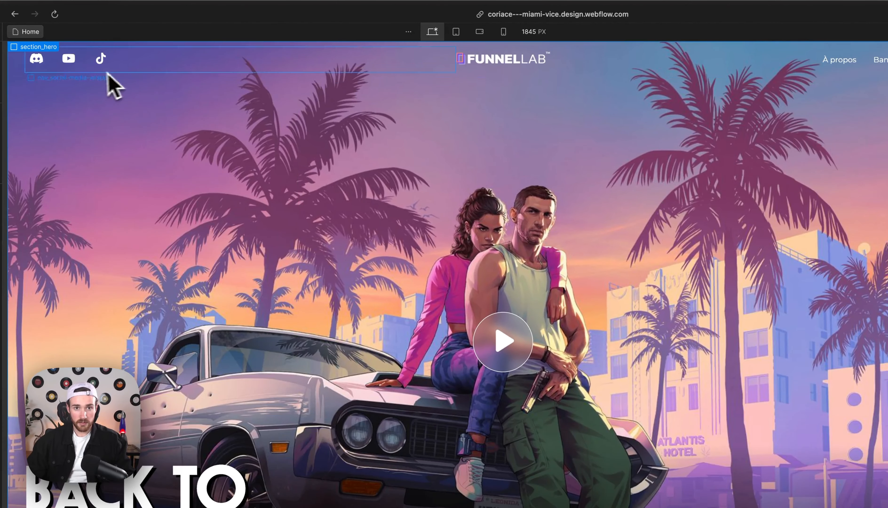
pyautogui.click(480, 31)
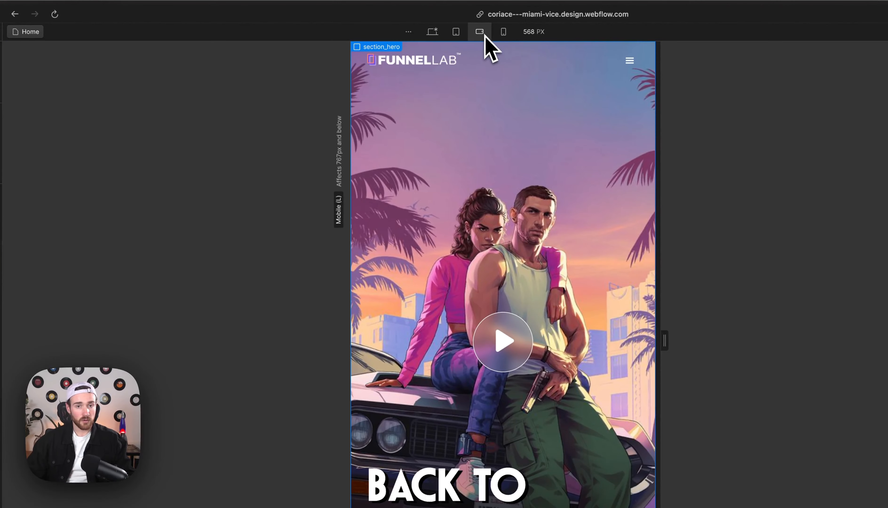
pyautogui.click(504, 32)
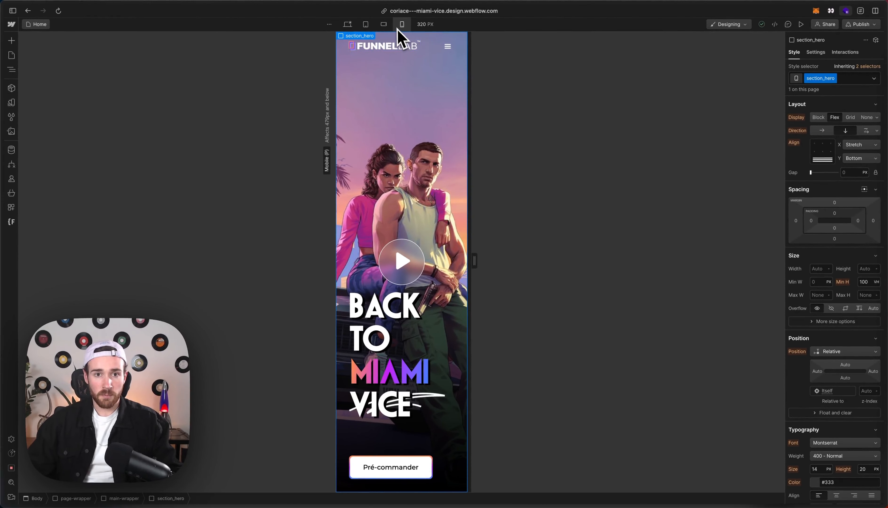
pyautogui.click(384, 24)
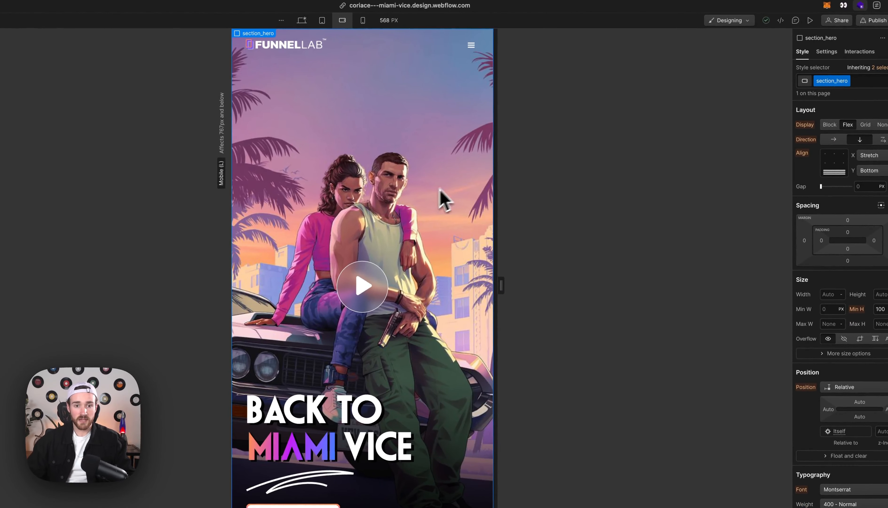
# - Set the width and height of hero_ligthbox-play to 5rem at the mobile landscape breakpoint
pyautogui.moveTo(502, 285); pyautogui.dragTo(451, 281)
pyautogui.click(366, 270)
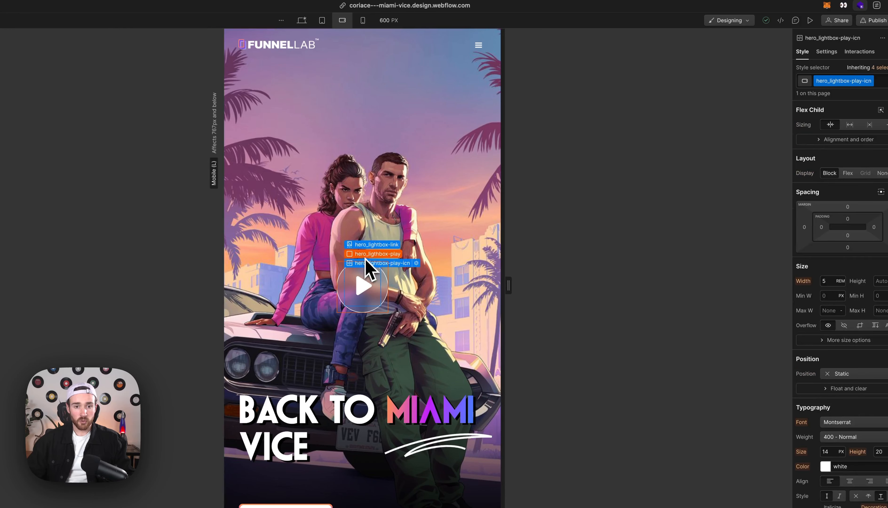
pyautogui.click(366, 255)
pyautogui.click(826, 295)
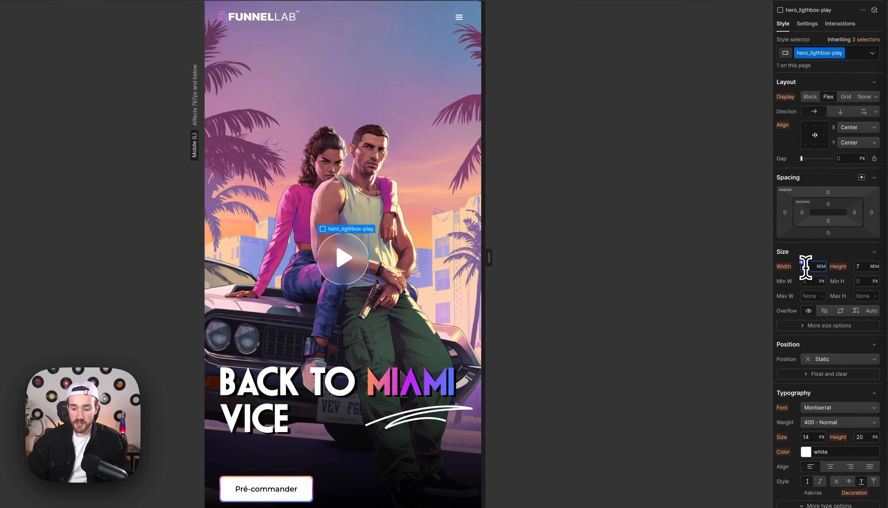
pyautogui.write('5')
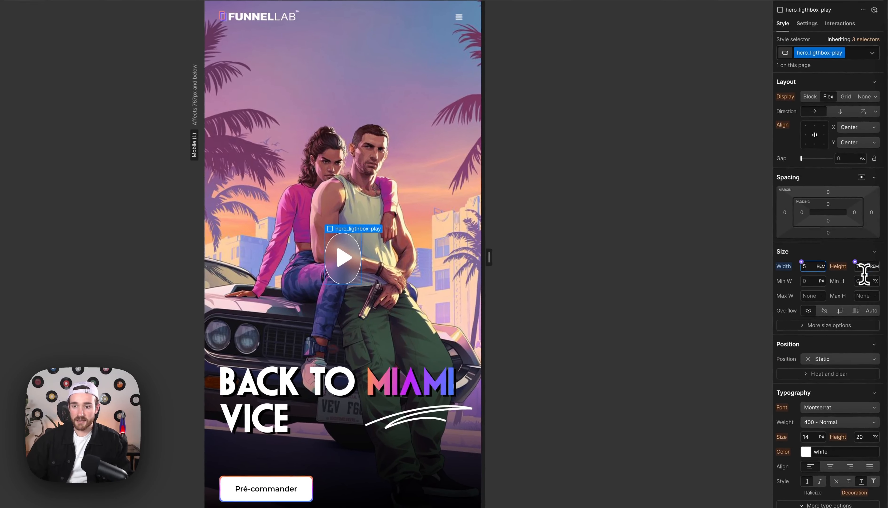
pyautogui.write('5')
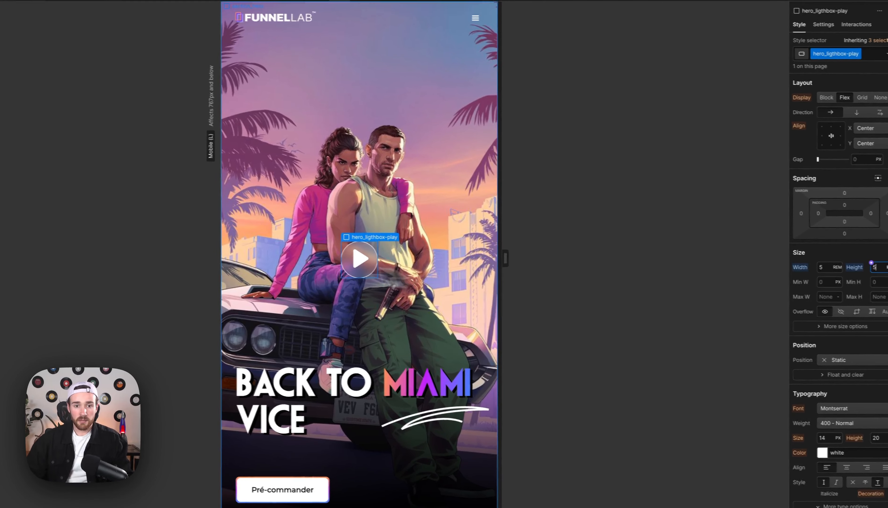
# - Set the width of hero_lightbox-play-icn to 4rem at the mobile landscape breakpoint
pyautogui.click(347, 258)
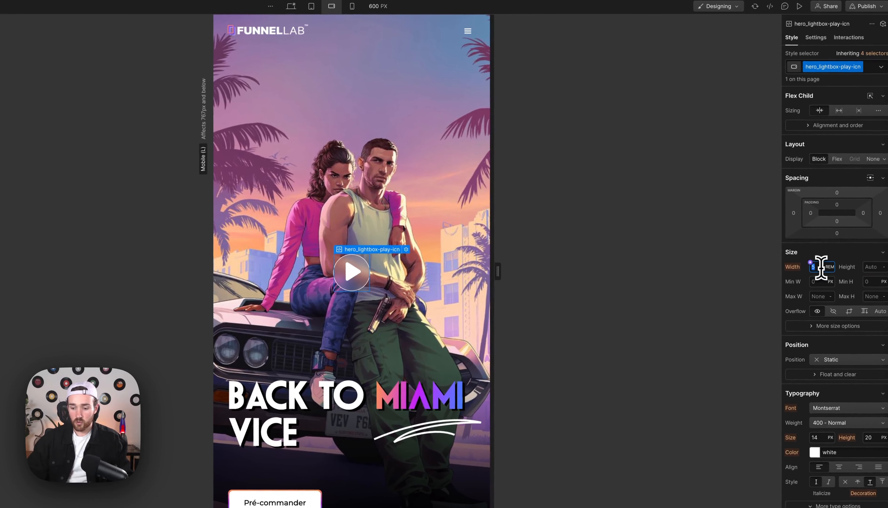
pyautogui.click(822, 264)
pyautogui.write('4')
pyautogui.click(423, 106)
# - Check the hero heading's wrapping and the button's fit at mobile portrait widths between 256 px and 360 px
pyautogui.click(352, 6)
pyautogui.moveTo(486, 277); pyautogui.dragTo(483, 279)
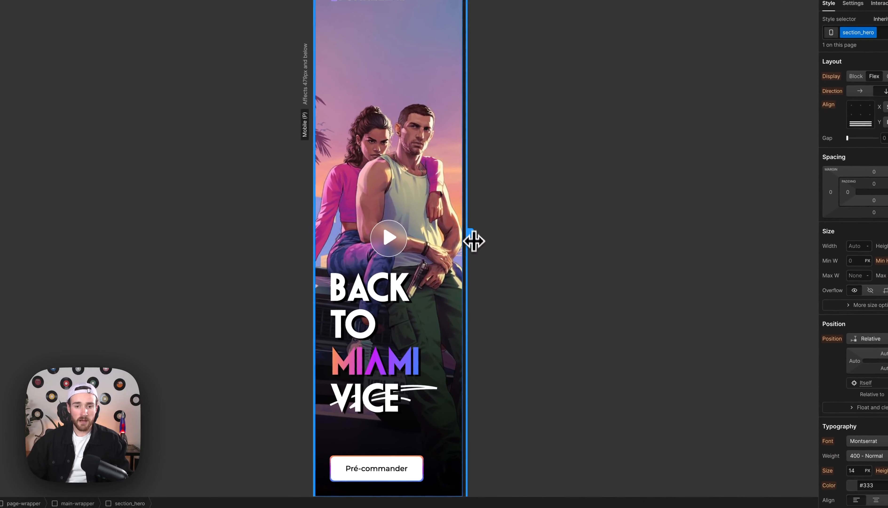
pyautogui.moveTo(474, 241); pyautogui.dragTo(457, 236)
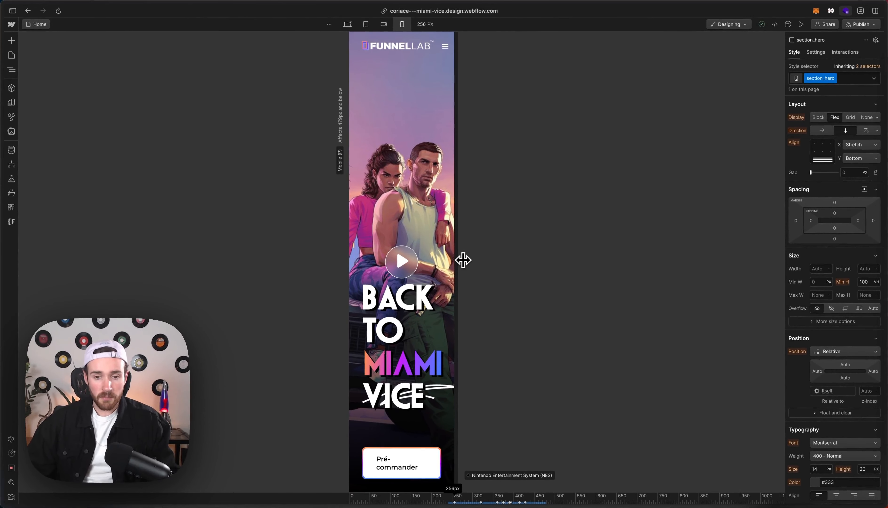
pyautogui.moveTo(462, 258); pyautogui.dragTo(476, 259)
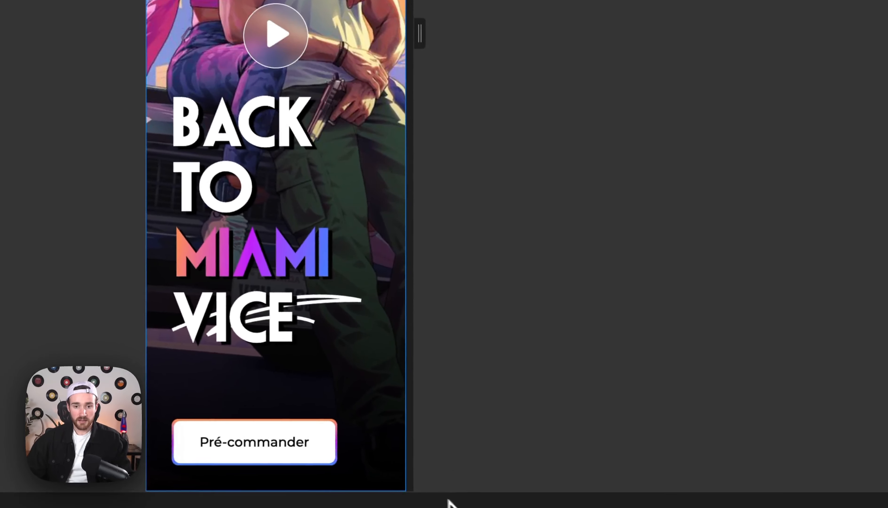
pyautogui.moveTo(490, 117); pyautogui.dragTo(487, 117)
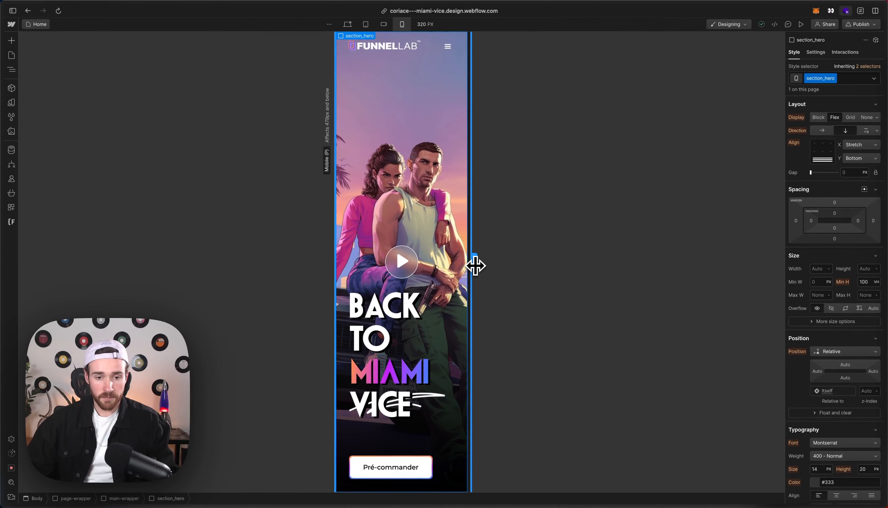
pyautogui.moveTo(473, 265); pyautogui.dragTo(483, 267)
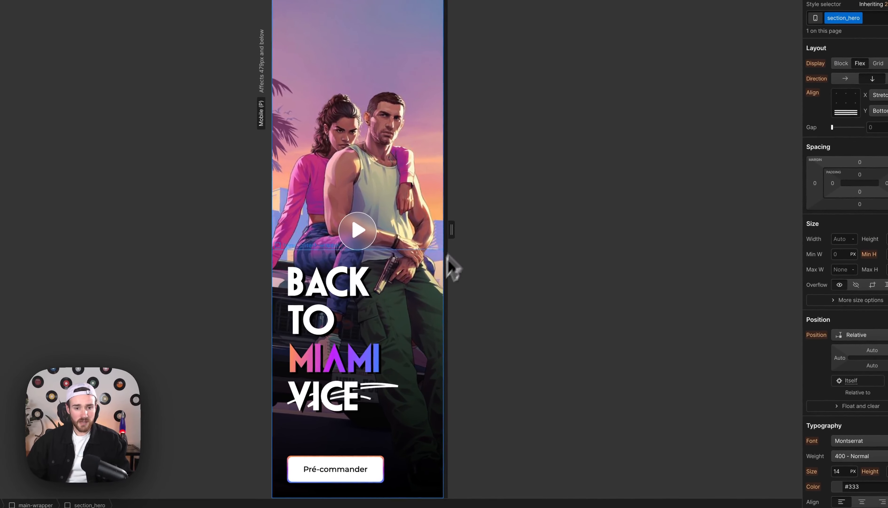
# - Replace hero_heading-span's background image with MIAMI.svg at mobile portrait and set the image's width to 12rem
pyautogui.click(343, 369)
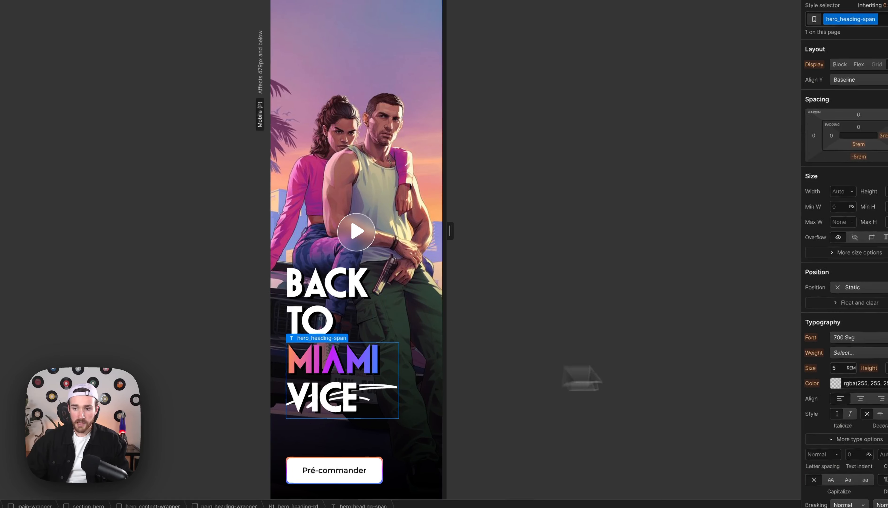
pyautogui.scroll(-8, 842, 385)
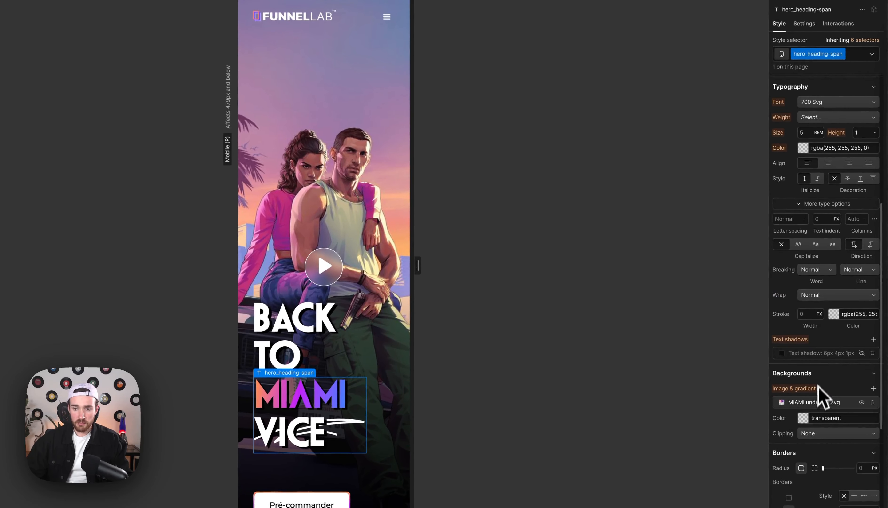
pyautogui.click(817, 402)
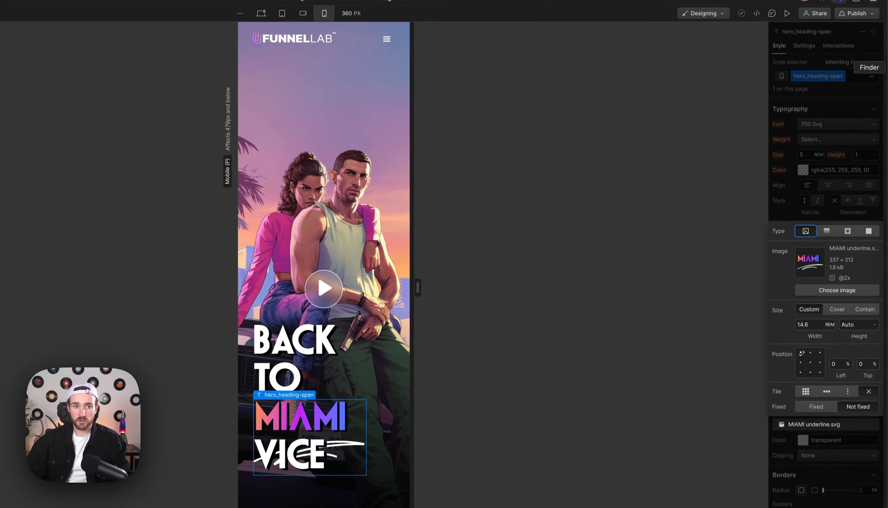
pyautogui.click(842, 295)
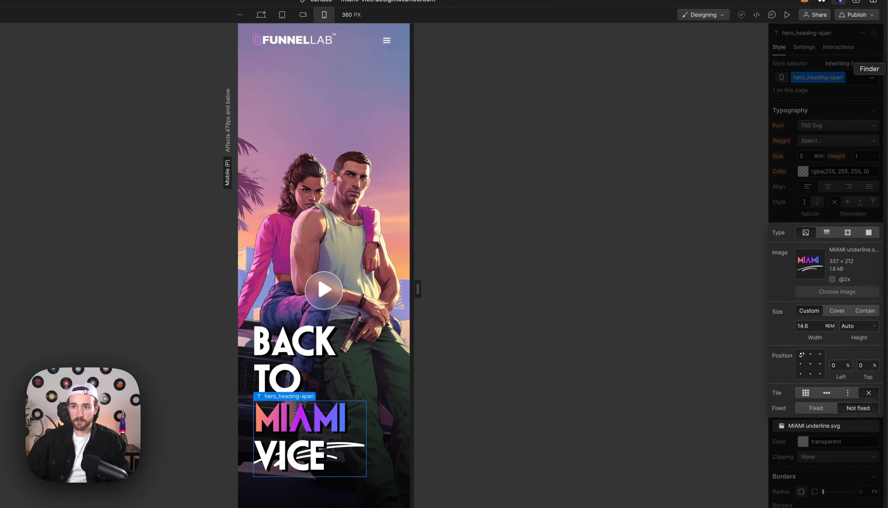
pyautogui.click(886, 69)
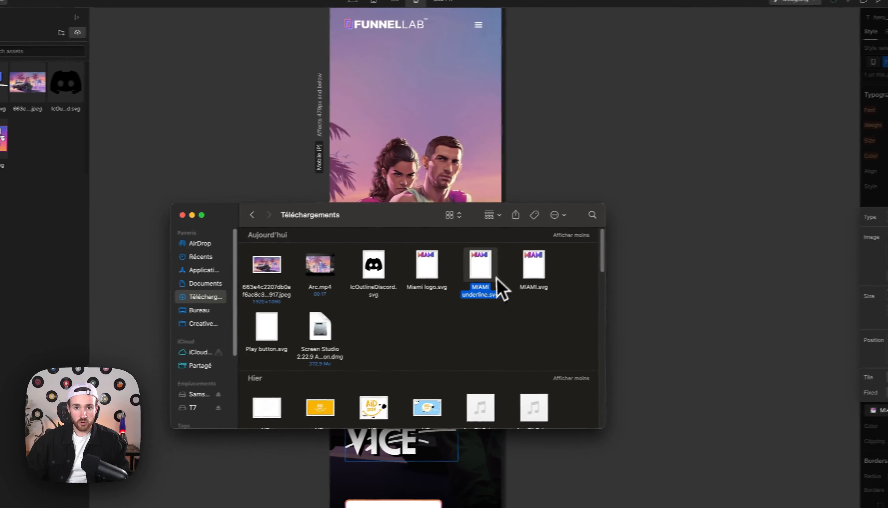
pyautogui.moveTo(538, 284); pyautogui.dragTo(41, 220)
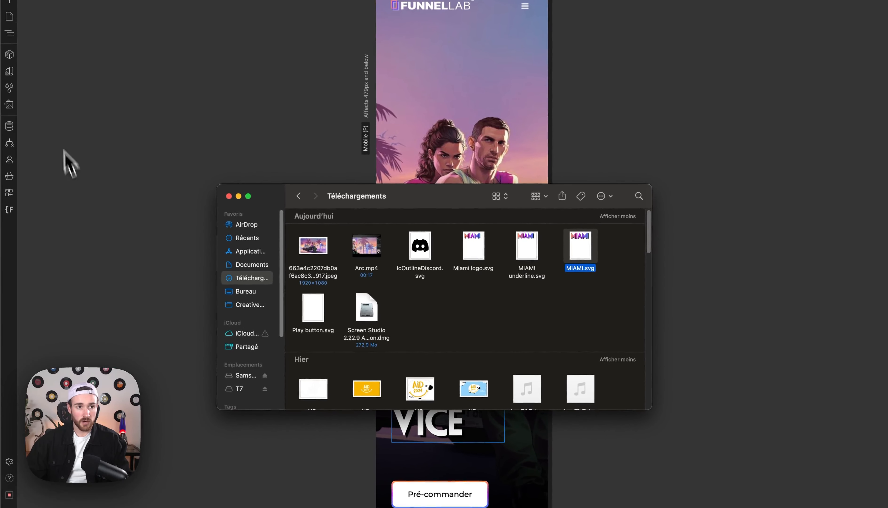
pyautogui.click(427, 438)
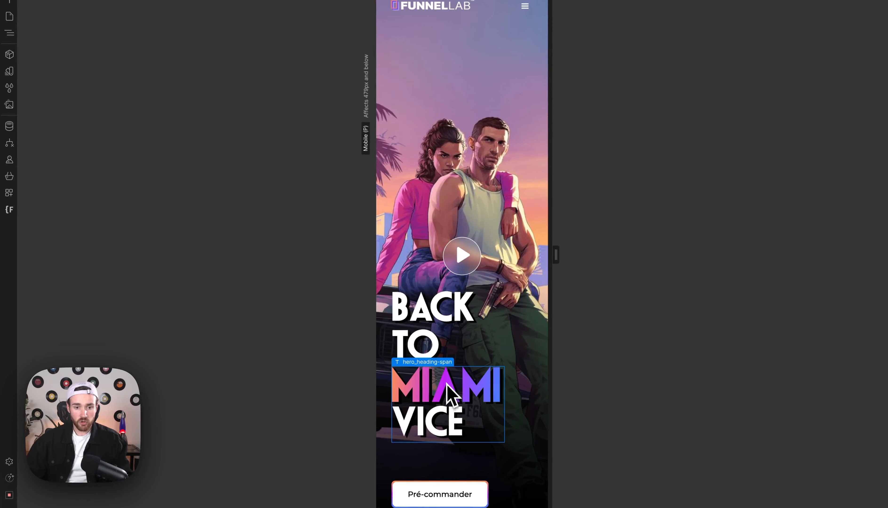
pyautogui.click(826, 274)
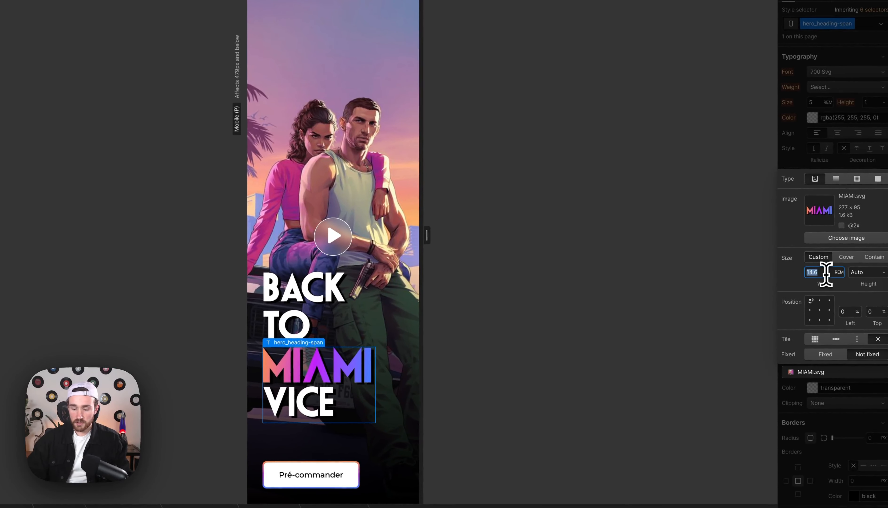
pyautogui.write('12')
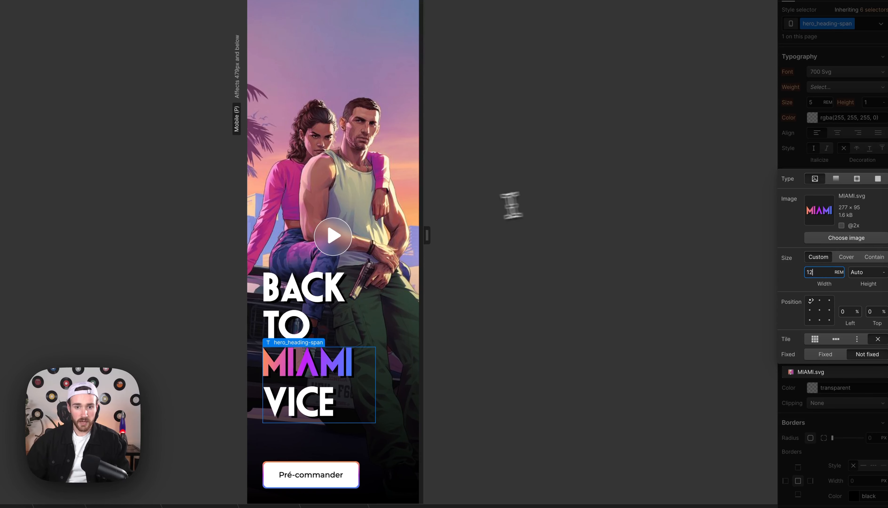
# - Set hero_content-wrapper's gap to 2rem at mobile portrait and check the heading and button at narrower widths
pyautogui.moveTo(426, 235); pyautogui.dragTo(455, 235)
pyautogui.click(398, 463)
pyautogui.click(848, 187)
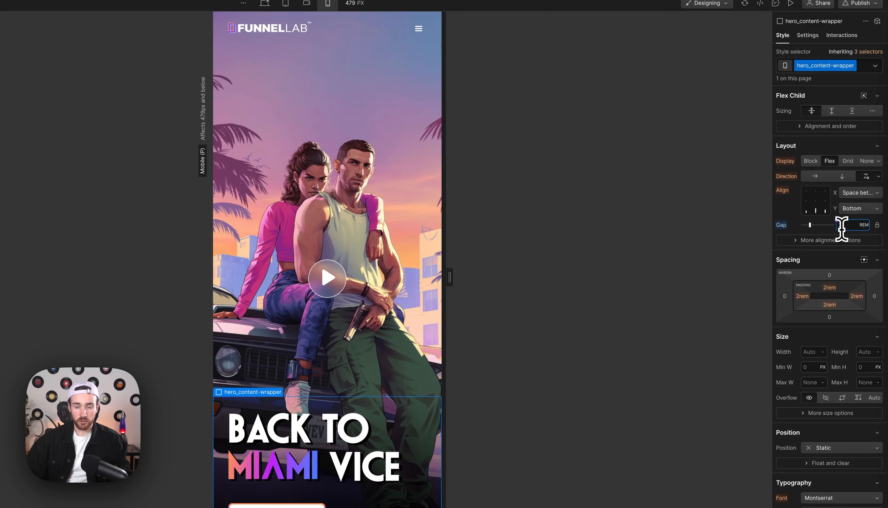
pyautogui.moveTo(449, 277); pyautogui.dragTo(426, 277)
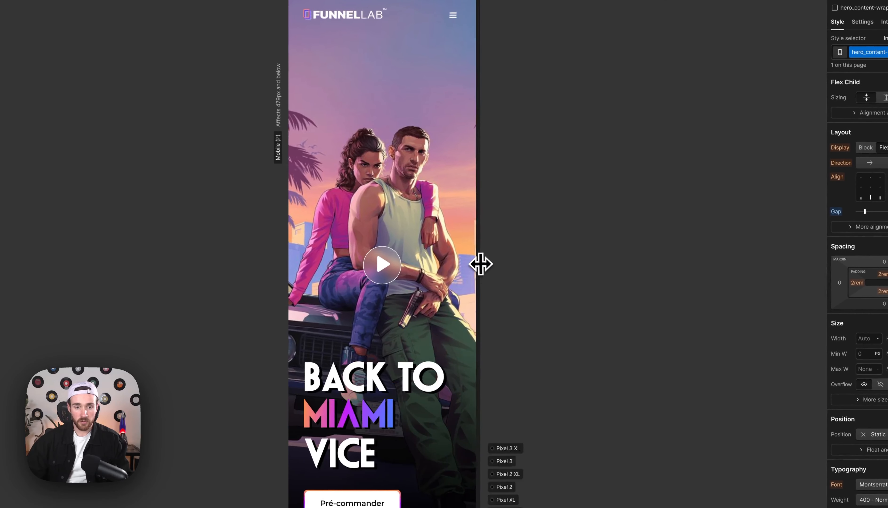
pyautogui.moveTo(481, 264); pyautogui.dragTo(459, 261)
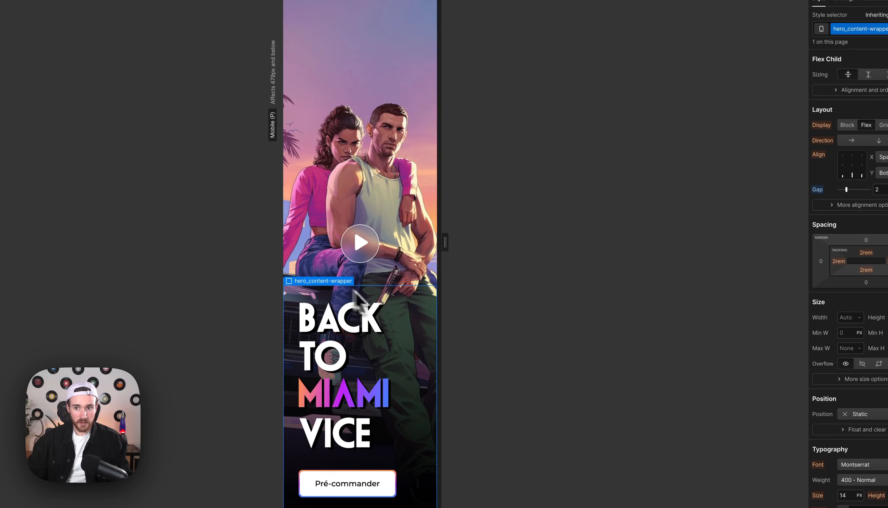
# - Set hero_content-wrapper's padding to 1rem on all four sides at the mobile portrait breakpoint
pyautogui.click(867, 252)
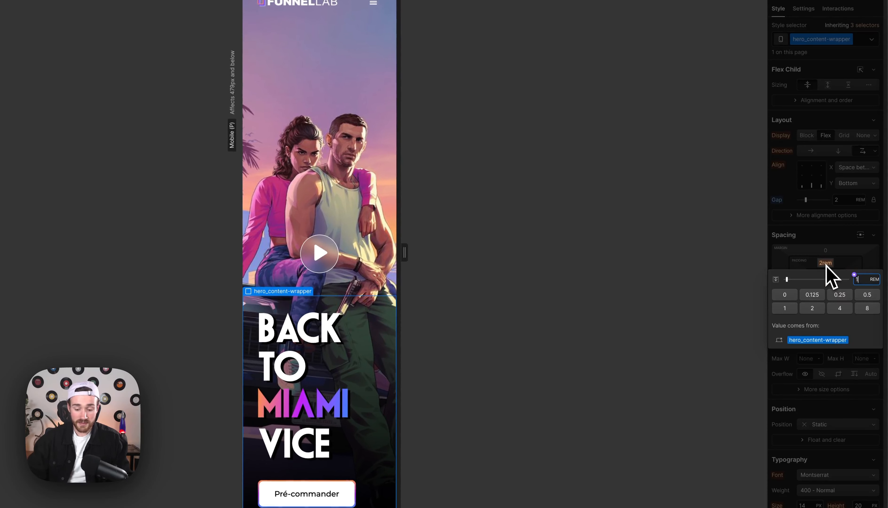
pyautogui.write('1')
pyautogui.press('Return')
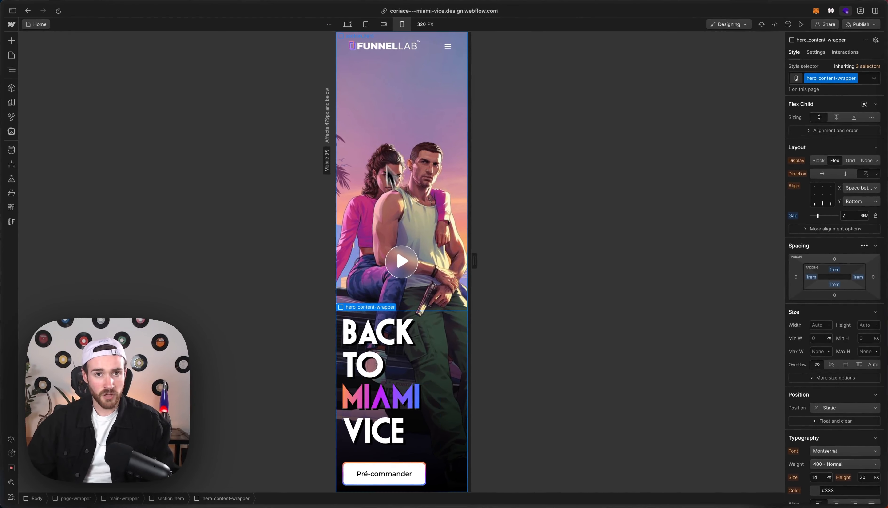
# - Review the hero section at mobile landscape and at mobile portrait widened to 479 px
pyautogui.click(383, 24)
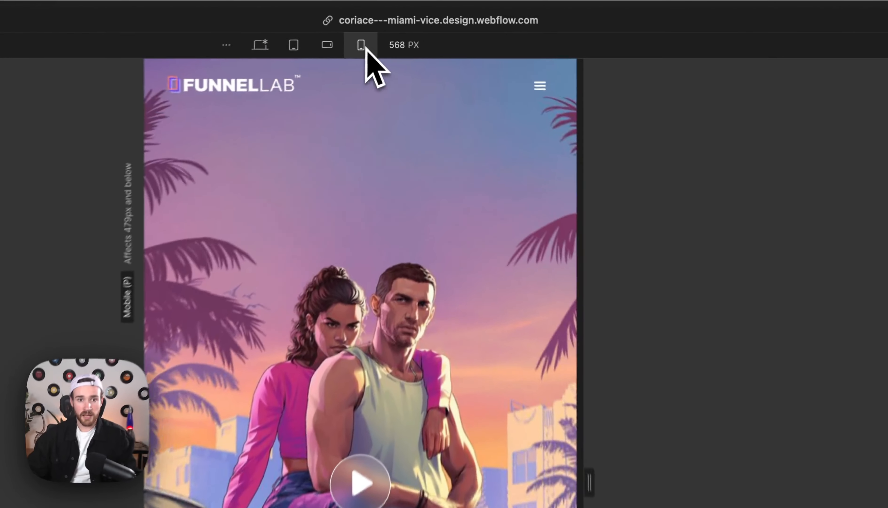
pyautogui.click(402, 24)
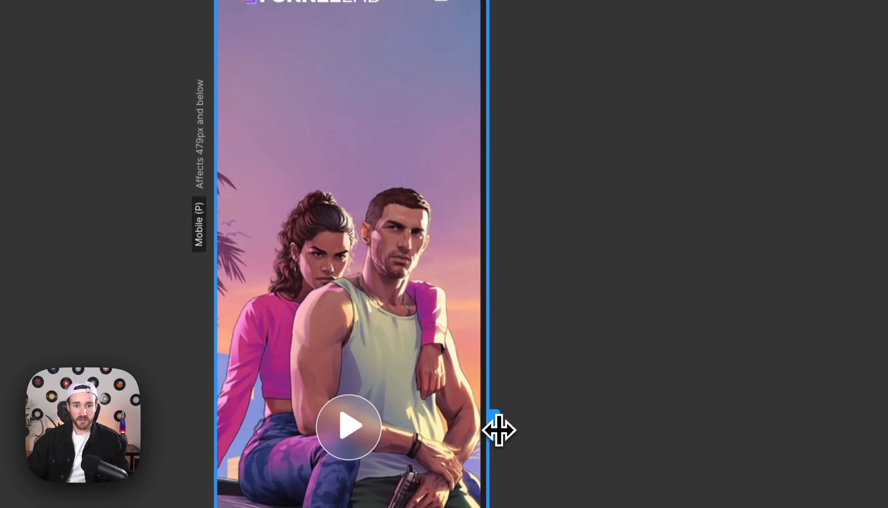
pyautogui.moveTo(499, 431); pyautogui.dragTo(571, 424)
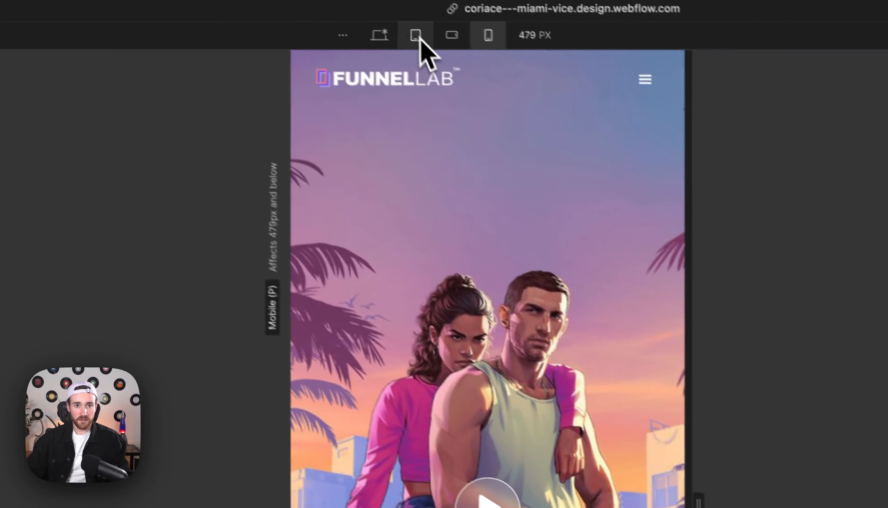
# - Give button-wrapper's Hover state at the desktop breakpoint a Move transform of -3 px on the Y axis
pyautogui.click(380, 35)
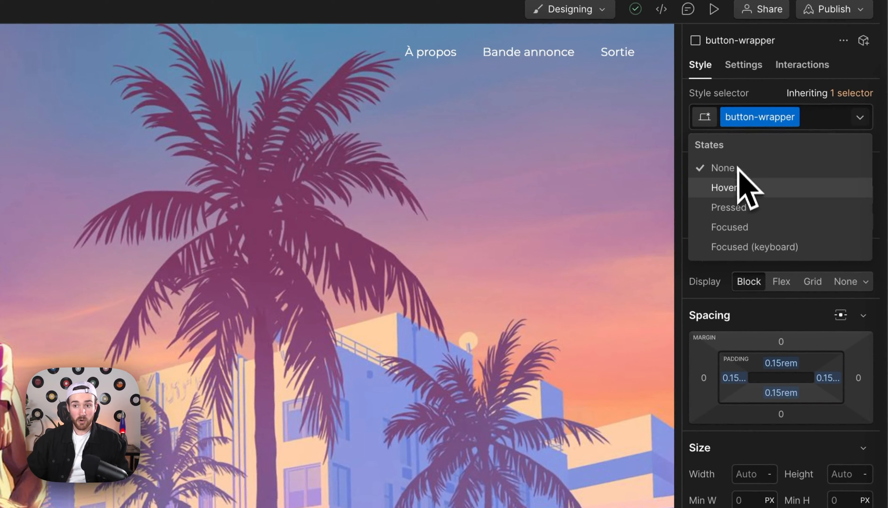
pyautogui.click(740, 186)
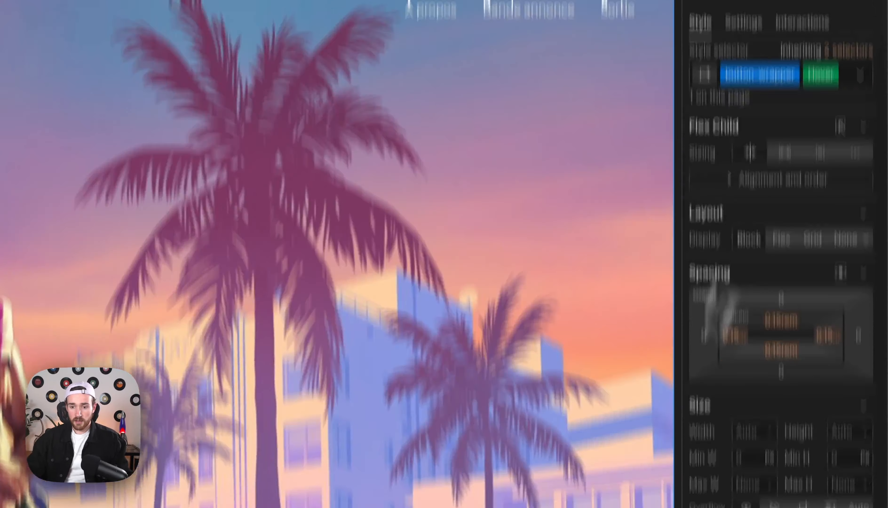
pyautogui.scroll(-15, 716, 310)
pyautogui.click(876, 354)
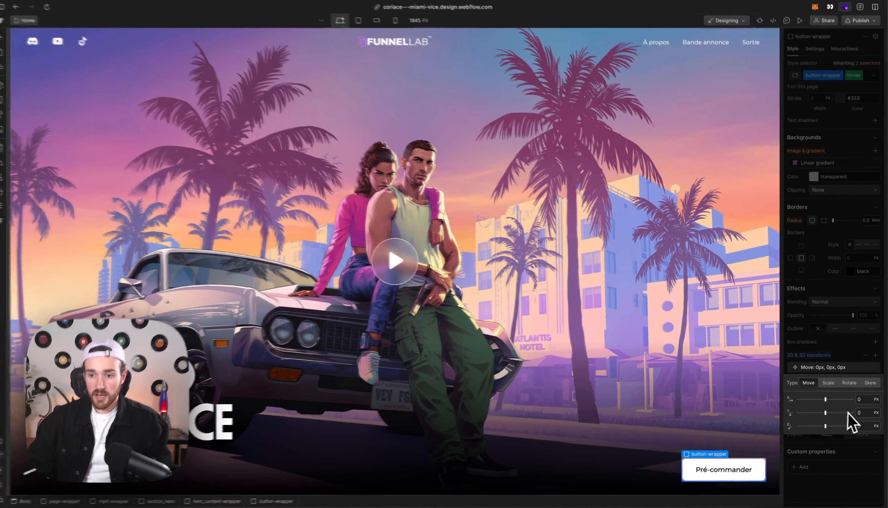
pyautogui.click(863, 411)
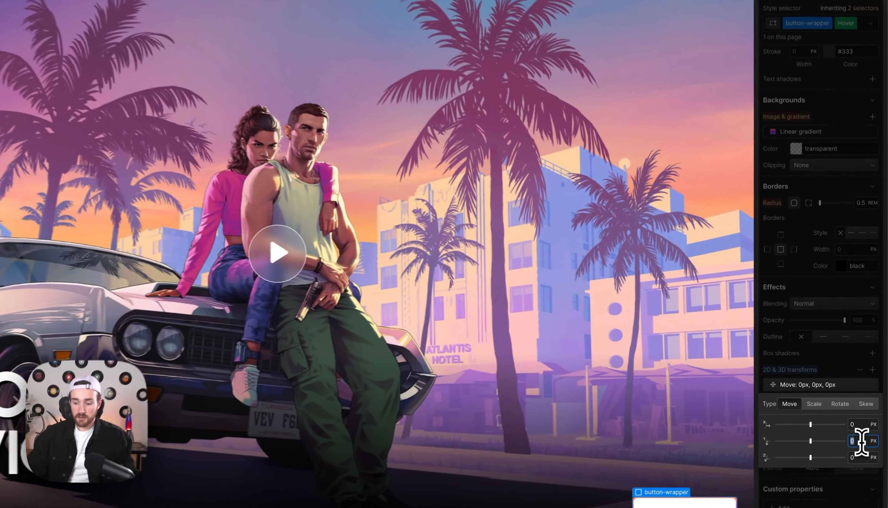
pyautogui.write('-3')
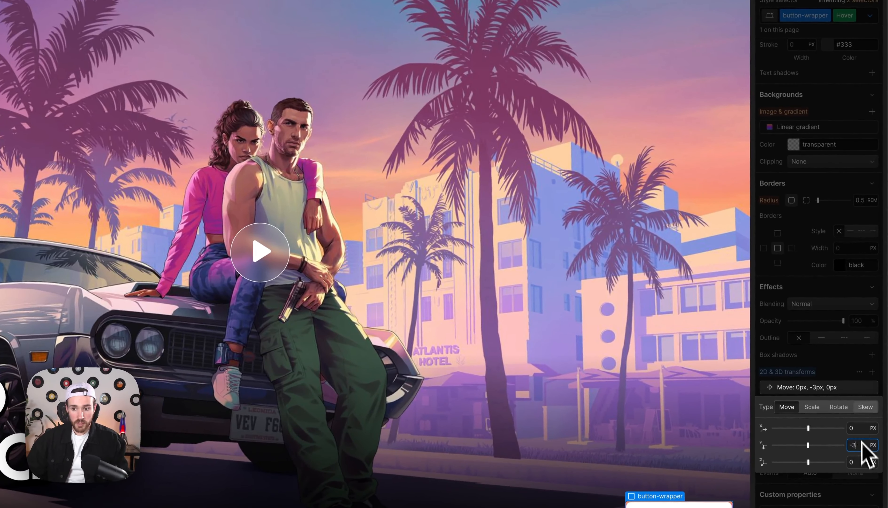
pyautogui.click(844, 373)
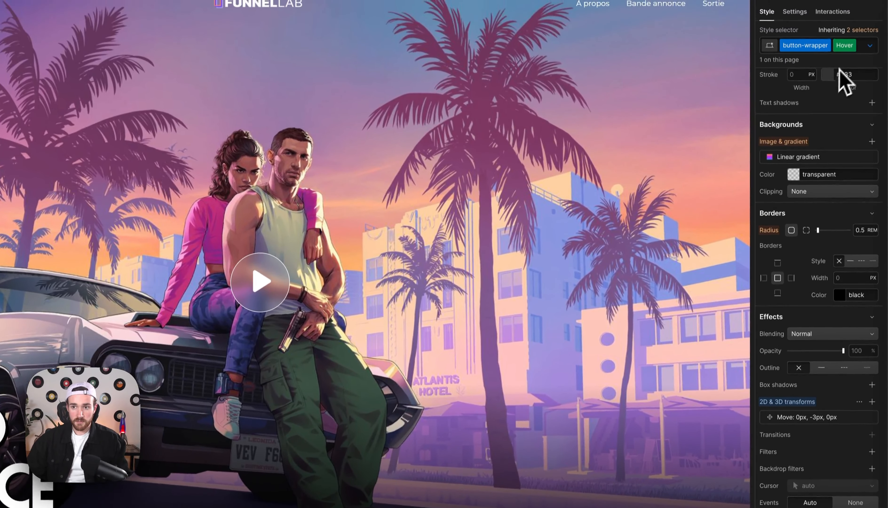
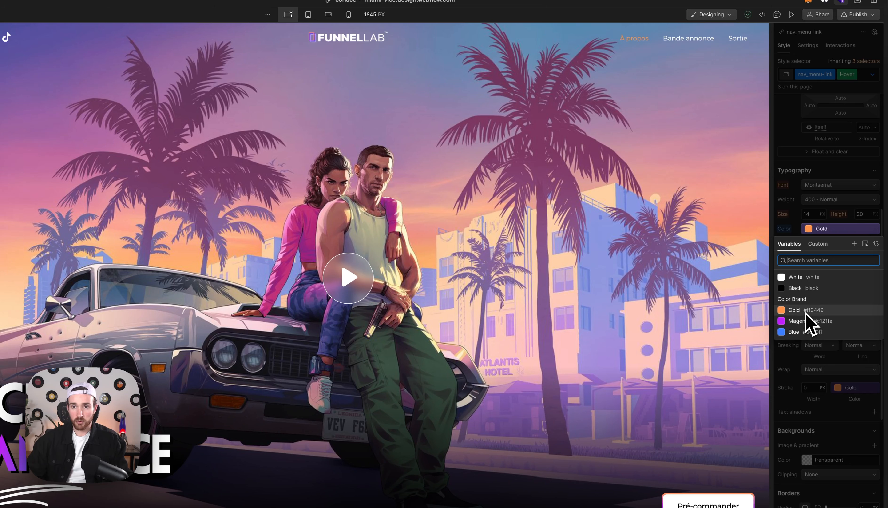
# - Set nav_menu-link's hover text color to the Gold variable and add a 200 ms Font Color transition with ease to its base state
pyautogui.click(806, 312)
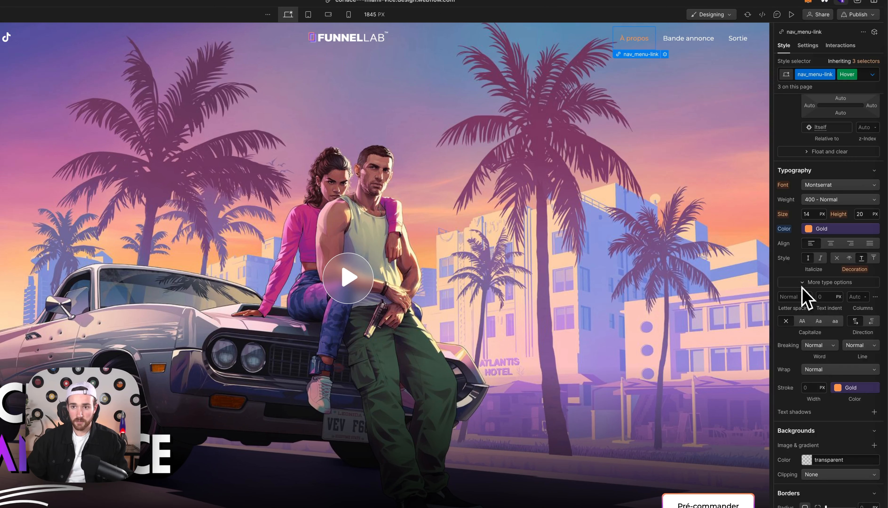
pyautogui.click(847, 75)
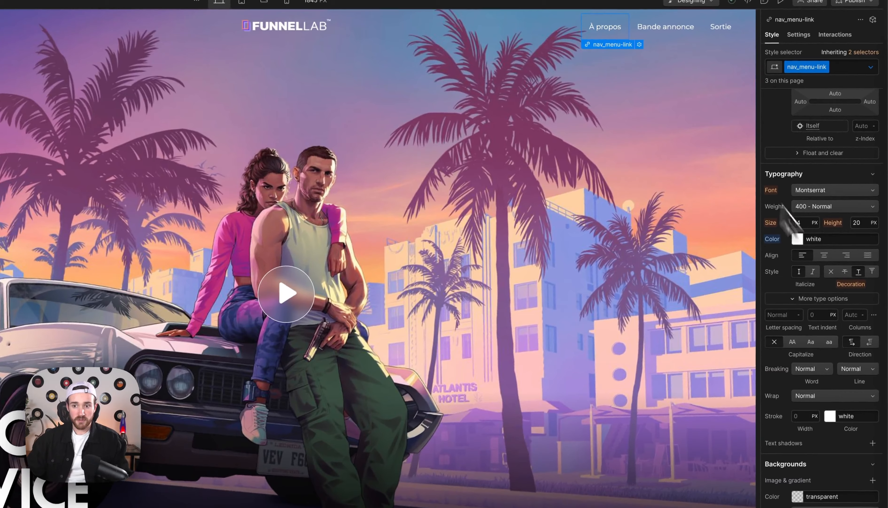
pyautogui.scroll(-10, 848, 381)
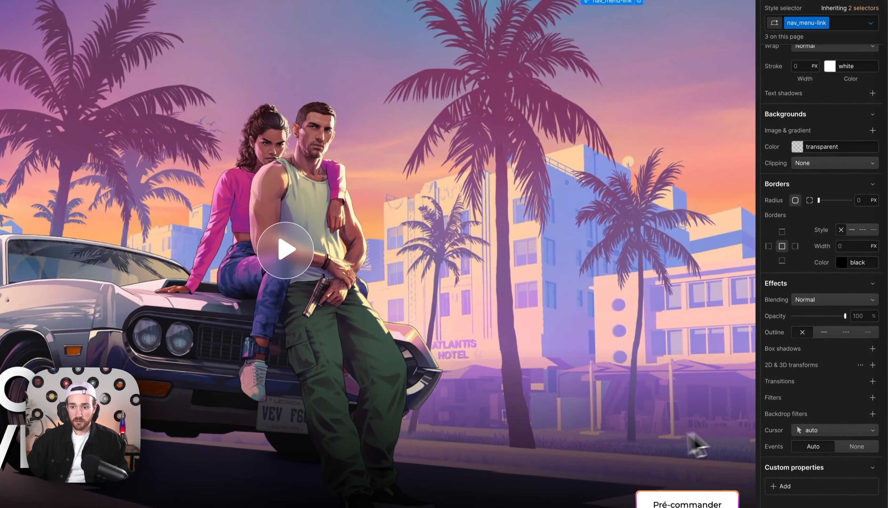
pyautogui.click(873, 402)
pyautogui.click(820, 410)
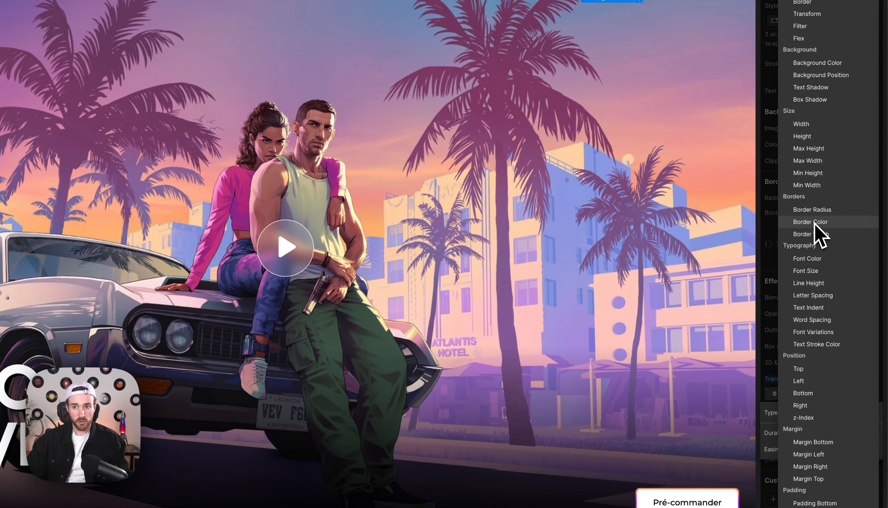
pyautogui.click(812, 261)
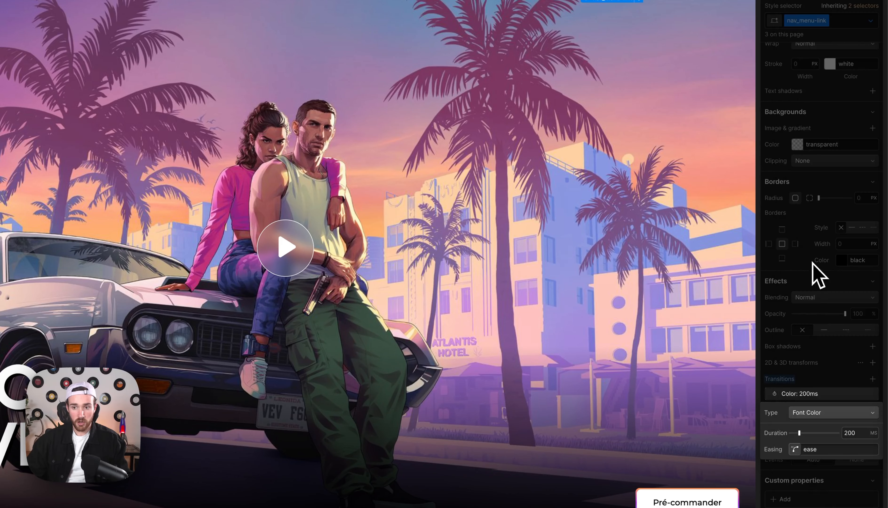
pyautogui.click(832, 328)
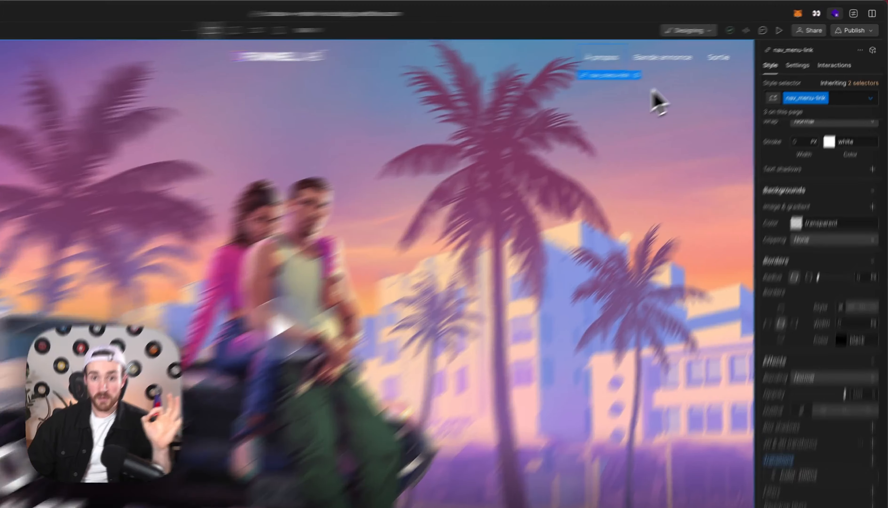
# - Add a Page load trigger that starts an animation when the page finishes loading
pyautogui.click(701, 73)
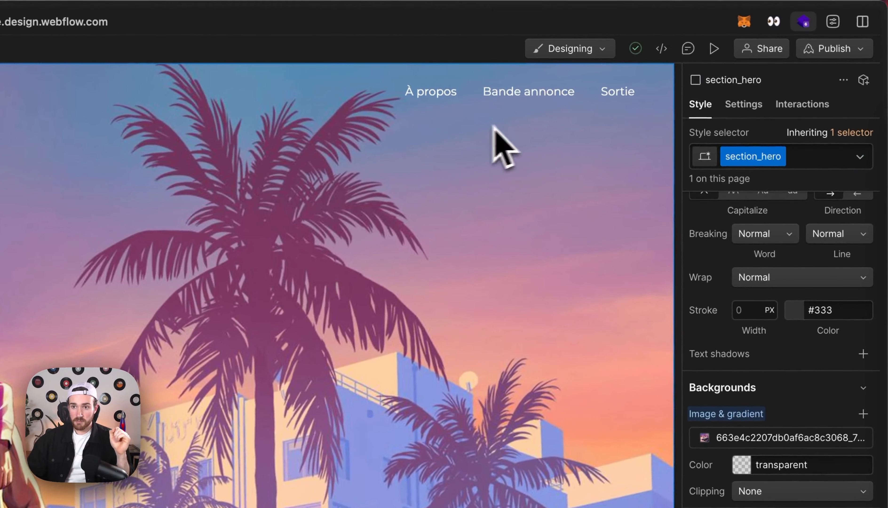
pyautogui.click(799, 106)
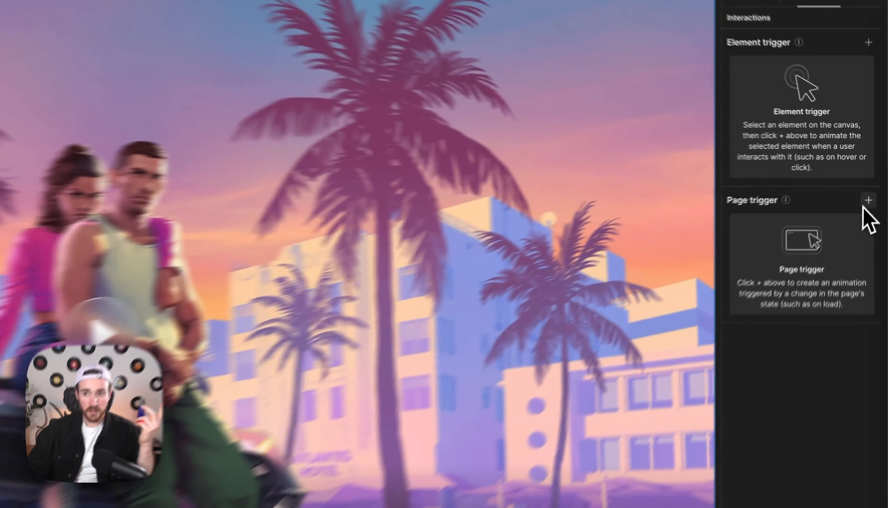
pyautogui.click(876, 179)
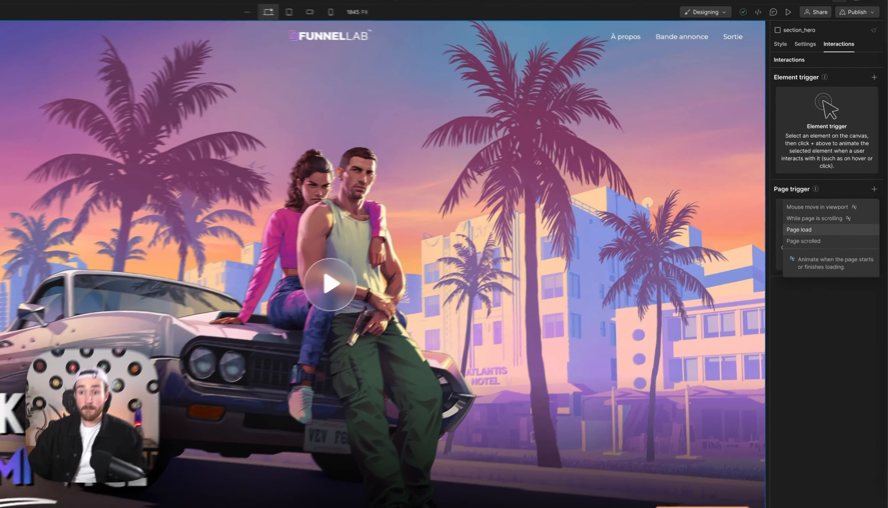
pyautogui.click(810, 214)
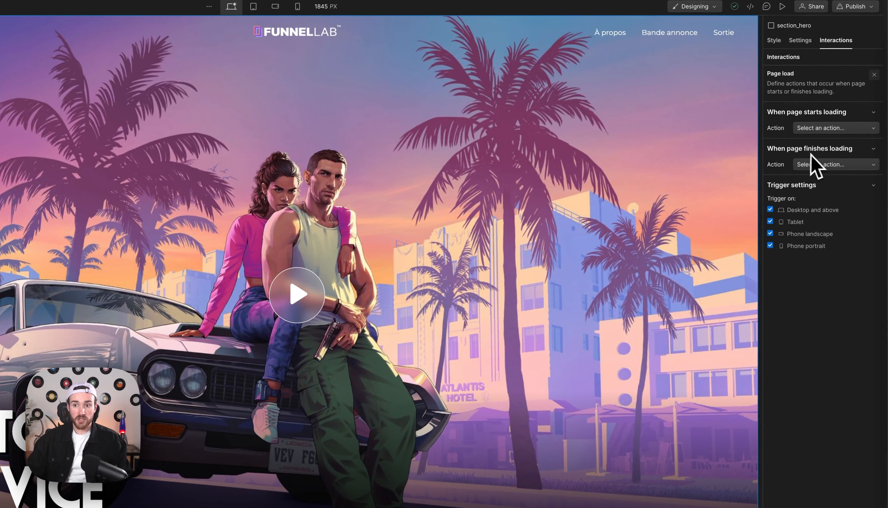
pyautogui.click(825, 165)
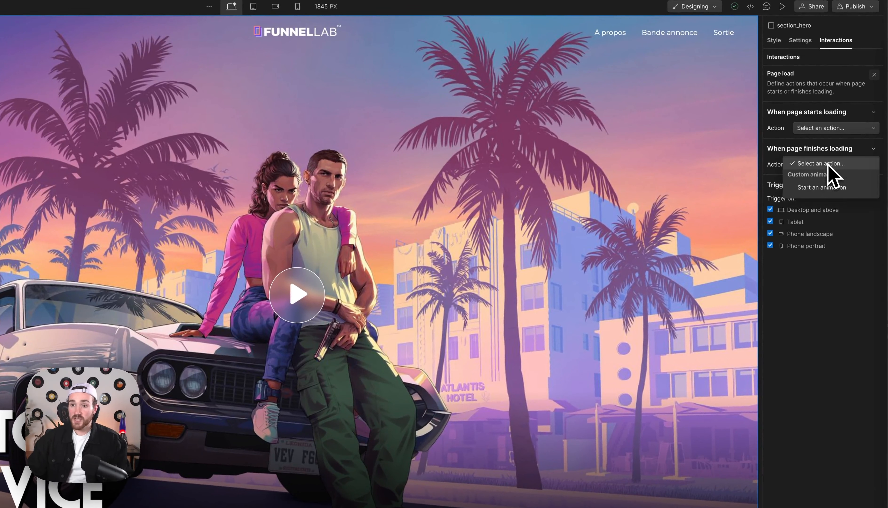
pyautogui.click(828, 187)
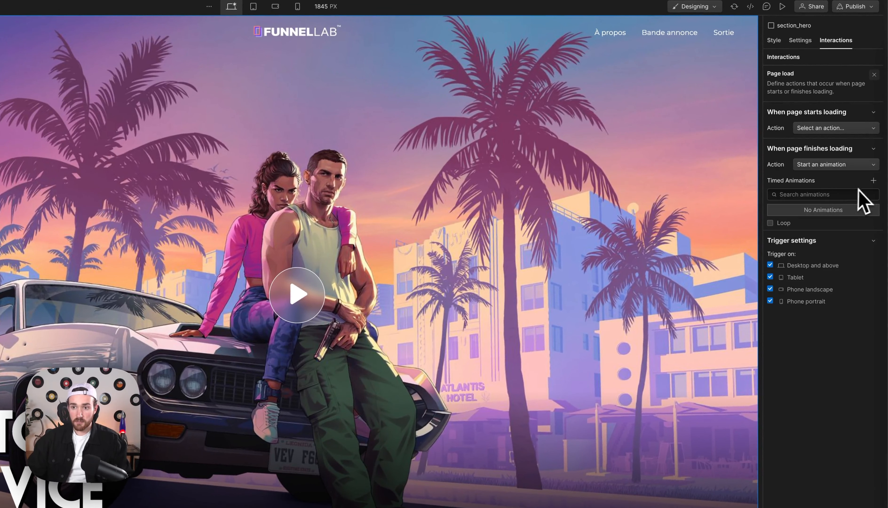
# - Create a timed animation named Hero Section [Load] for the page load trigger
pyautogui.click(873, 180)
pyautogui.write('H')
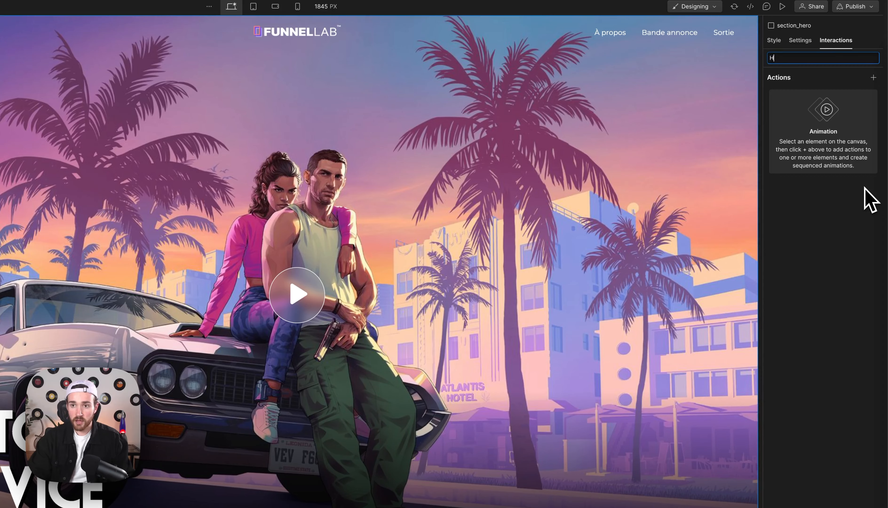
pyautogui.write('ero Section [Load')
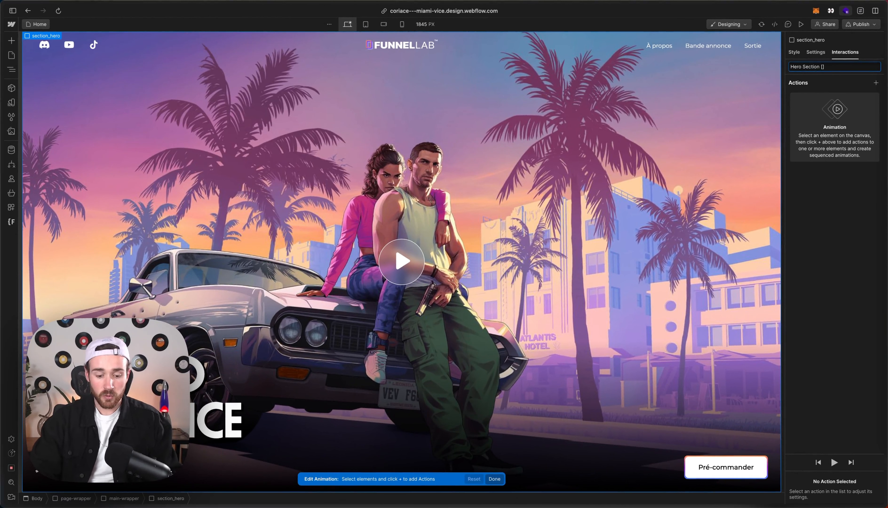
pyautogui.press('Return')
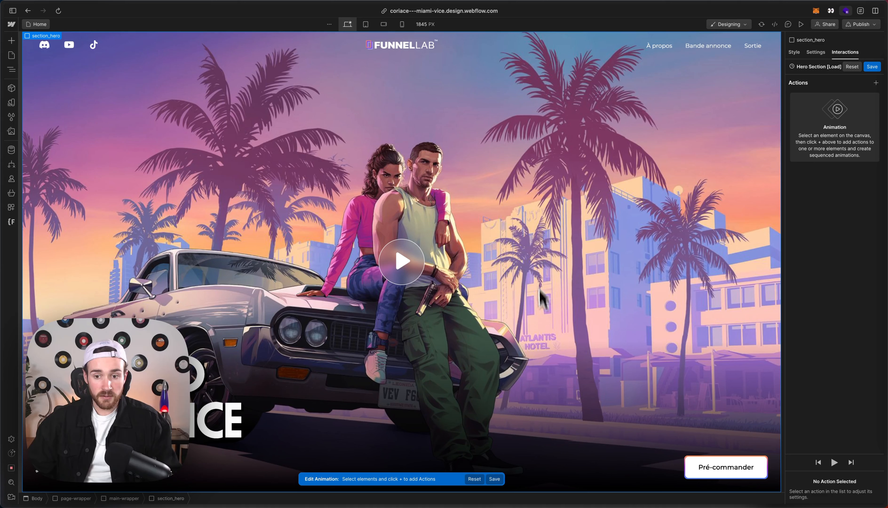
# - Add a Move action for hero_content-wrapper, set as initial state, with the Y offset at 100%
pyautogui.click(333, 411)
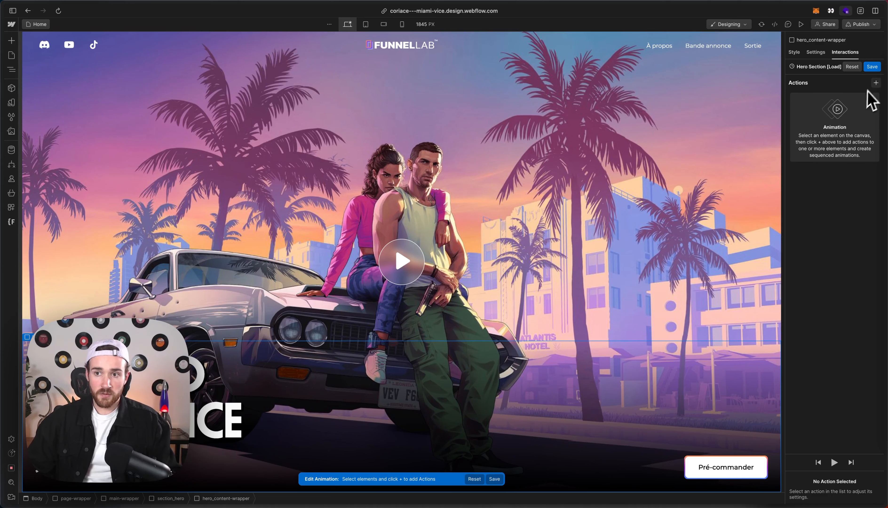
pyautogui.click(877, 84)
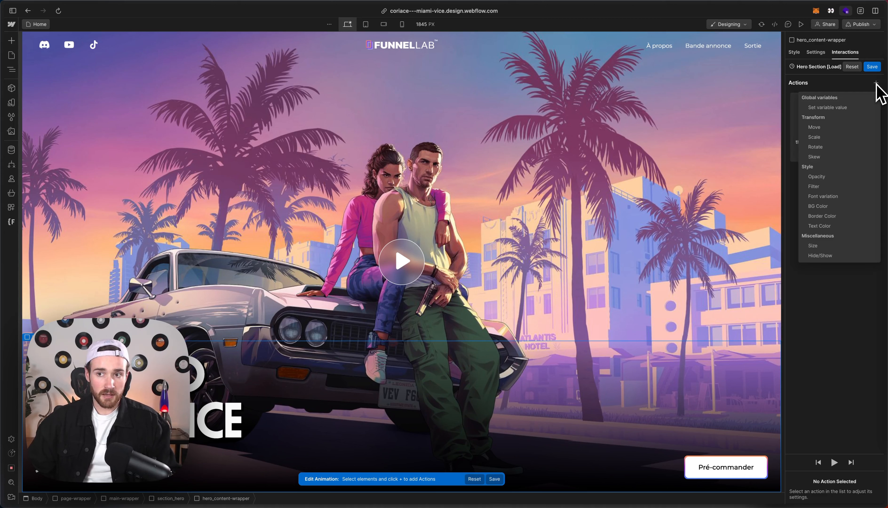
pyautogui.click(816, 128)
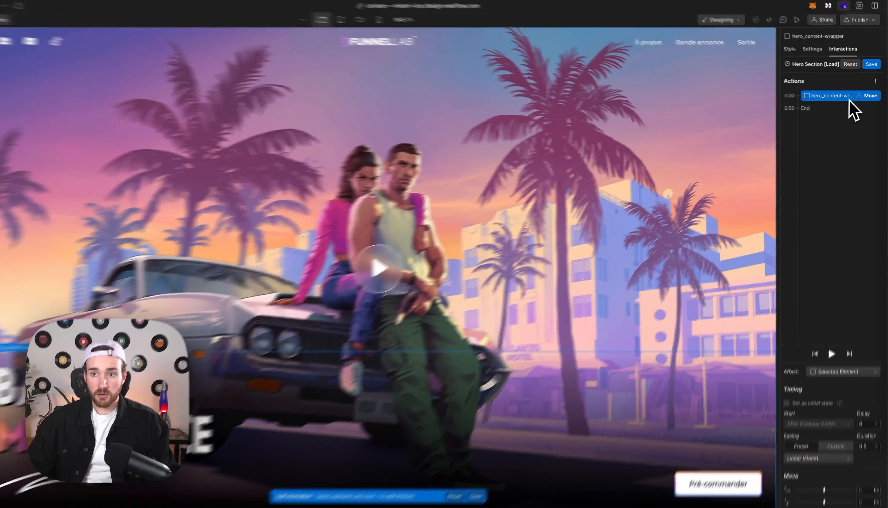
pyautogui.click(786, 403)
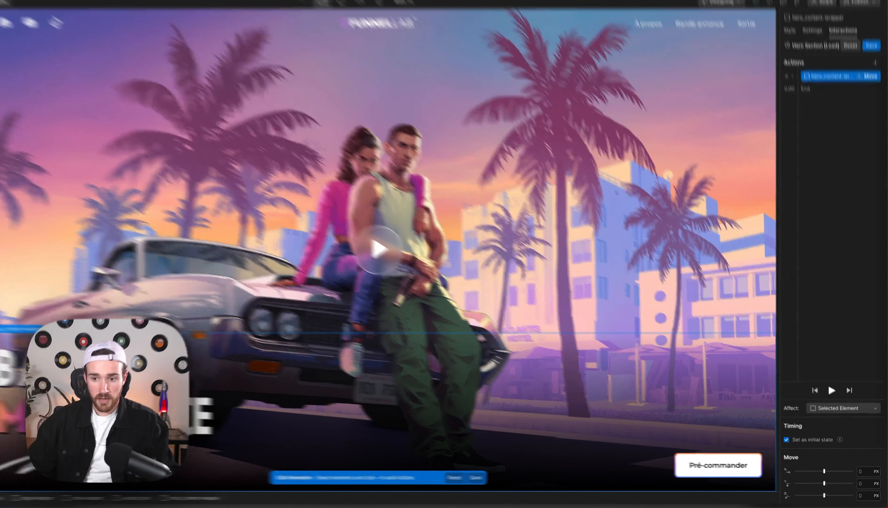
pyautogui.click(865, 484)
pyautogui.write('100%')
pyautogui.press('Return')
# - Add a second Move action bringing hero_content-wrapper to 0% on the Y axis and preview the animation
pyautogui.click(875, 62)
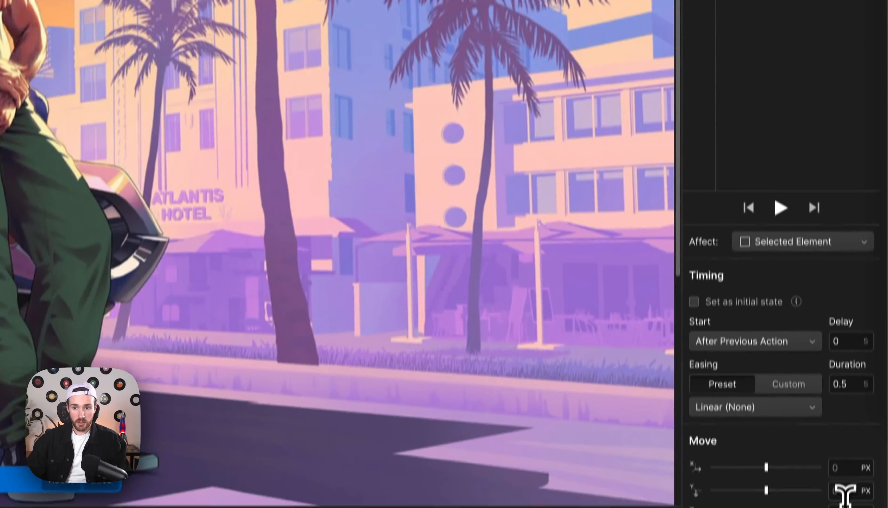
pyautogui.click(867, 485)
pyautogui.write('0%')
pyautogui.press('Return')
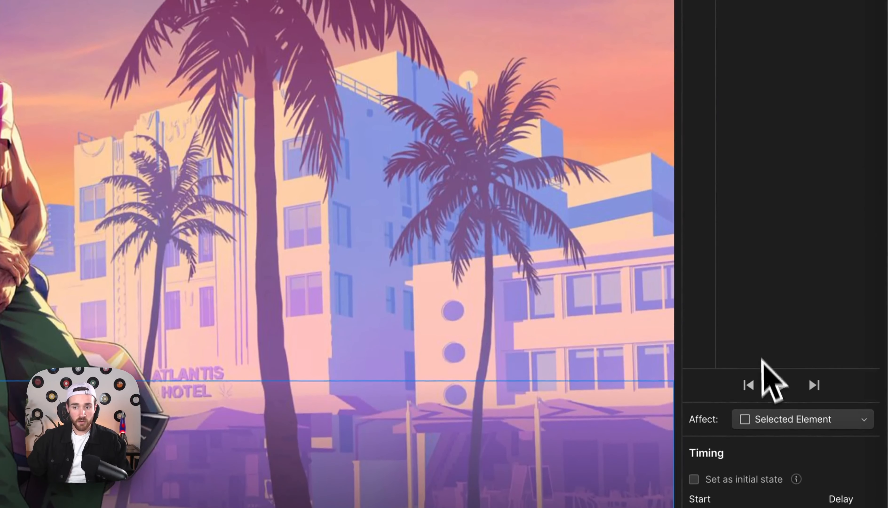
pyautogui.click(780, 376)
pyautogui.click(783, 388)
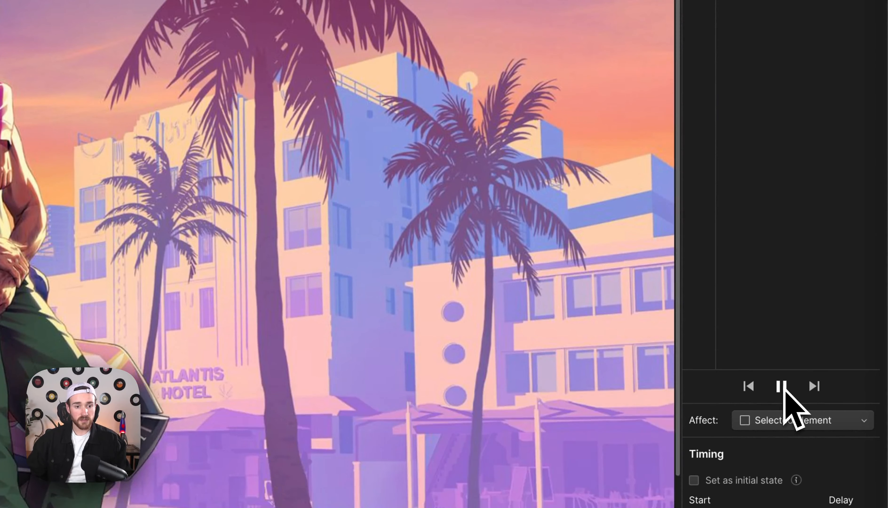
pyautogui.click(783, 388)
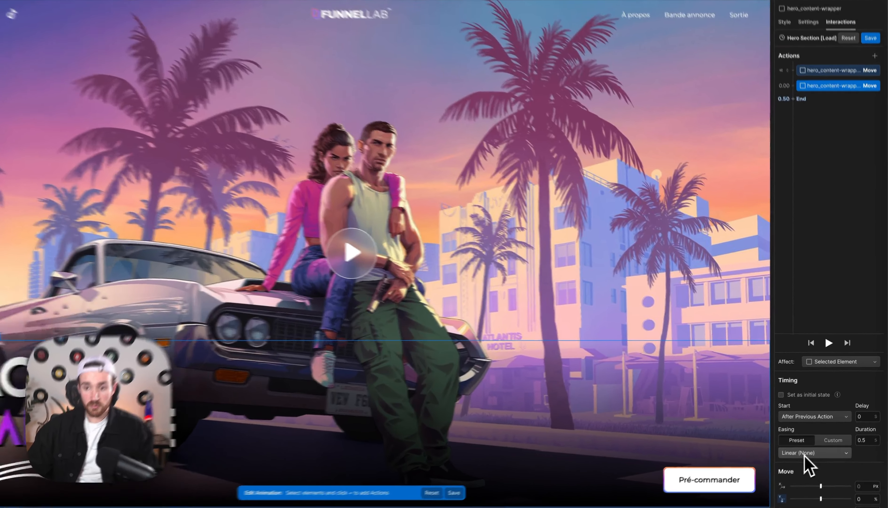
# - Change the second hero_content-wrapper Move action's easing to Ease and preview the animation
pyautogui.click(817, 443)
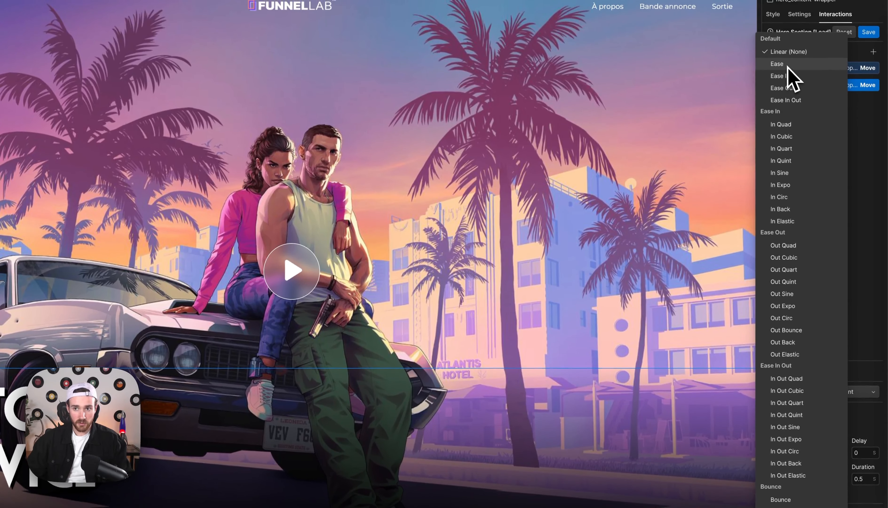
pyautogui.click(786, 52)
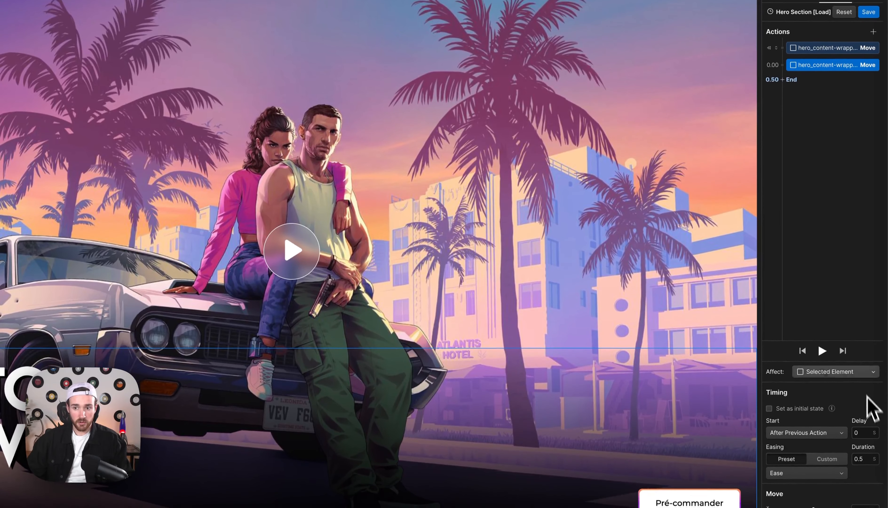
pyautogui.click(825, 351)
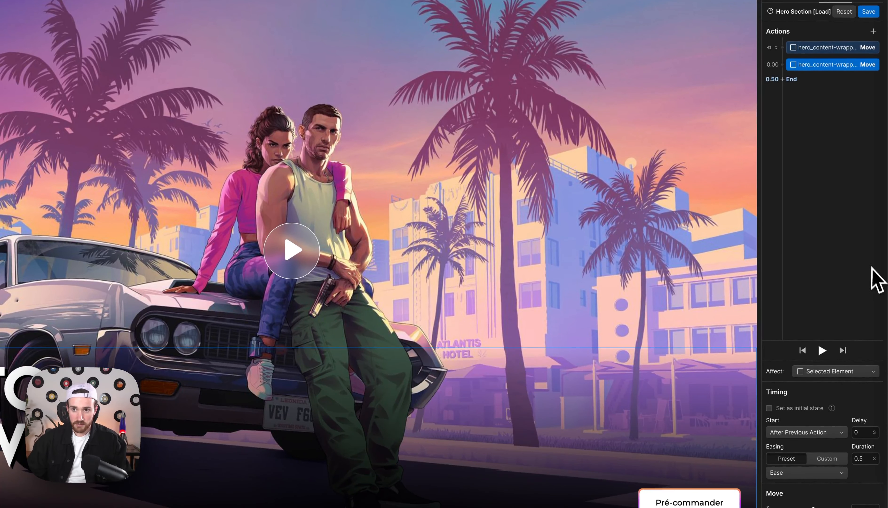
# - Add an initial-state Move action for nav_component with the Y offset at -100%
pyautogui.click(493, 8)
pyautogui.click(783, 53)
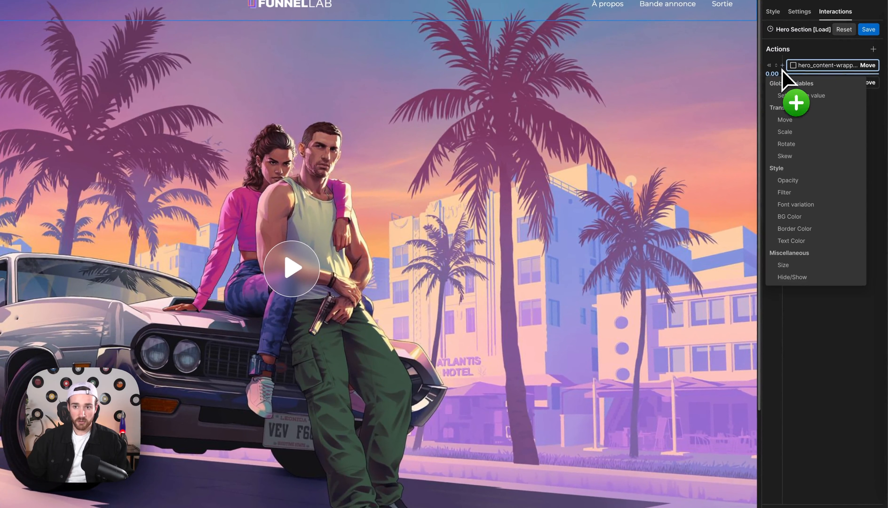
pyautogui.click(808, 100)
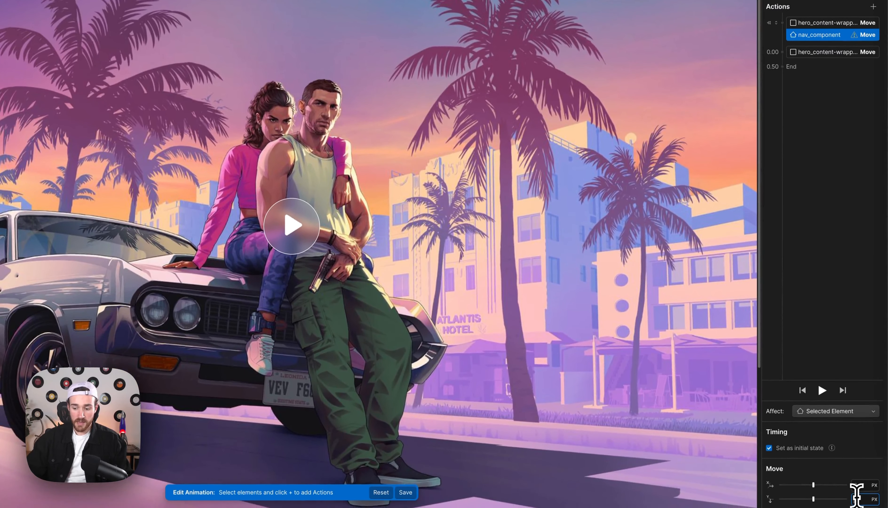
pyautogui.click(857, 496)
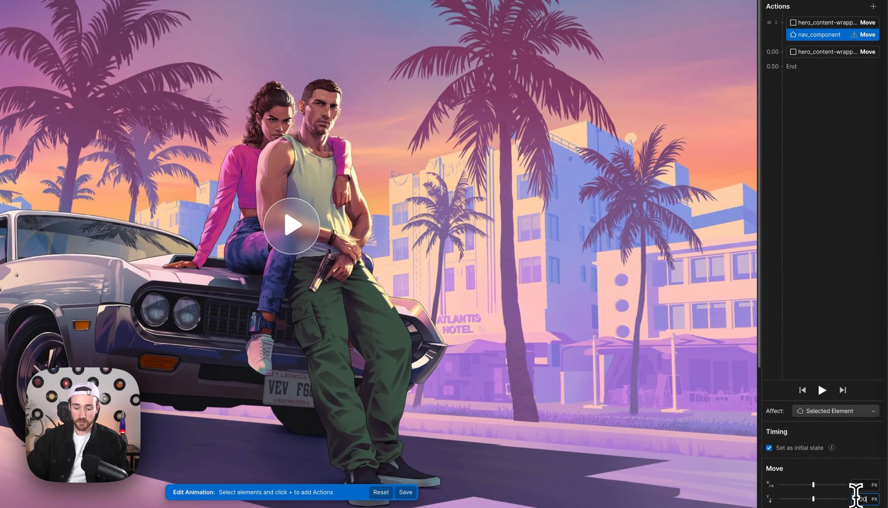
pyautogui.write('-100%')
pyautogui.press('Return')
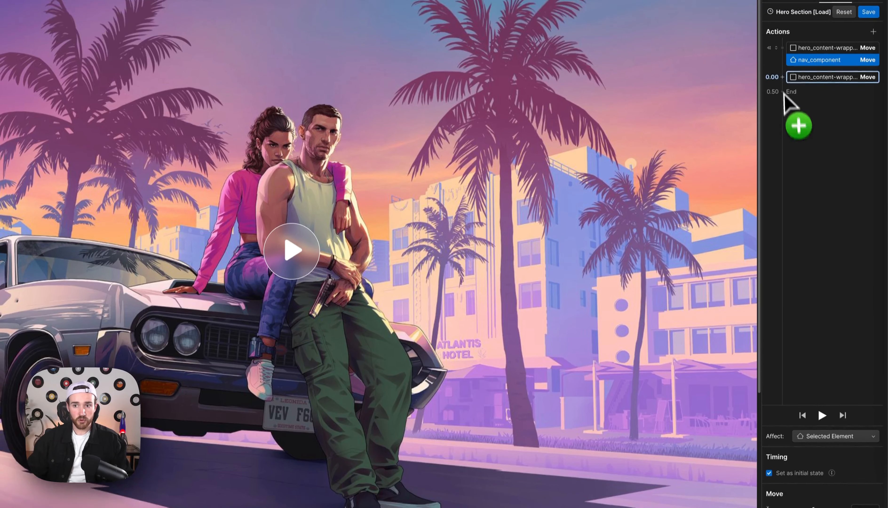
# - Add a second Move action at 0.00 s bringing nav_component to 0% on the Y axis
pyautogui.click(781, 51)
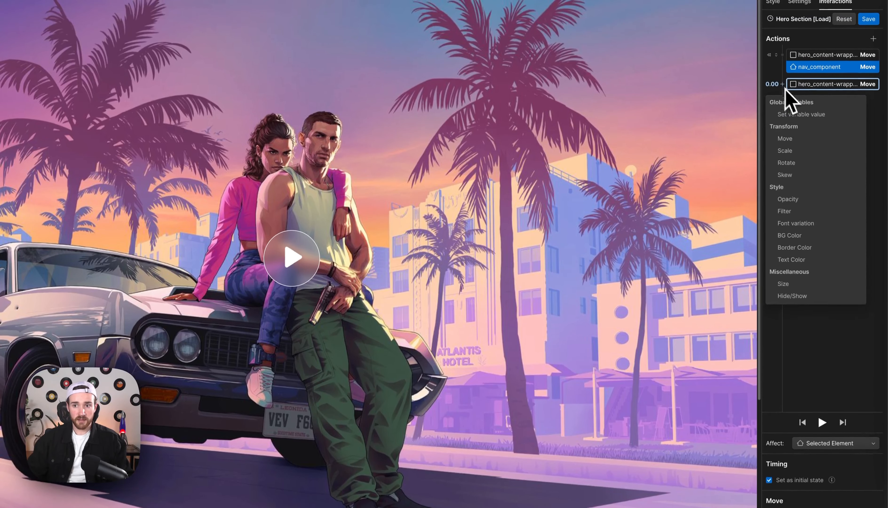
pyautogui.click(785, 139)
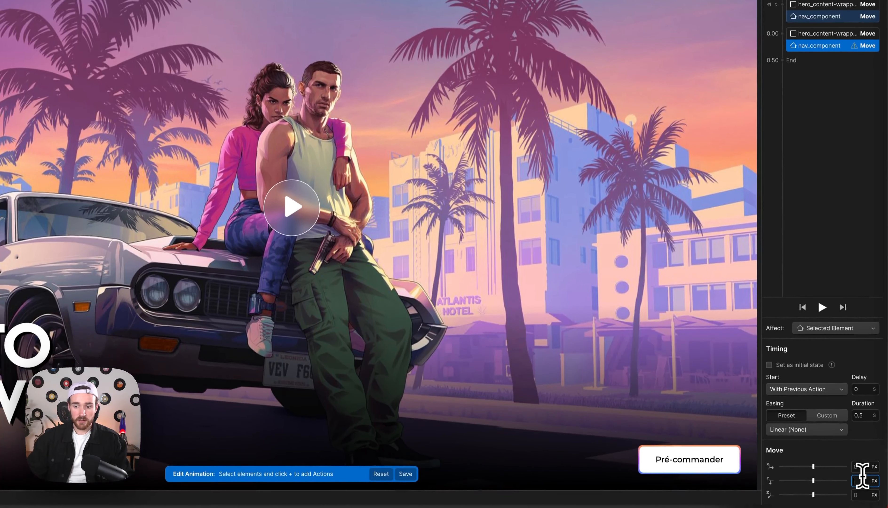
pyautogui.click(857, 478)
pyautogui.write('0%')
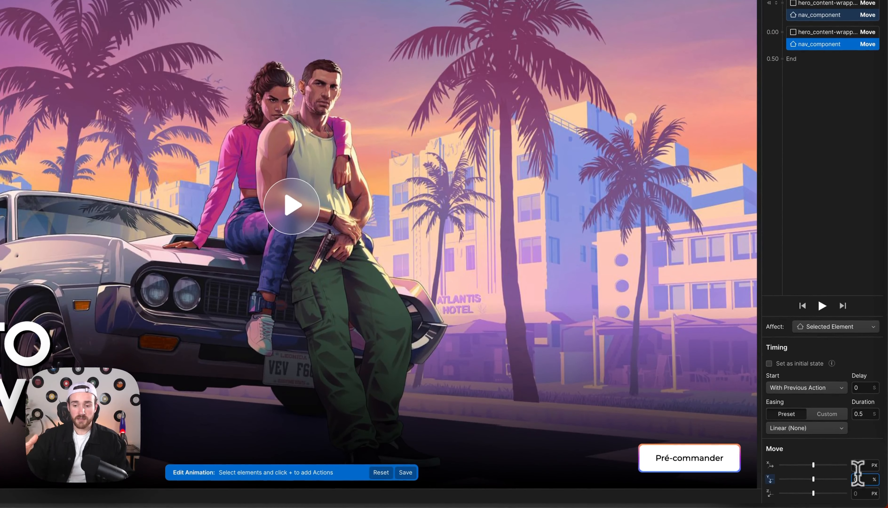
pyautogui.press('Return')
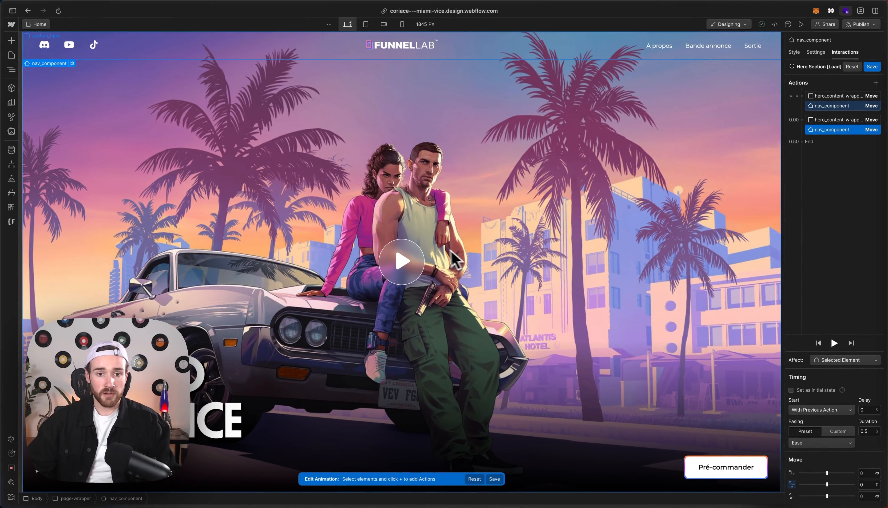
# - Add two Move actions for hero_lightbox-link, one in the initial state and one at 0.00 s
pyautogui.click(378, 251)
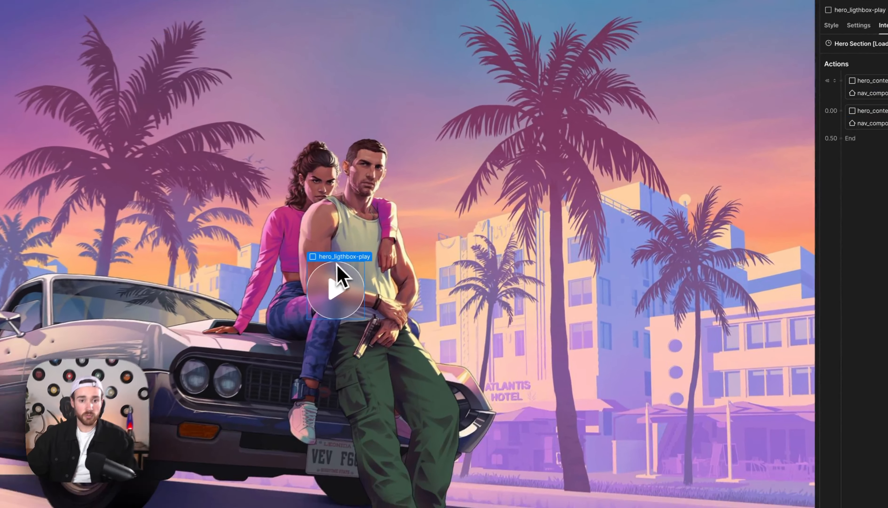
pyautogui.click(334, 247)
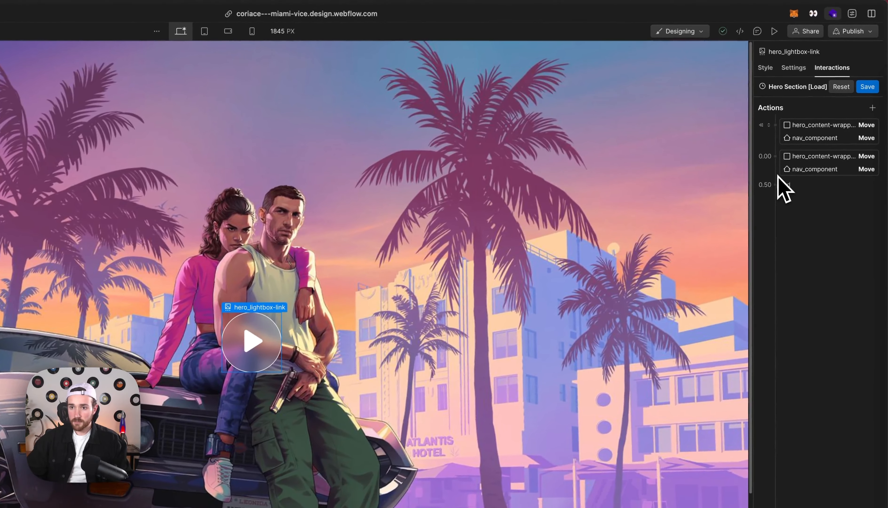
pyautogui.click(775, 126)
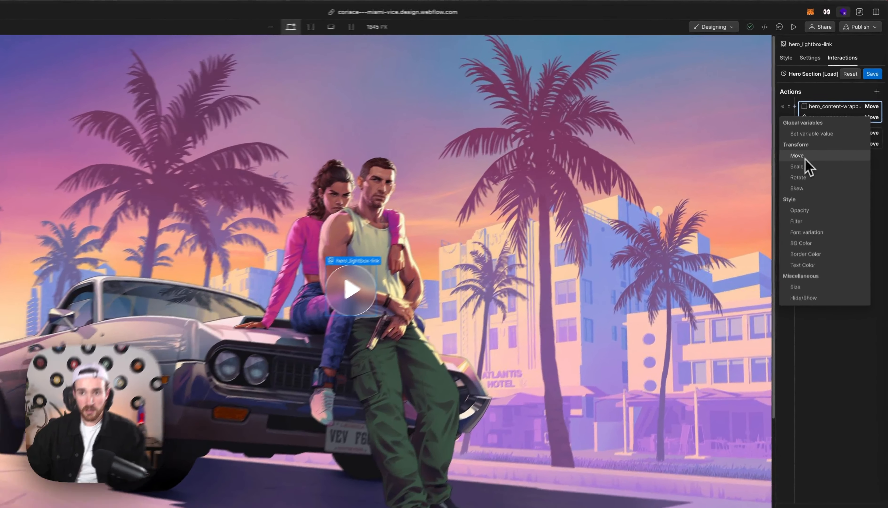
pyautogui.click(804, 141)
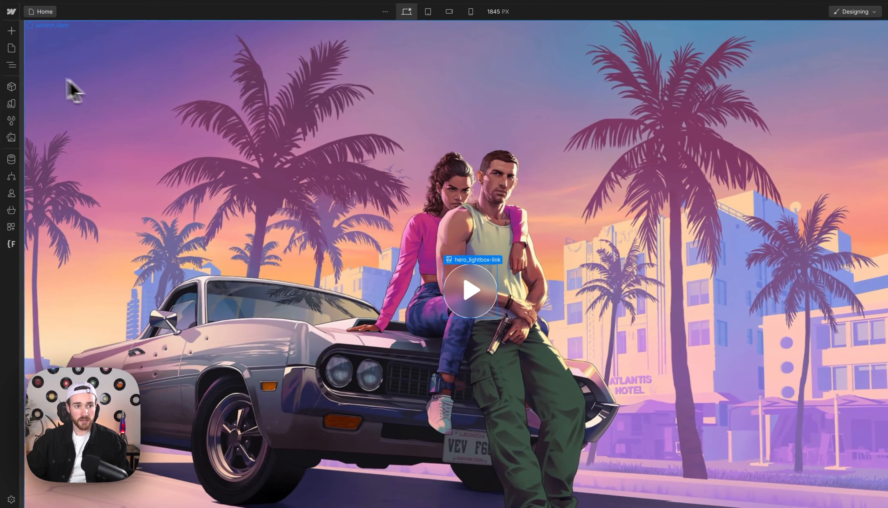
pyautogui.click(787, 121)
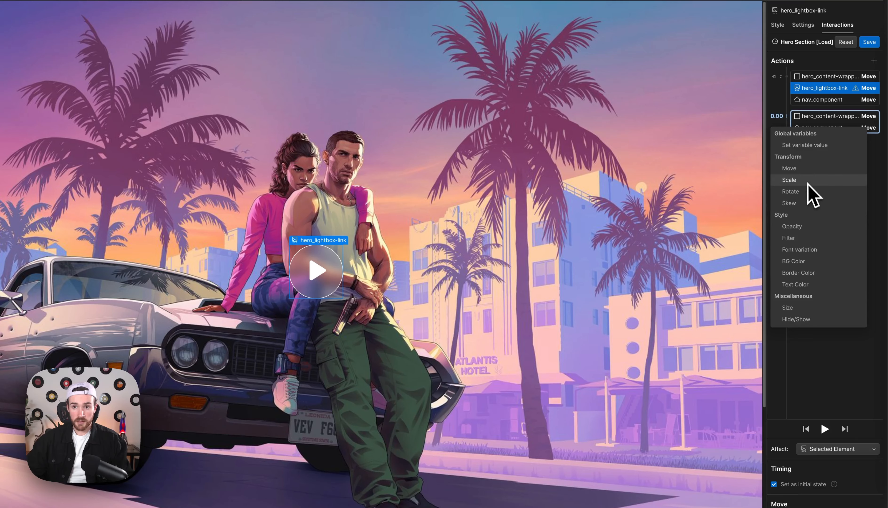
pyautogui.click(806, 170)
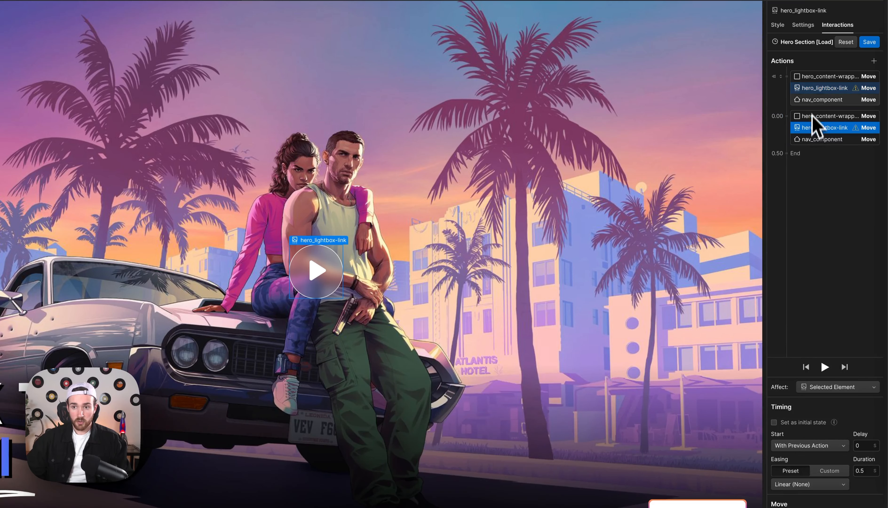
# - Set the initial-state hero_lightbox-link Move action to 2 rem on the Y axis and -50% on the X axis
pyautogui.click(814, 89)
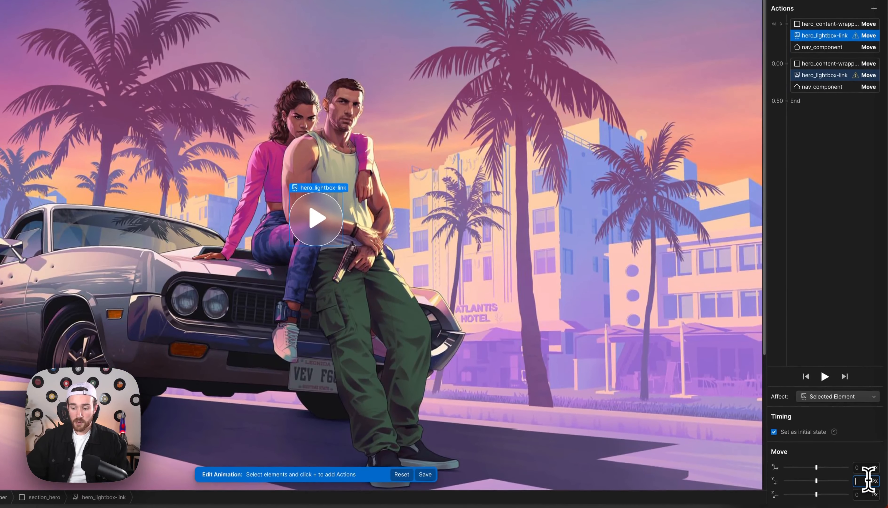
pyautogui.click(867, 485)
pyautogui.write('2em')
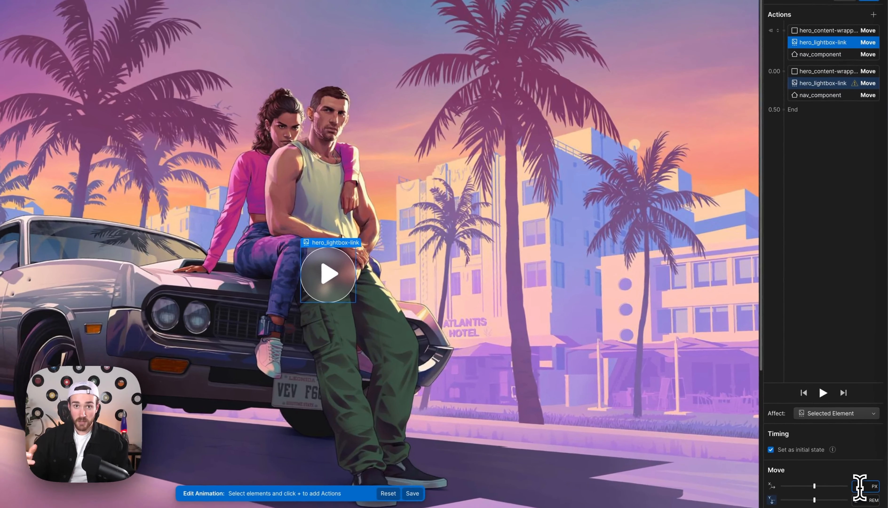
pyautogui.click(860, 486)
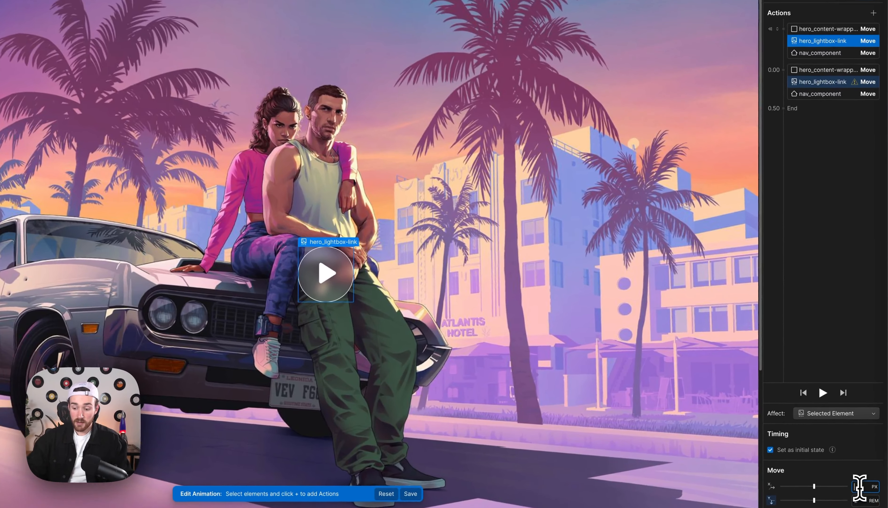
pyautogui.write('-50%')
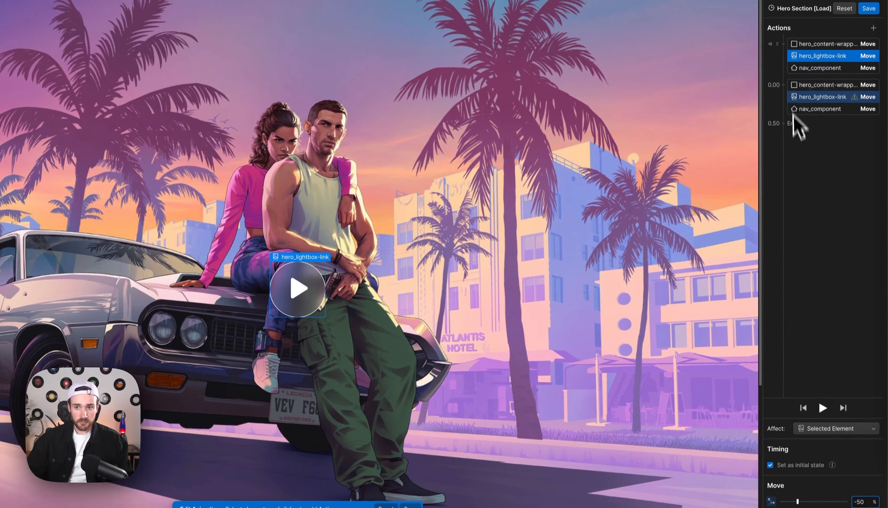
# - Set the second hero_lightbox-link Move action to -50% on the X axis and 0 rem on the Y axis
pyautogui.click(846, 82)
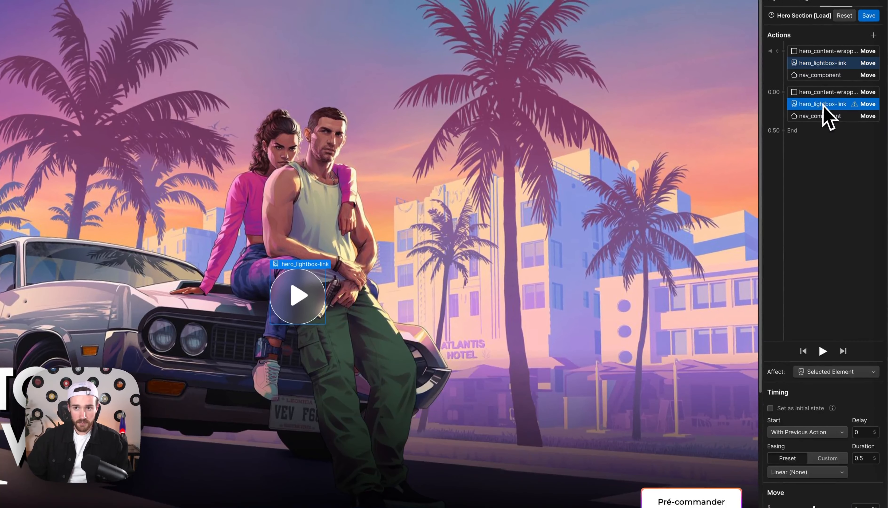
pyautogui.click(864, 487)
pyautogui.write('-50')
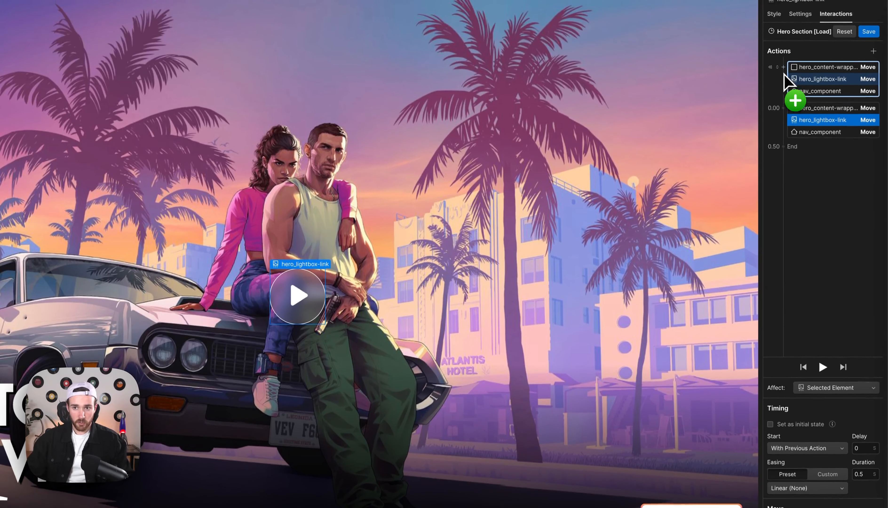
# - Add an initial-state Opacity action for hero_lightbox-link and a second one at 0.00 s with 100% opacity
pyautogui.click(783, 22)
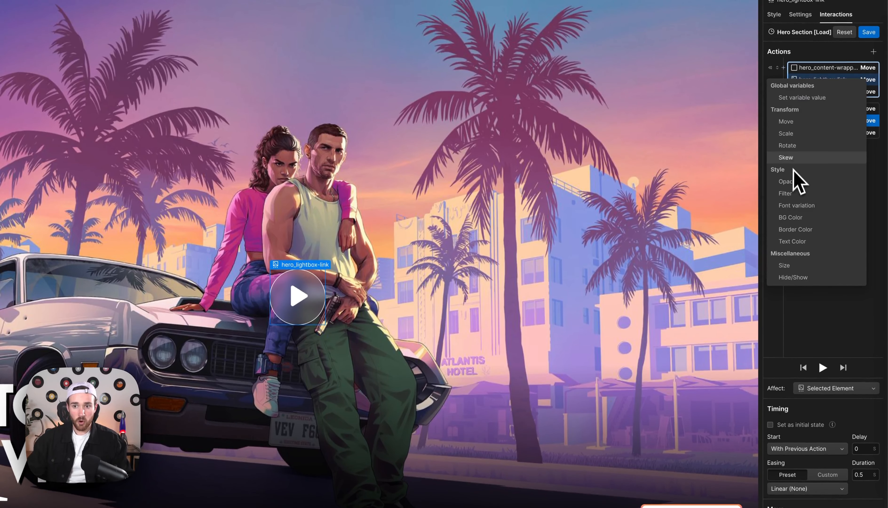
pyautogui.click(790, 182)
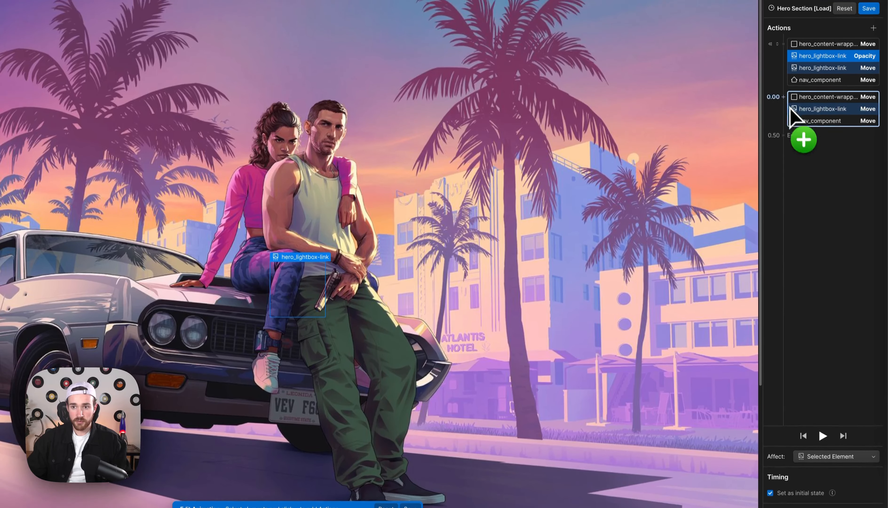
pyautogui.click(783, 71)
pyautogui.click(793, 215)
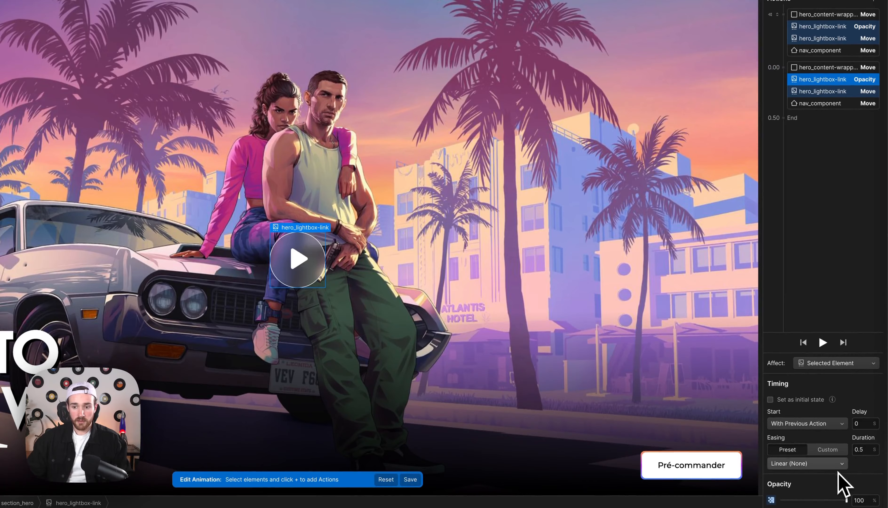
# - Change the easing of the second hero_lightbox-link Opacity and Move actions to Ease, previewing the animation after each change
pyautogui.click(838, 469)
pyautogui.click(808, 64)
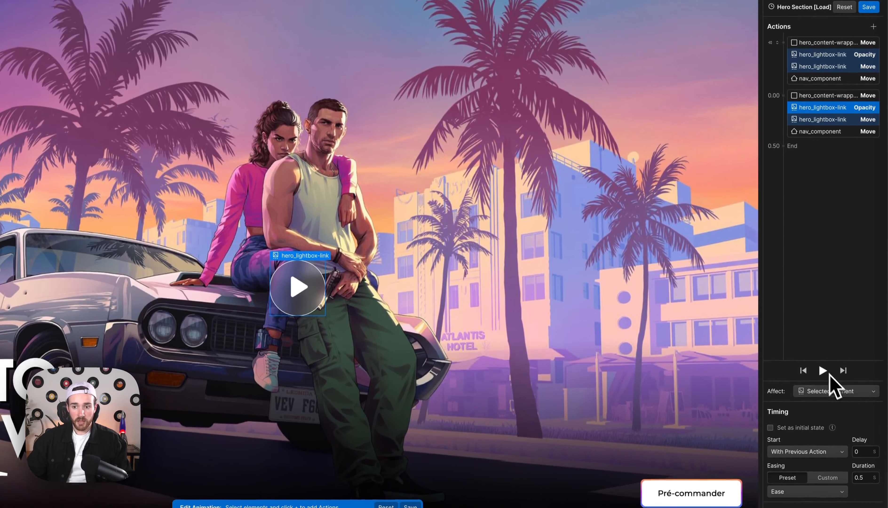
pyautogui.click(823, 380)
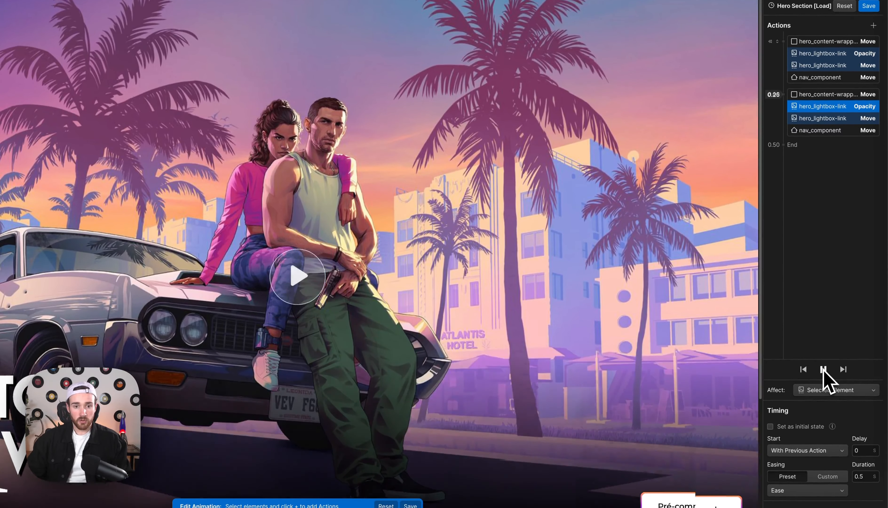
pyautogui.click(849, 119)
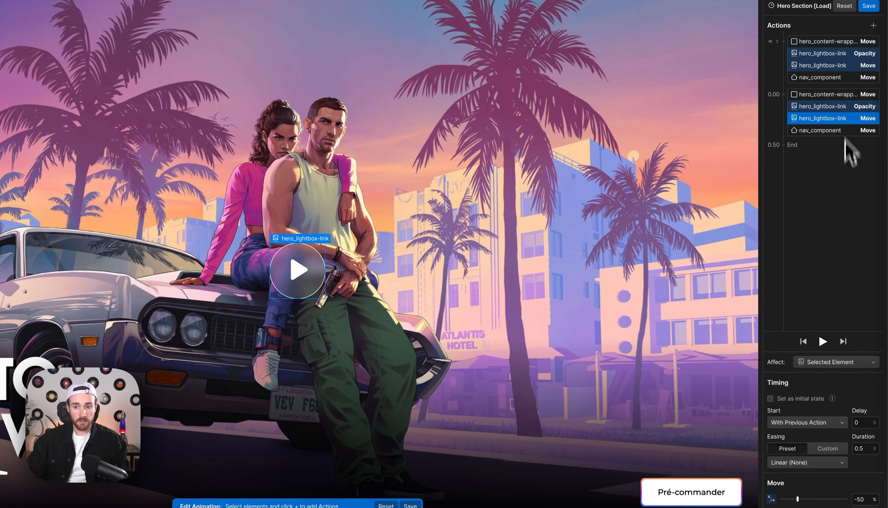
pyautogui.click(811, 462)
pyautogui.click(774, 39)
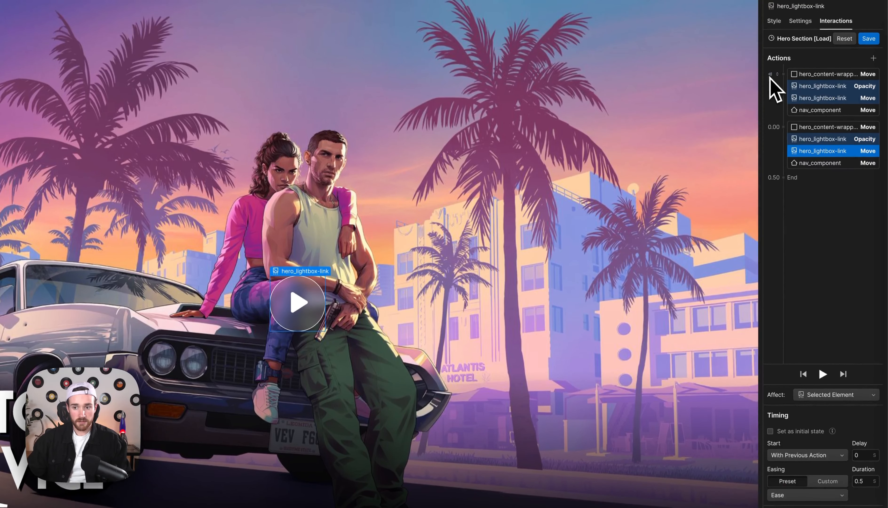
pyautogui.click(824, 374)
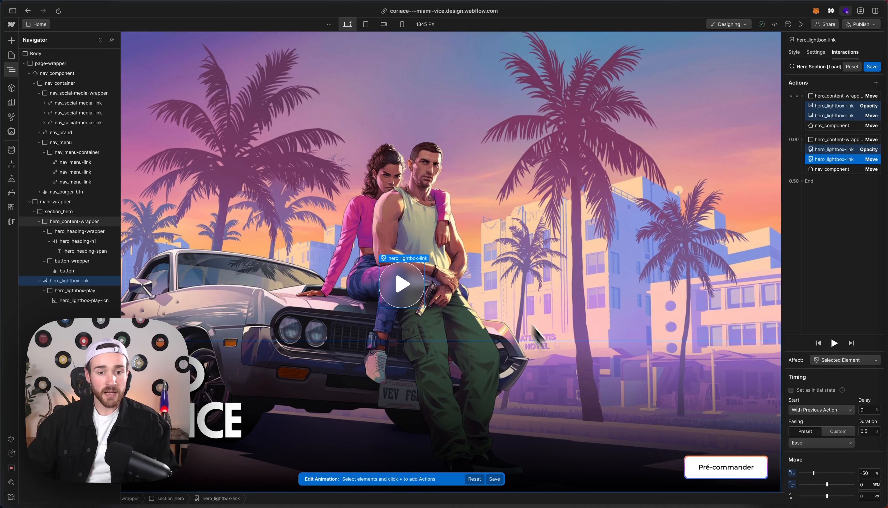
# - Set a 0.2 s delay on the second hero_lightbox-link Opacity and Move actions together and preview the animation
pyautogui.keyDown('shift'); pyautogui.click(834, 152); pyautogui.keyUp('shift')
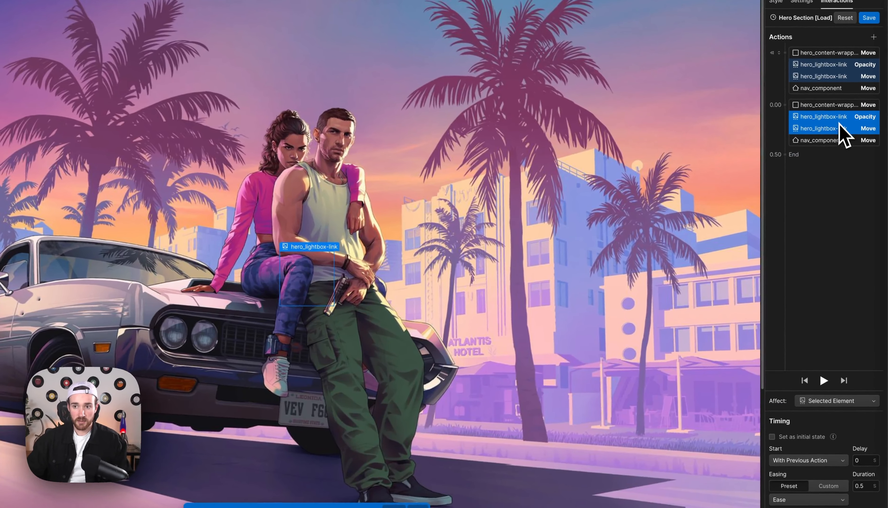
pyautogui.click(834, 130)
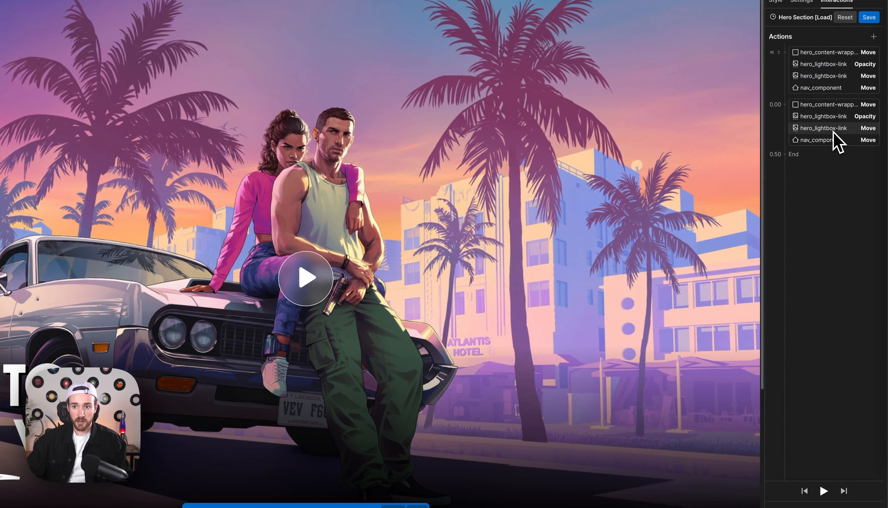
pyautogui.keyDown('shift'); pyautogui.click(832, 119); pyautogui.keyUp('shift')
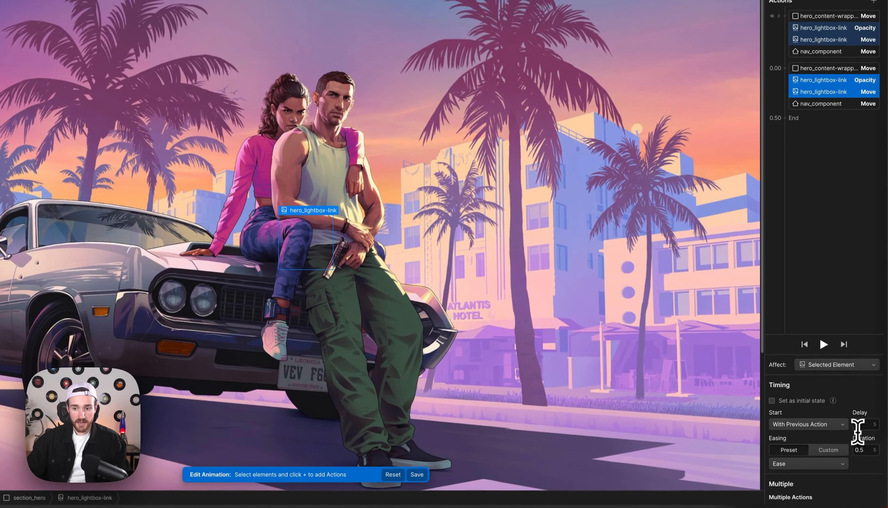
pyautogui.click(862, 461)
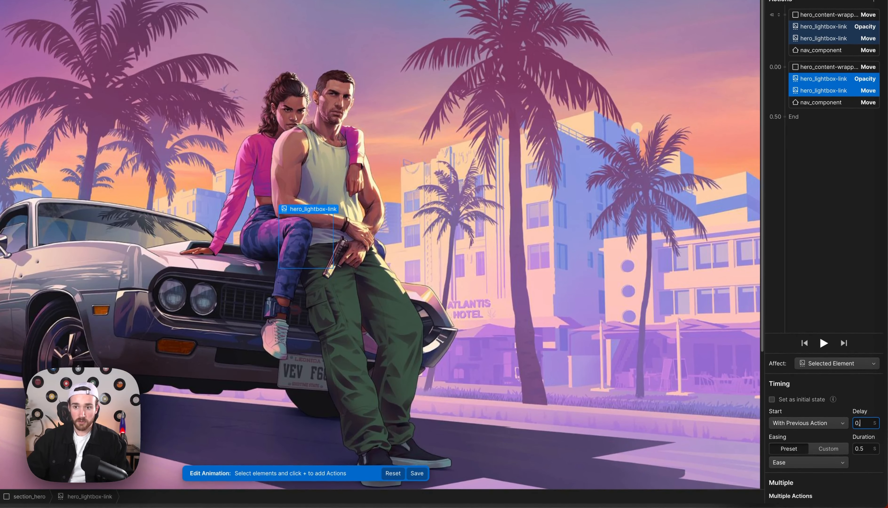
pyautogui.write('.2')
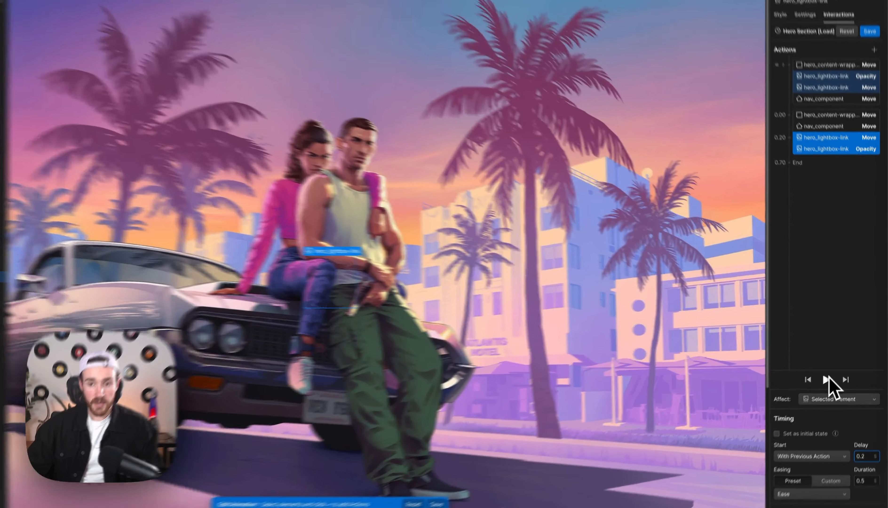
pyautogui.click(834, 370)
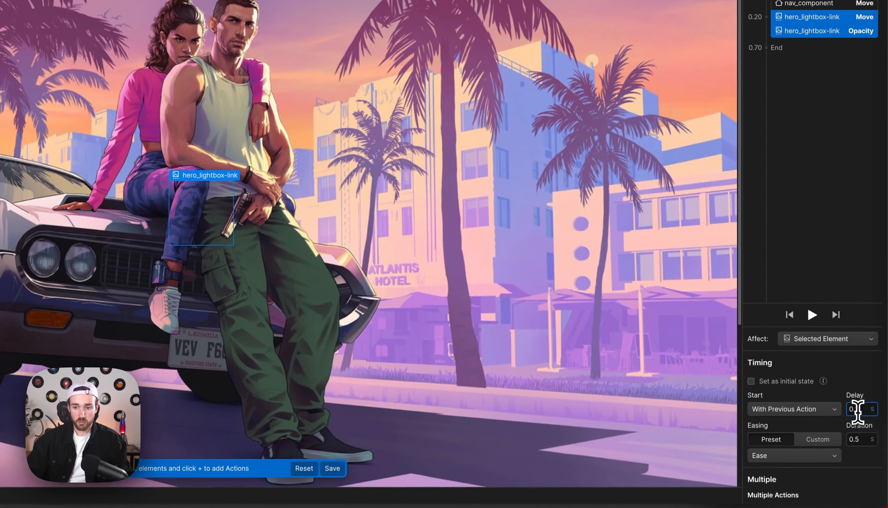
# - Set the delay of both hero_lightbox-link actions to 1 s, then preview and save the Hero Section [Load] animation
pyautogui.click(860, 491)
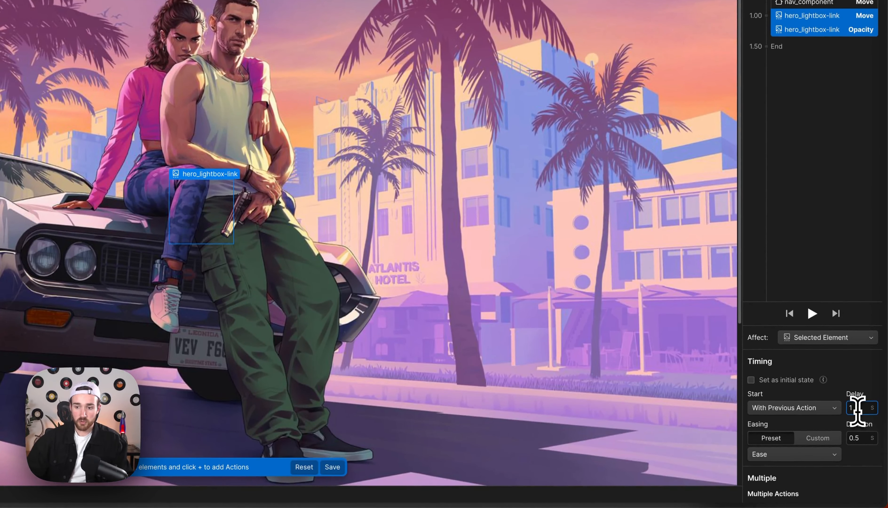
pyautogui.click(816, 315)
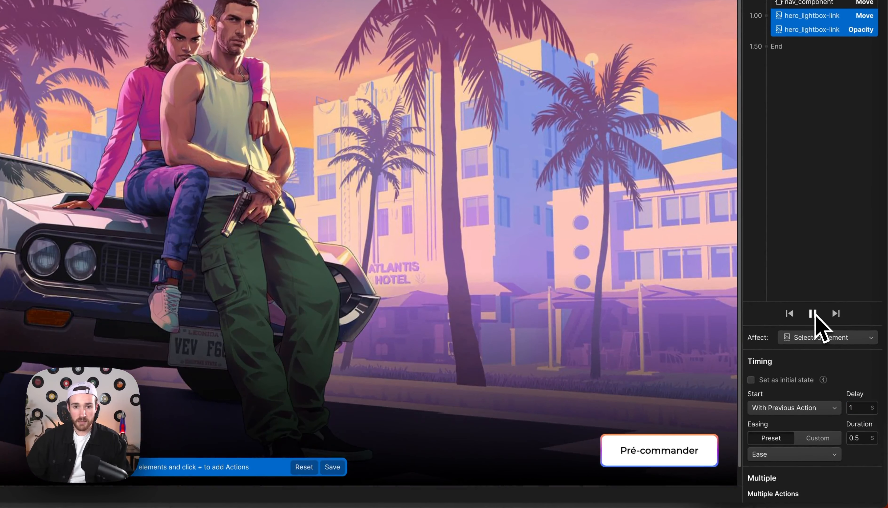
pyautogui.click(813, 314)
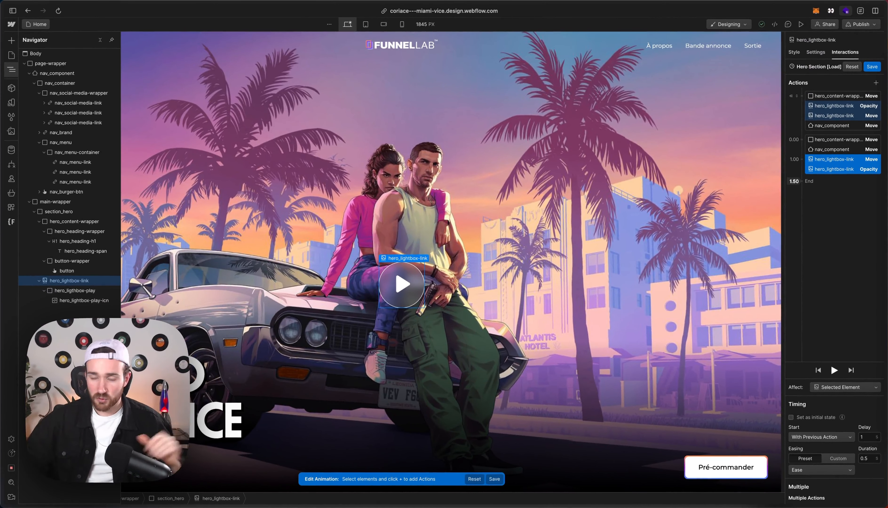
pyautogui.click(835, 370)
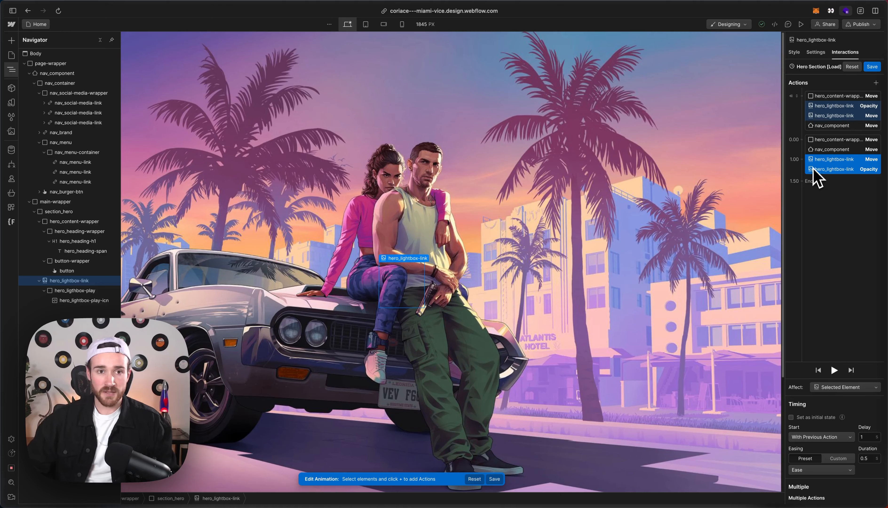
pyautogui.click(872, 68)
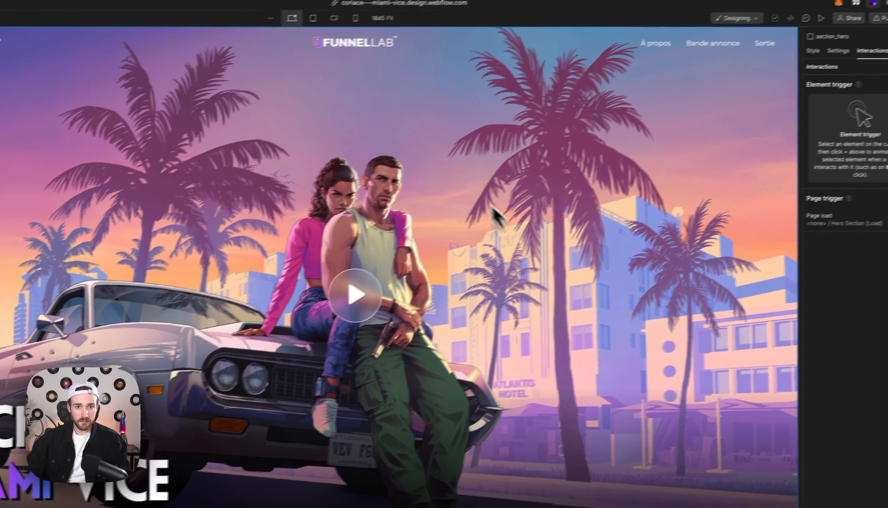